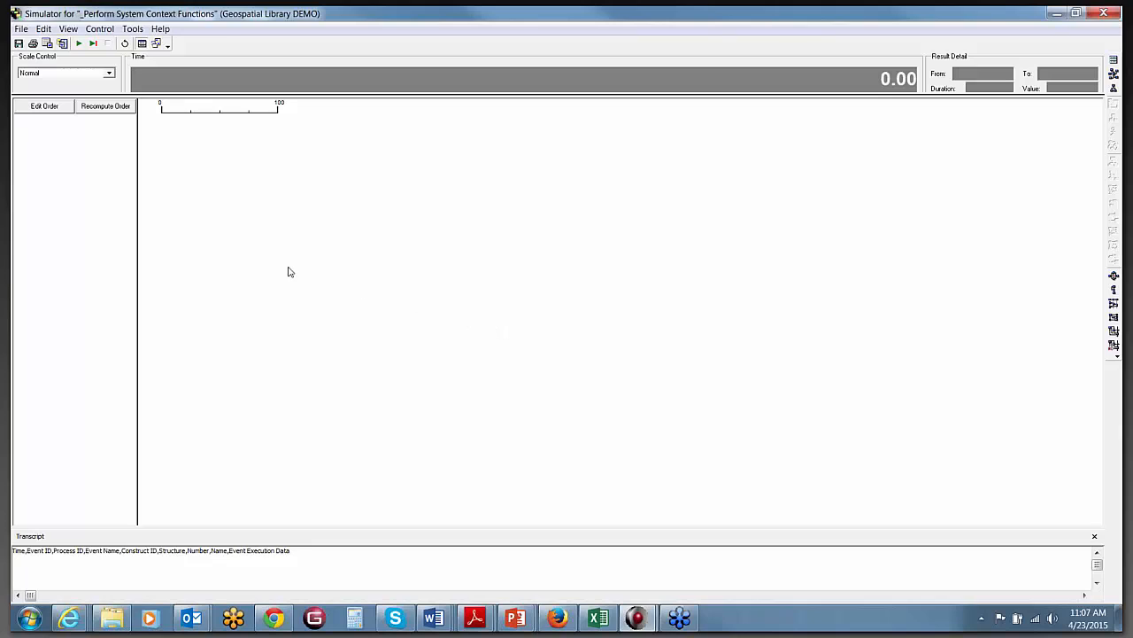
# Reset the simulator and run the "_Perform System Context Functions" simulation through to completion
pyautogui.click(124, 46)
pyautogui.click(79, 45)
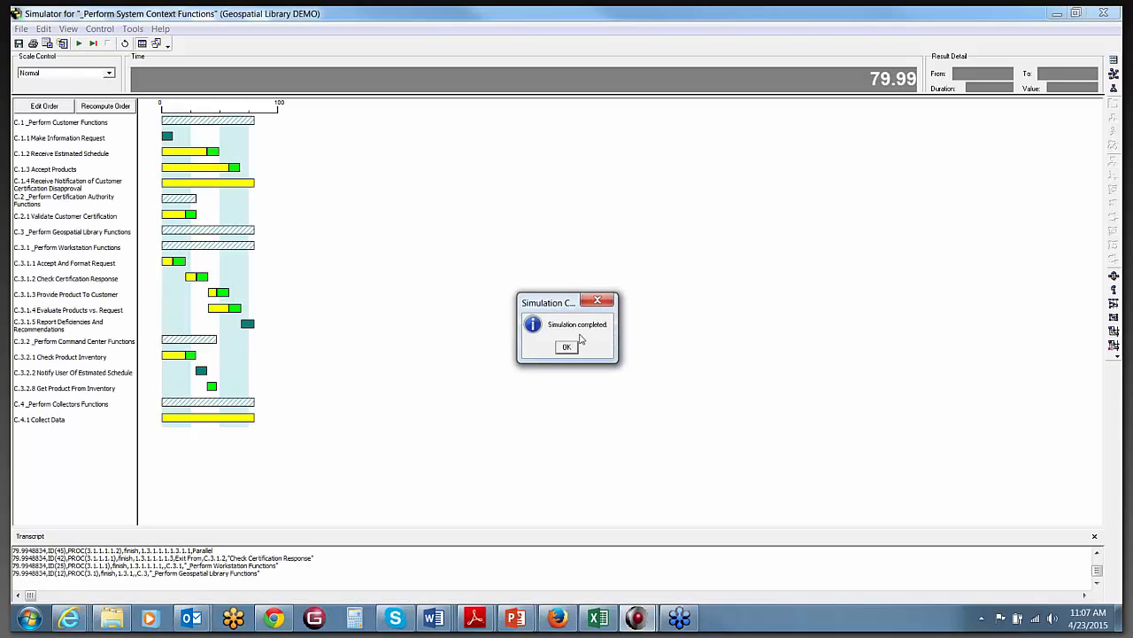
pyautogui.click(567, 347)
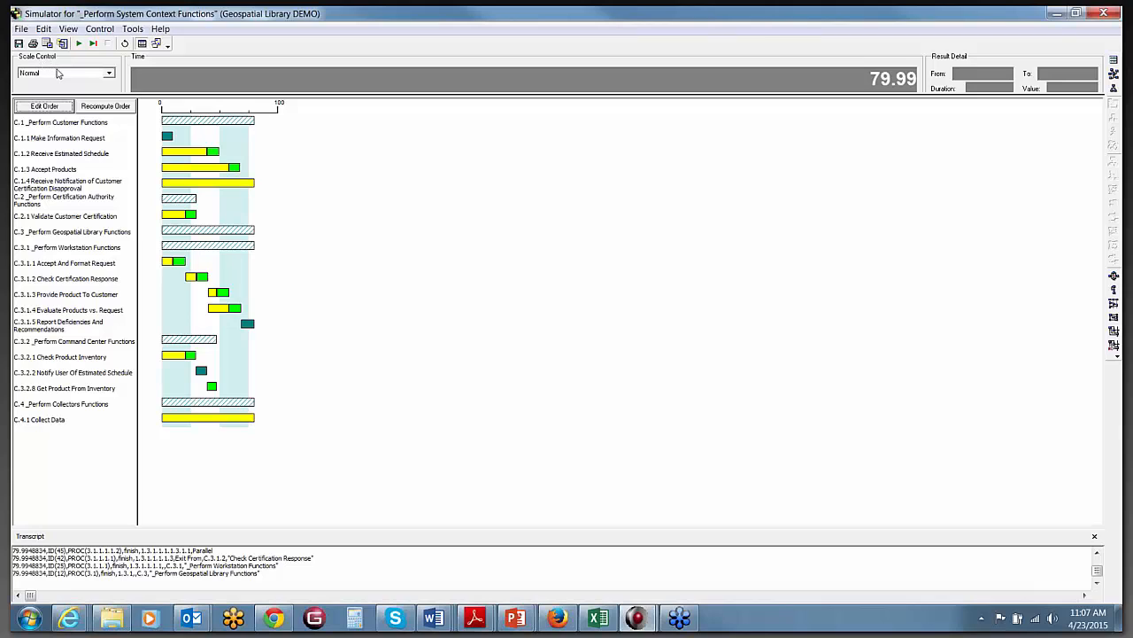
# Set the simulation timeline's scale to Large
pyautogui.click(107, 74)
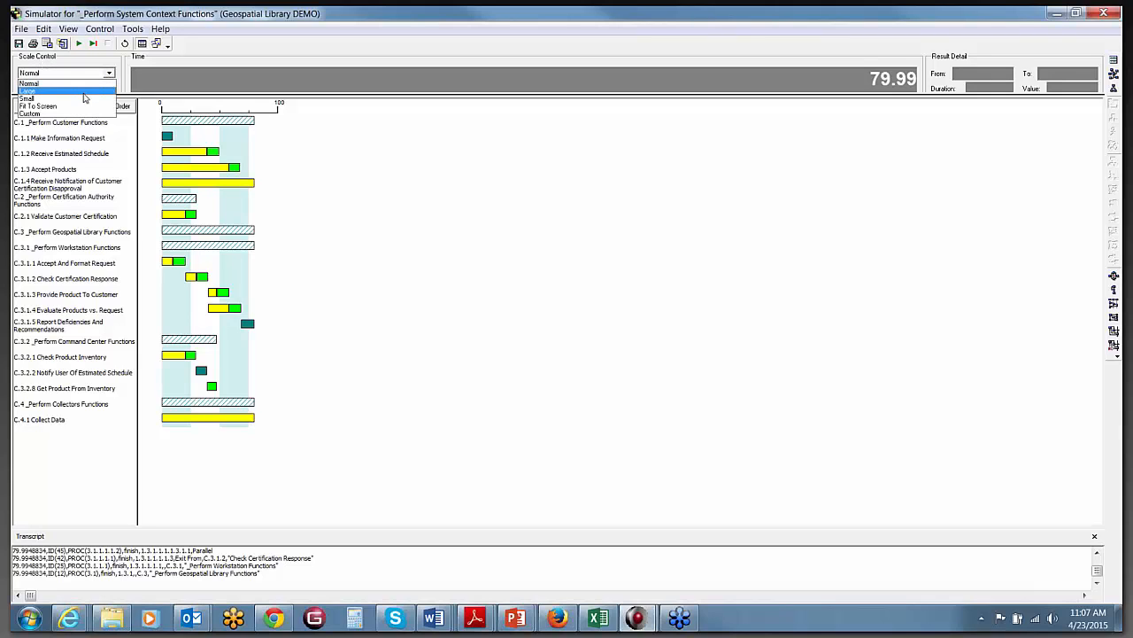
pyautogui.click(85, 92)
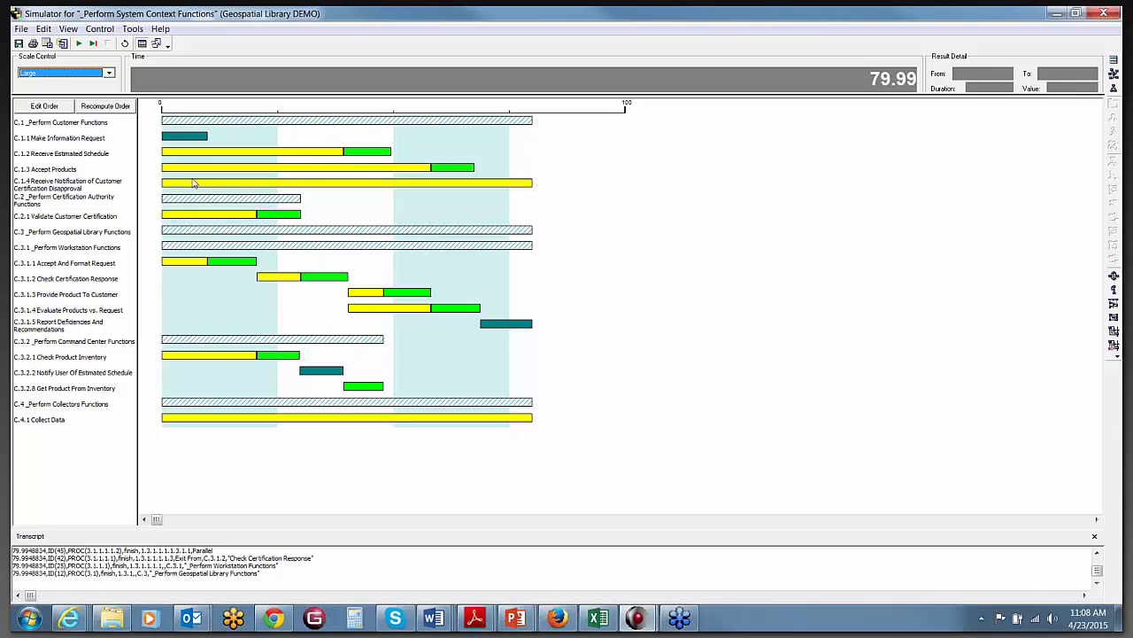
pyautogui.click(184, 138)
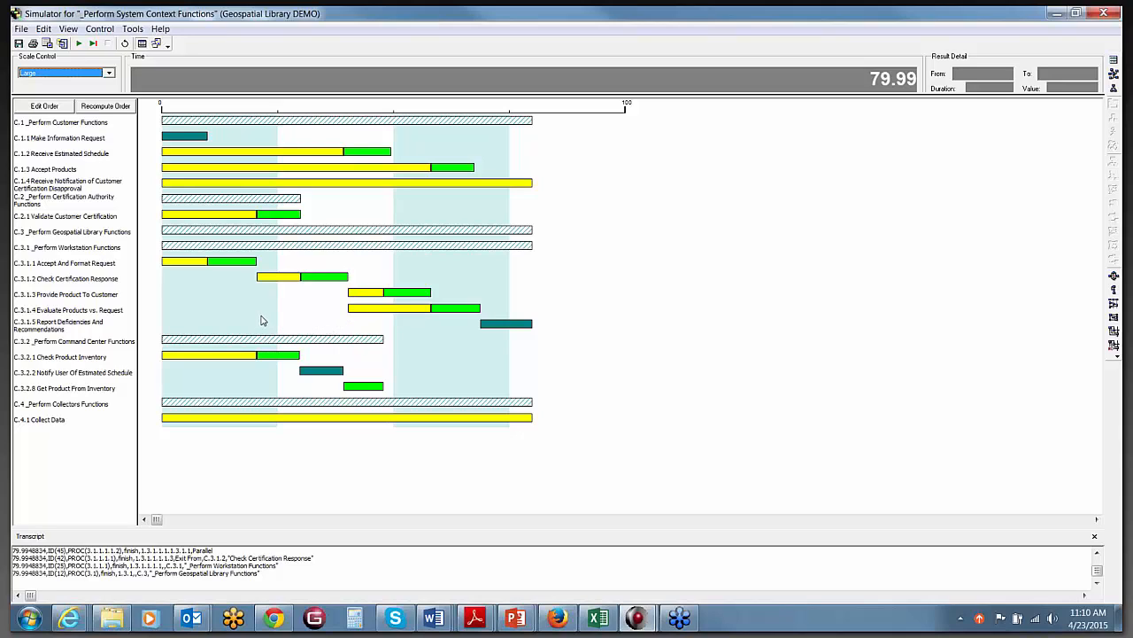
pyautogui.click(20, 28)
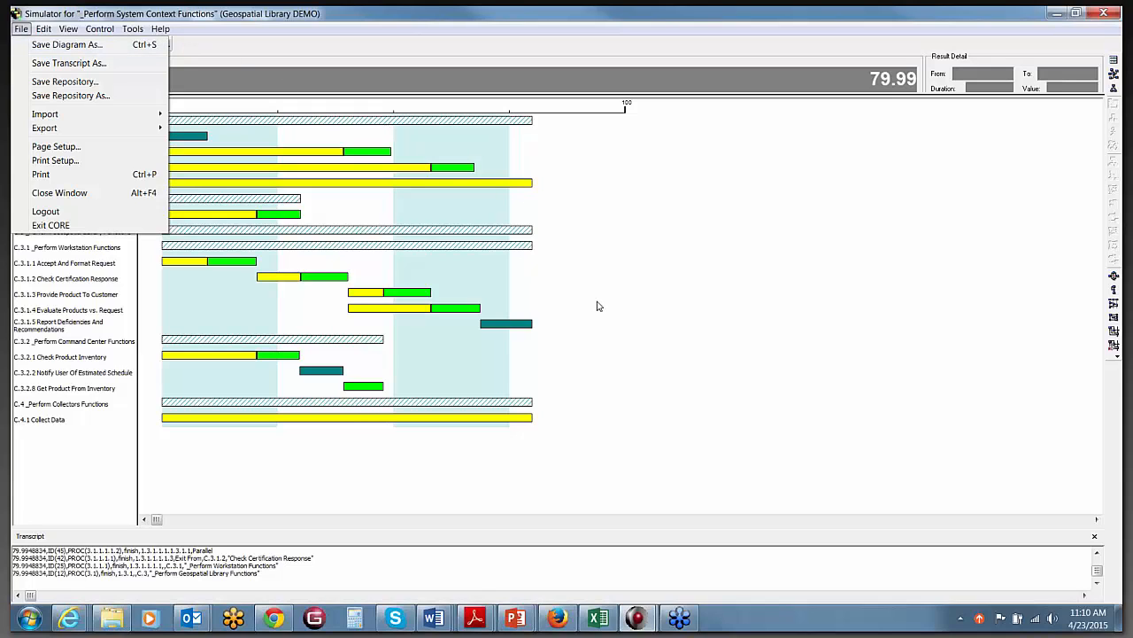
pyautogui.click(323, 53)
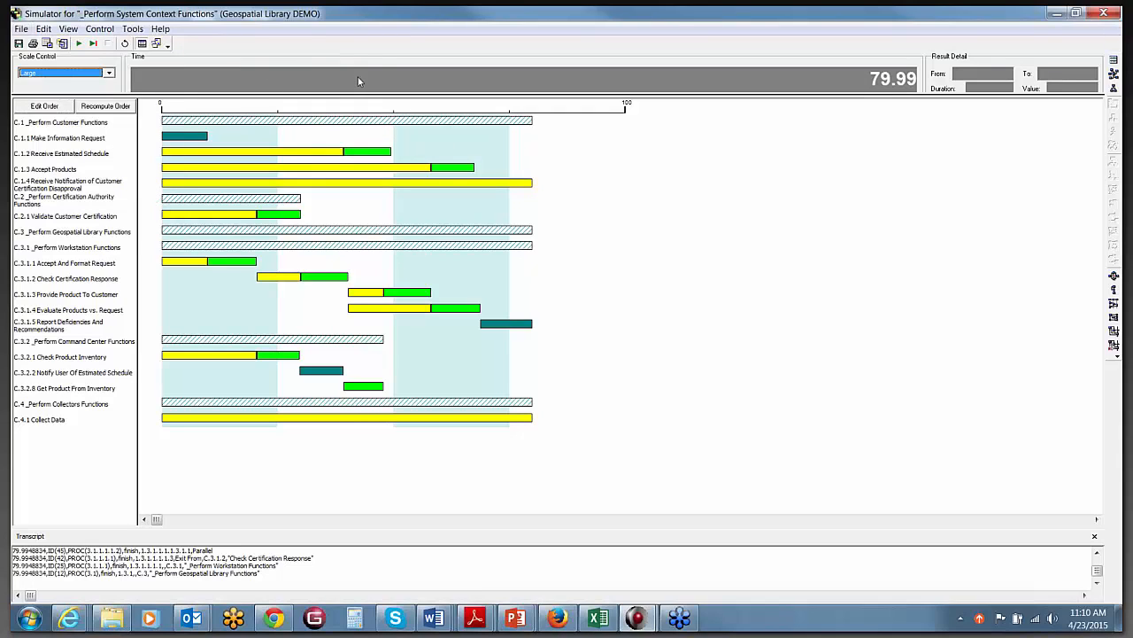
# Set the major increment of the timeline's time scale to 200
pyautogui.click(72, 33)
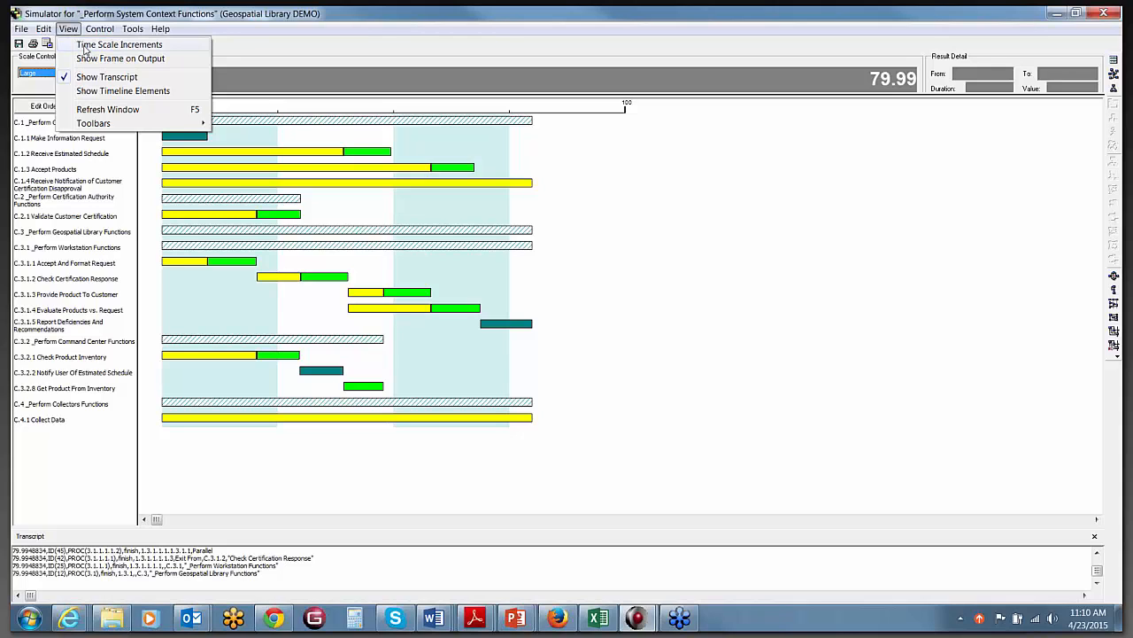
pyautogui.click(86, 46)
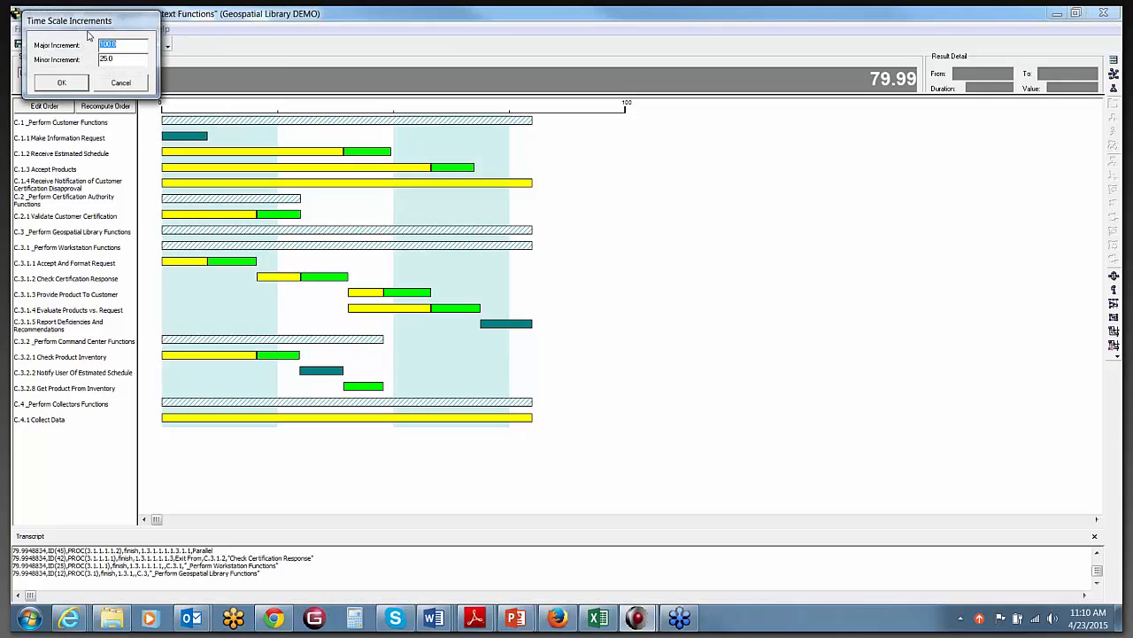
pyautogui.moveTo(86, 22); pyautogui.dragTo(243, 196)
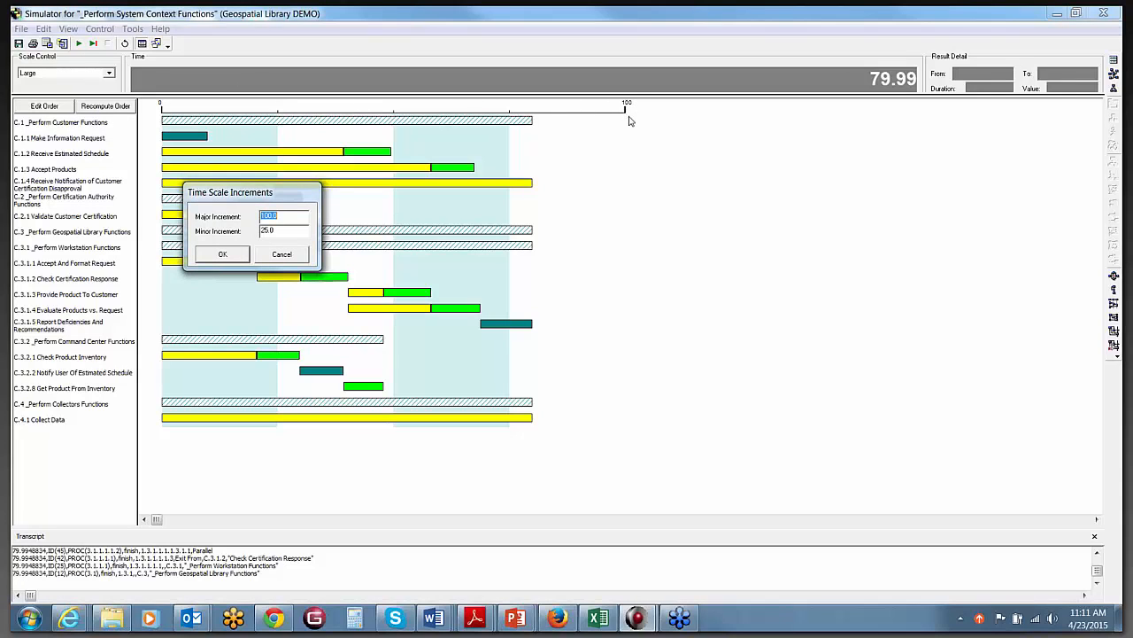
pyautogui.write('200')
pyautogui.click(222, 254)
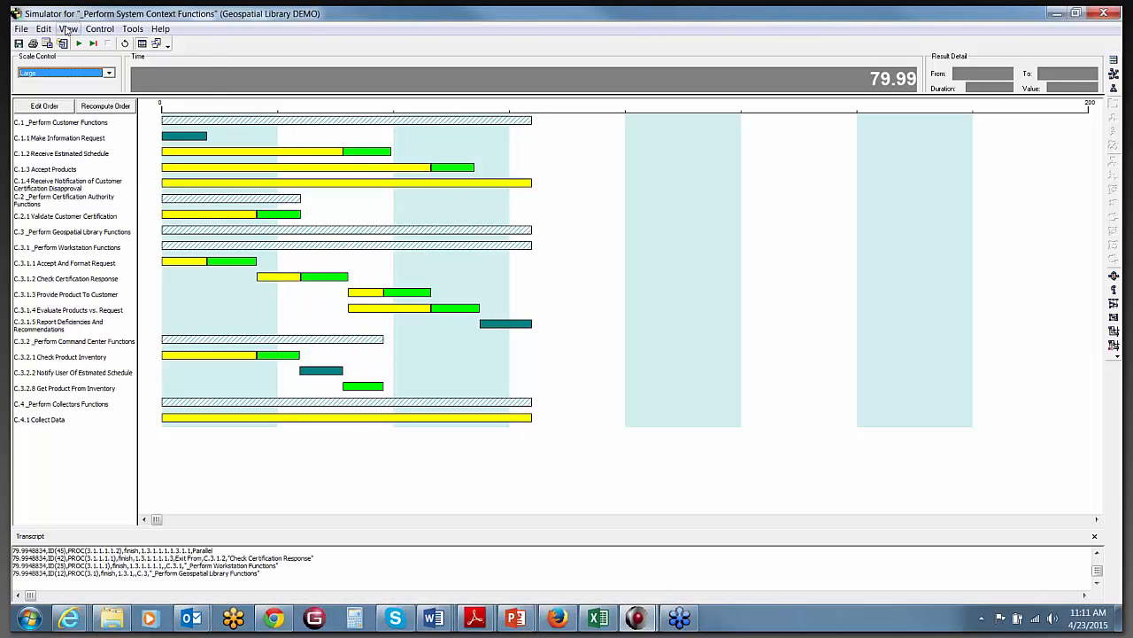
pyautogui.click(67, 28)
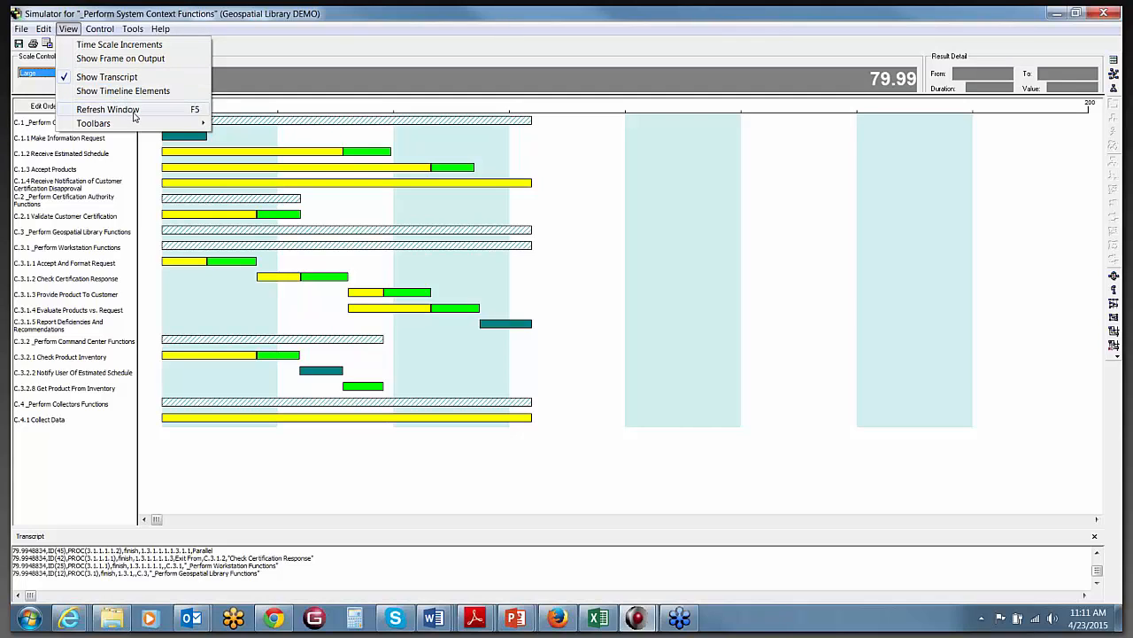
pyautogui.moveTo(144, 130)
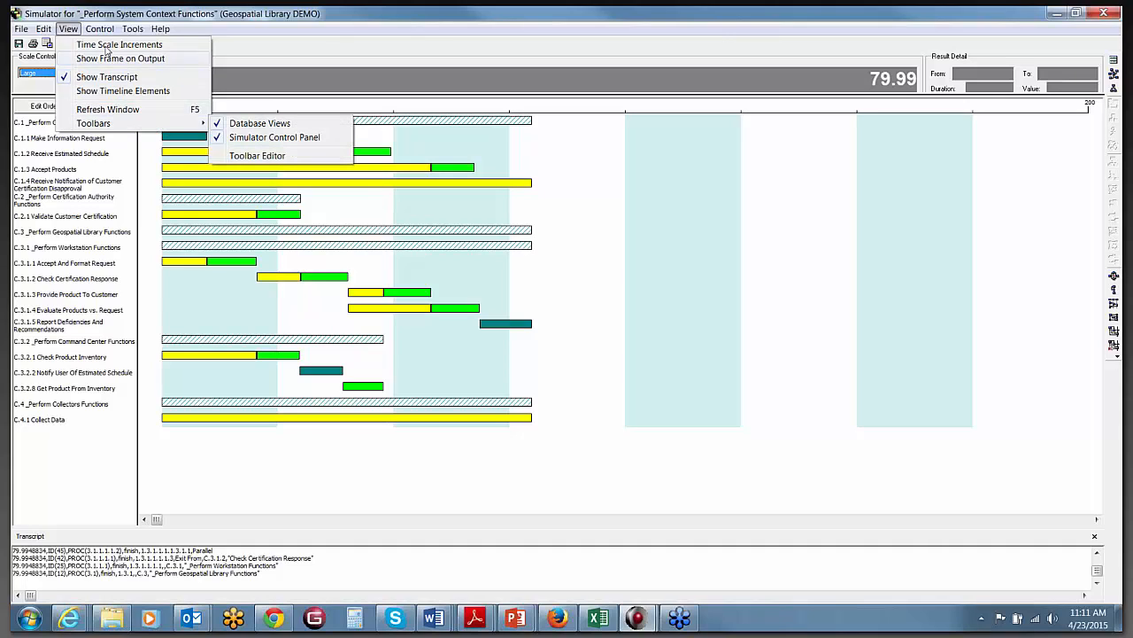
pyautogui.moveTo(108, 31)
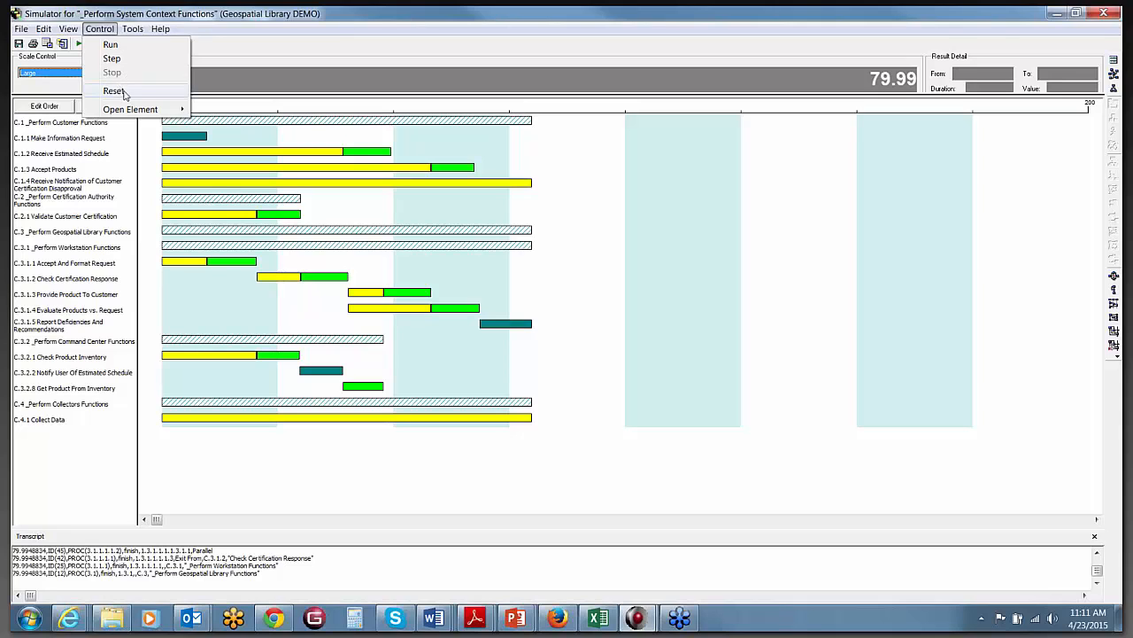
pyautogui.moveTo(139, 111)
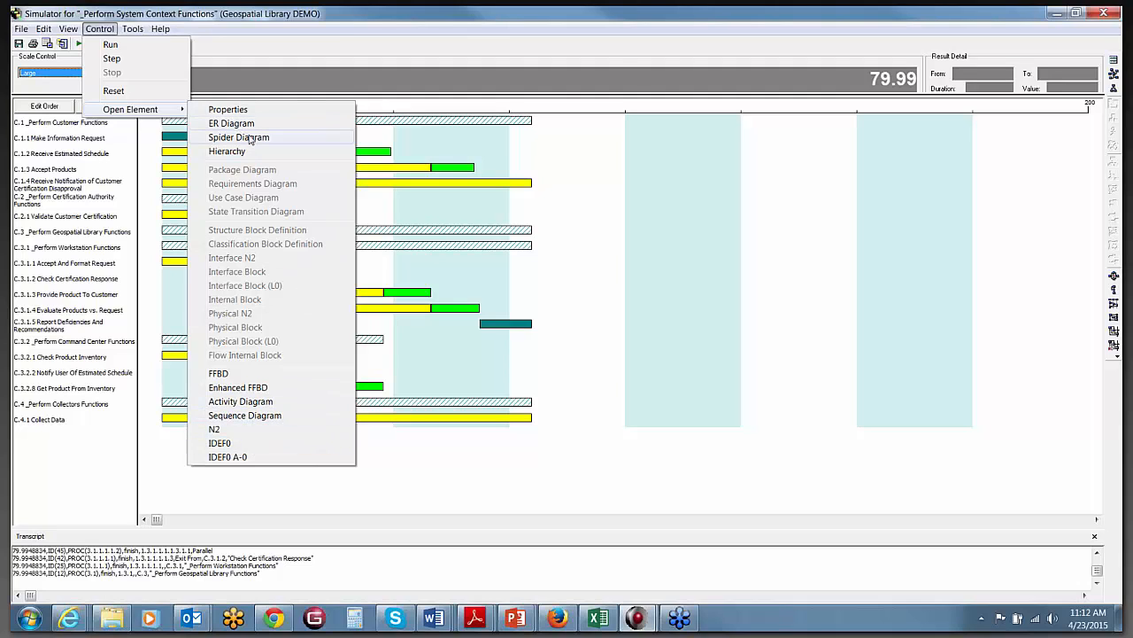
pyautogui.click(246, 51)
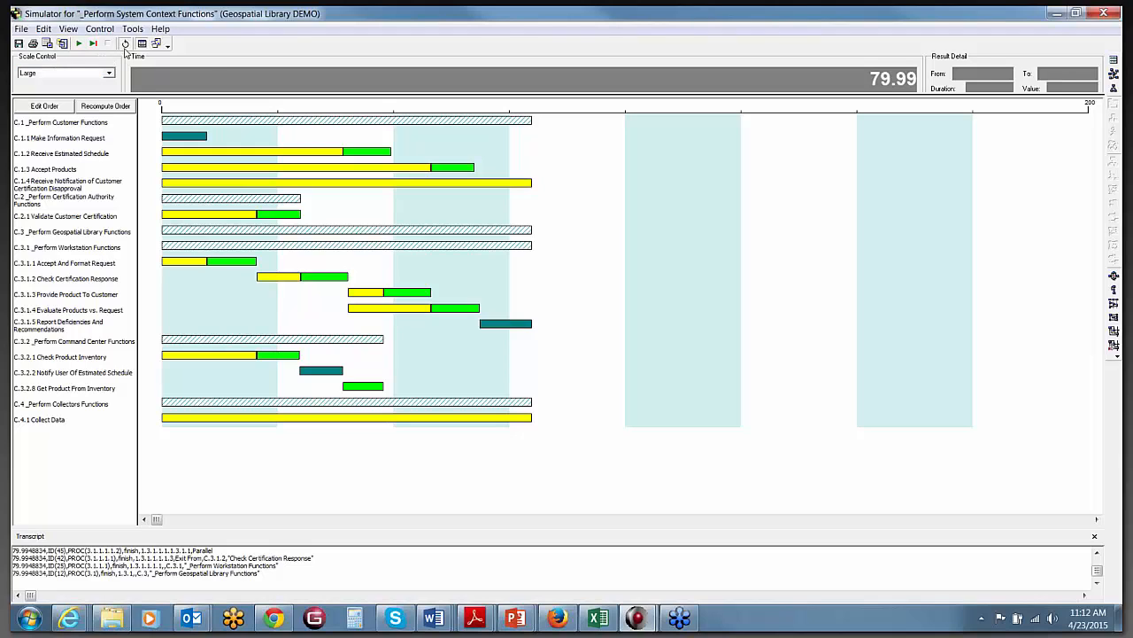
# Reset the simulation and execute it one step at a time until all events are processed
pyautogui.click(125, 45)
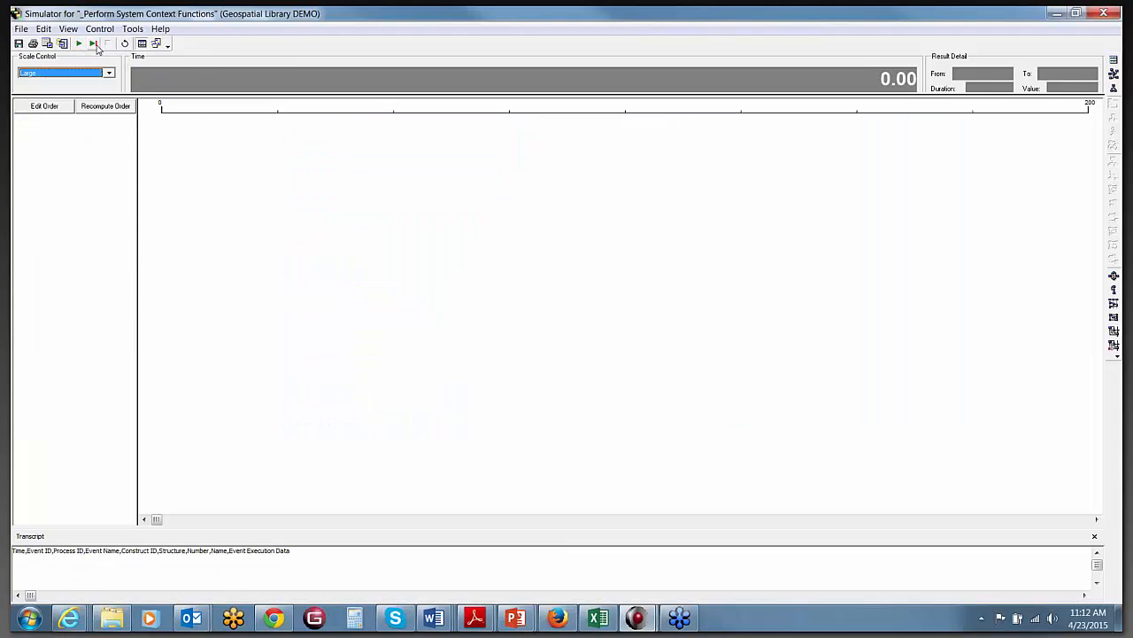
pyautogui.click(93, 44)
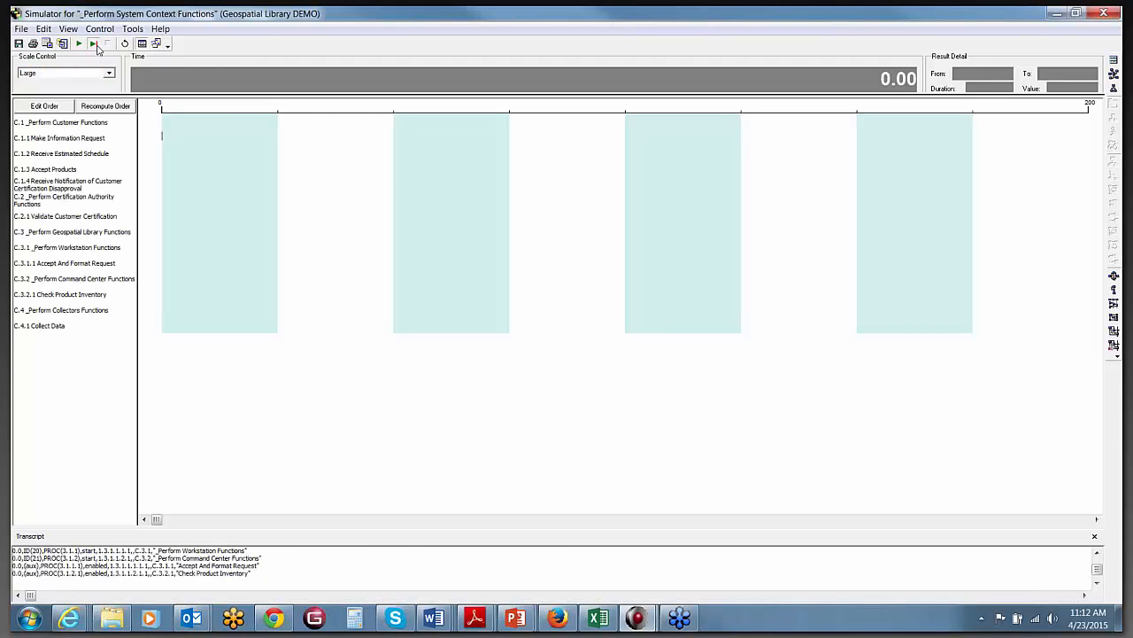
pyautogui.click(97, 47)
pyautogui.click(97, 47)
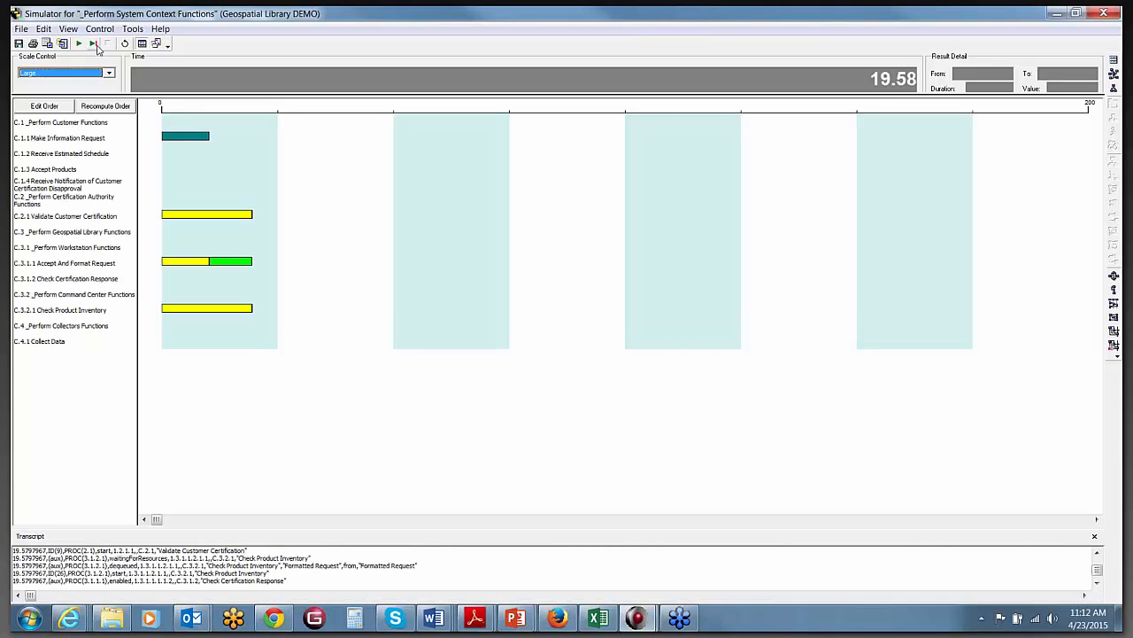
pyautogui.click(97, 47)
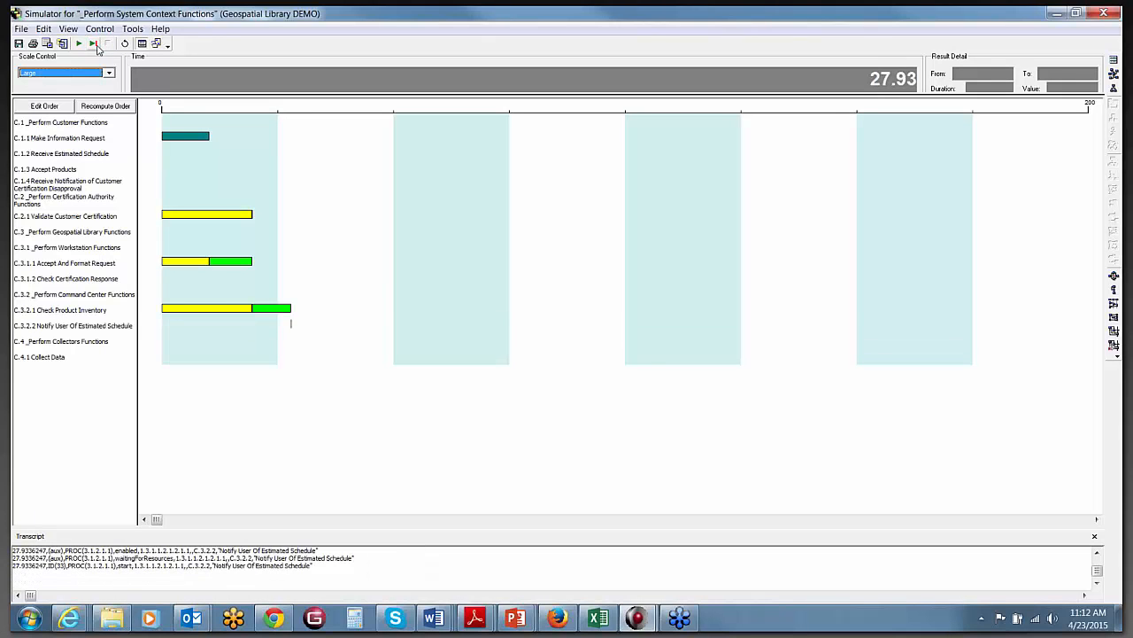
pyautogui.click(97, 47)
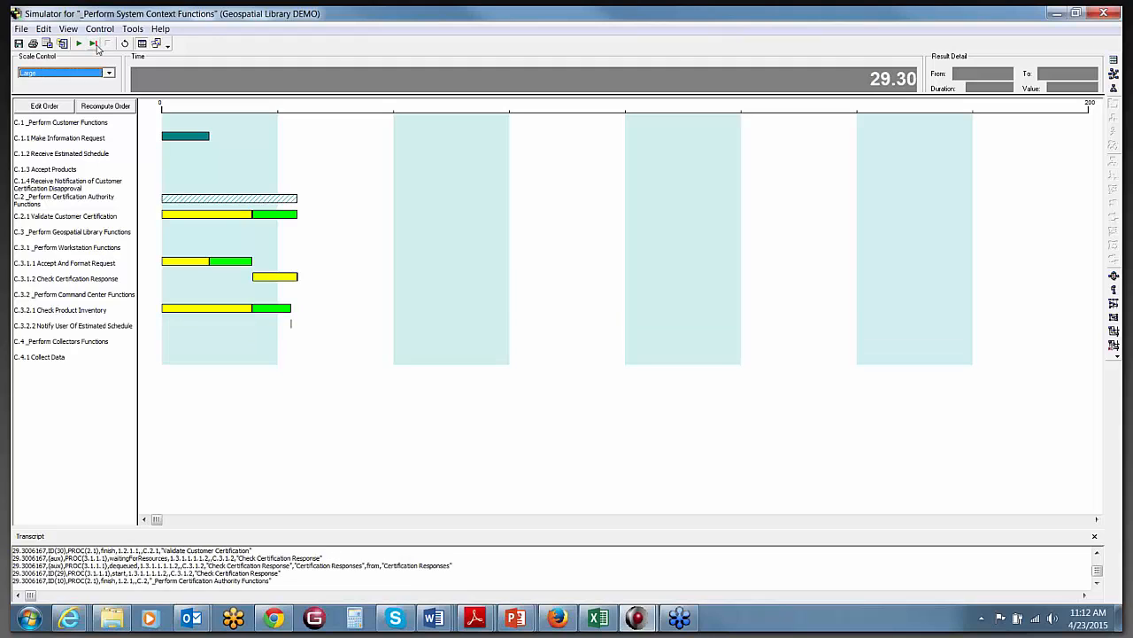
pyautogui.click(97, 47)
pyautogui.click(98, 47)
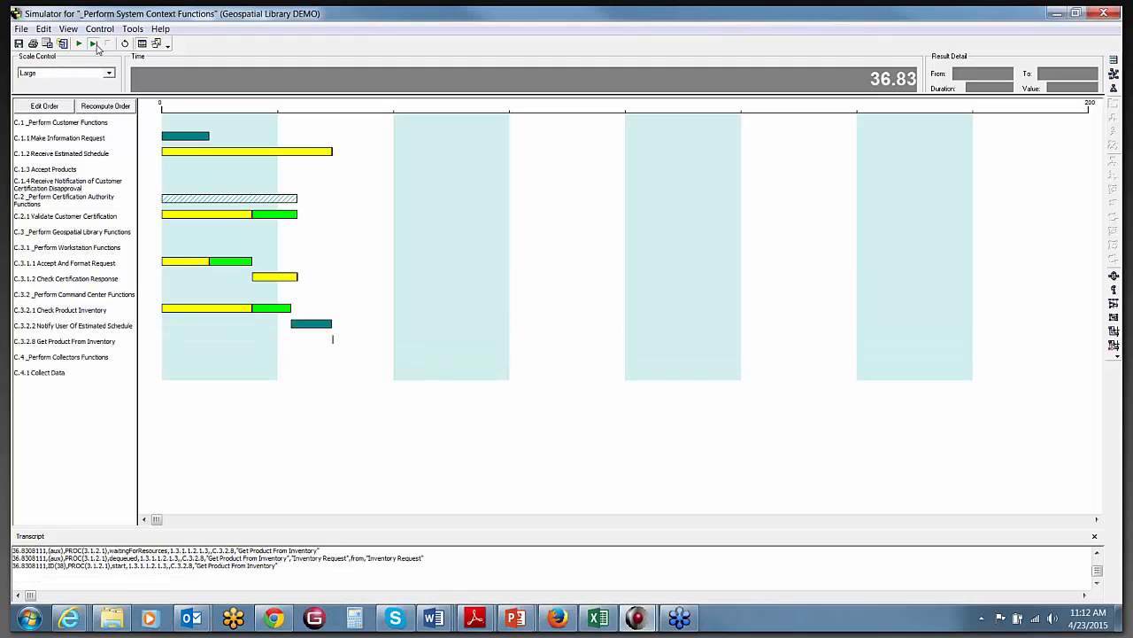
pyautogui.click(98, 47)
pyautogui.click(97, 47)
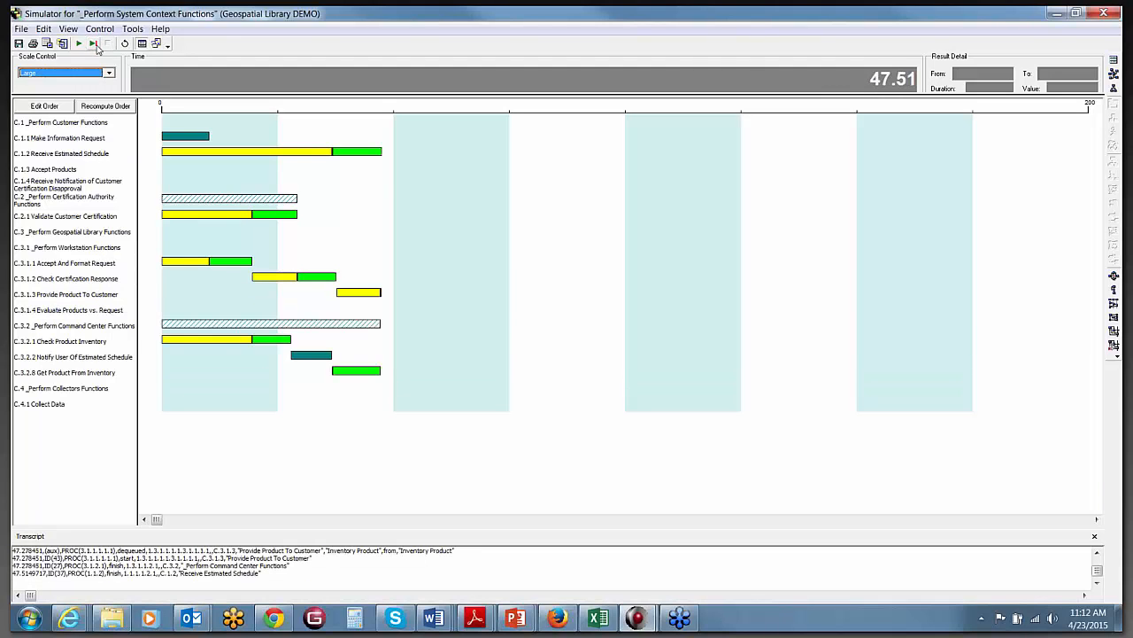
pyautogui.click(98, 47)
pyautogui.click(97, 47)
pyautogui.click(98, 47)
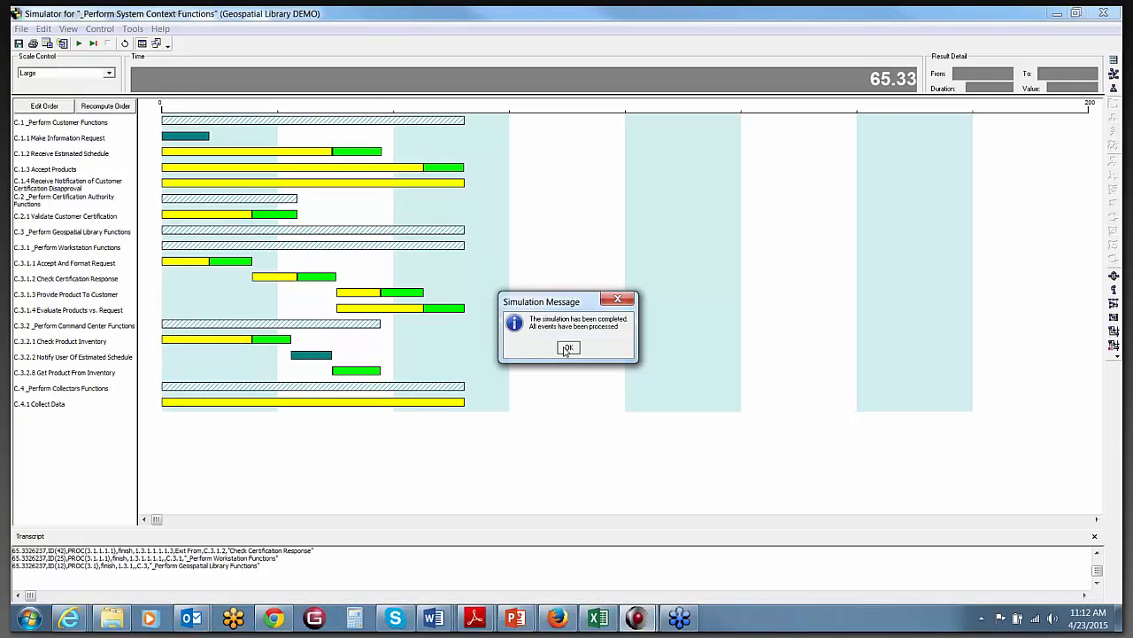
pyautogui.click(568, 348)
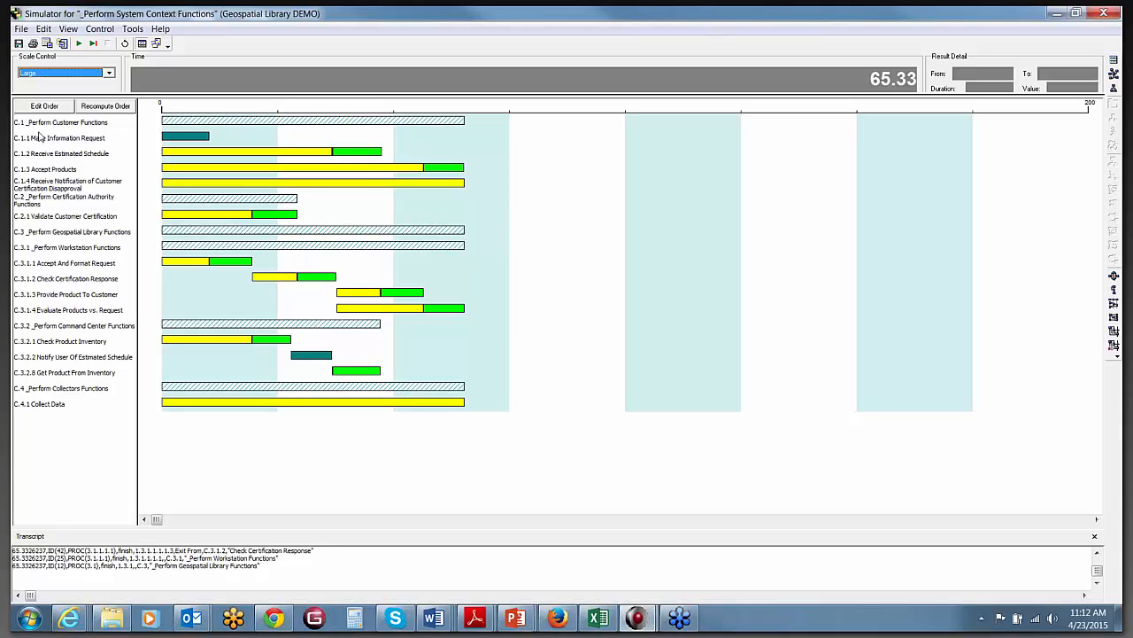
# Move Certification Disapproval Notification up three positions in the timeline results order
pyautogui.click(44, 107)
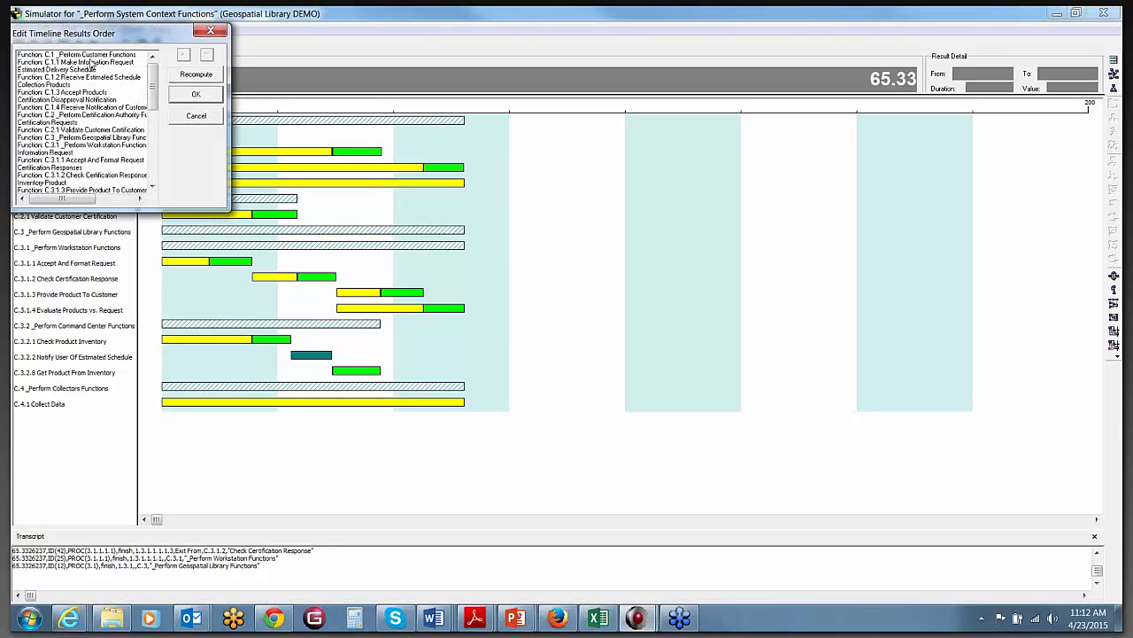
pyautogui.moveTo(89, 39); pyautogui.dragTo(317, 177)
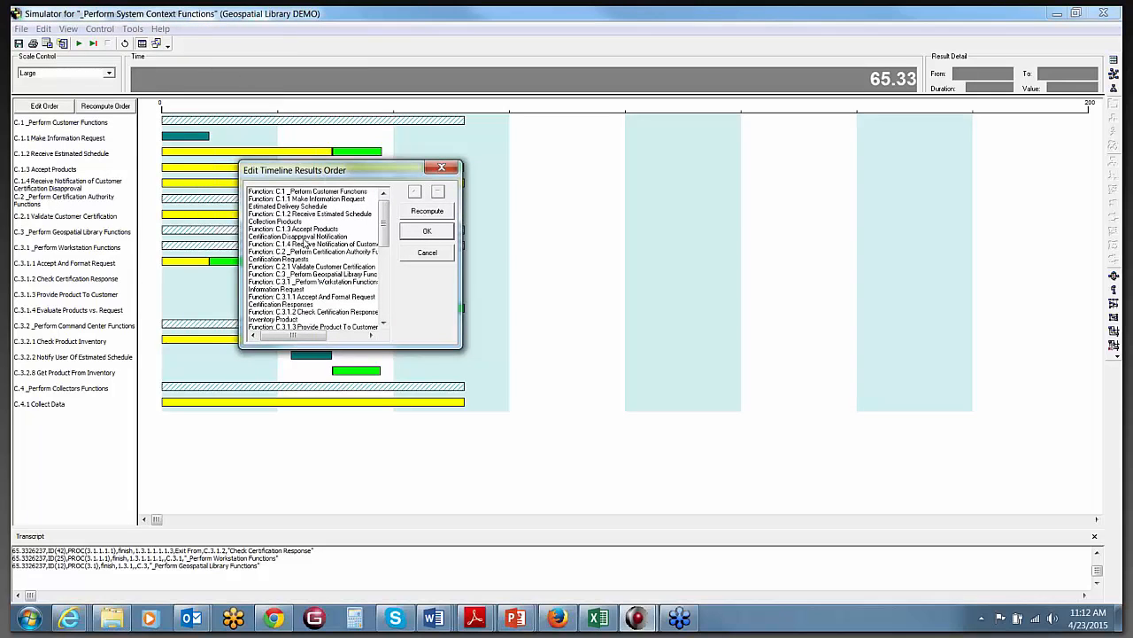
pyautogui.click(305, 237)
pyautogui.click(415, 191)
pyautogui.click(414, 191)
pyautogui.click(415, 192)
# Move function C.2.1 Validate Customer Certification up three positions, above C.1.4, and apply the new timeline results order
pyautogui.click(335, 267)
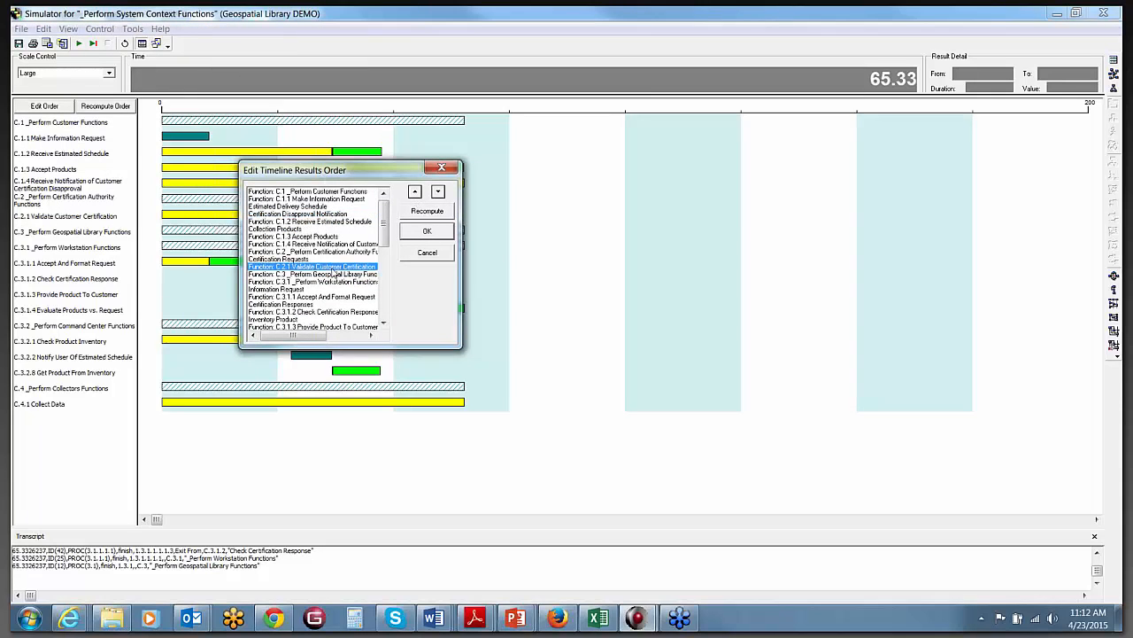
pyautogui.click(415, 191)
pyautogui.click(414, 191)
pyautogui.click(414, 191)
pyautogui.click(426, 230)
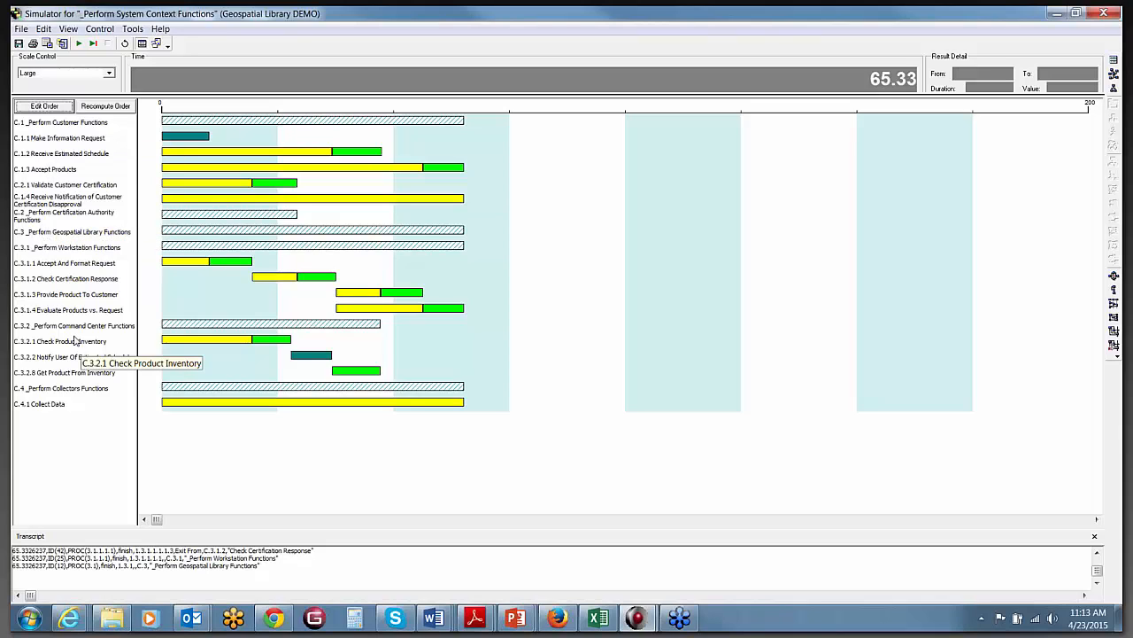
# Recompute the timeline results order to discard the manual reordering
pyautogui.click(105, 107)
pyautogui.click(104, 108)
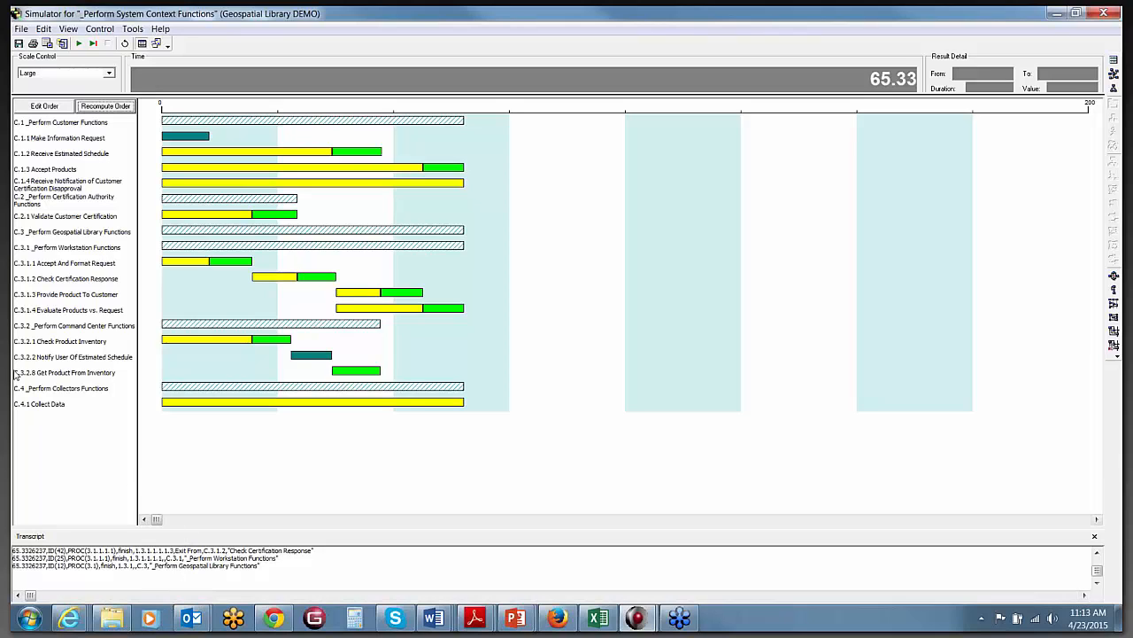
pyautogui.click(21, 30)
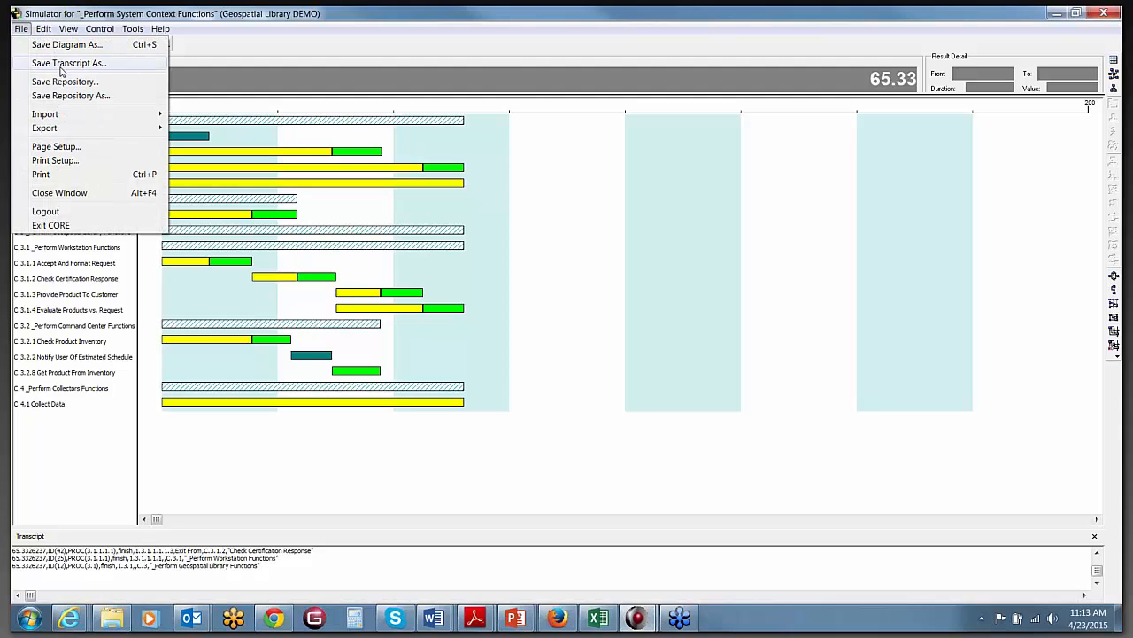
pyautogui.click(258, 51)
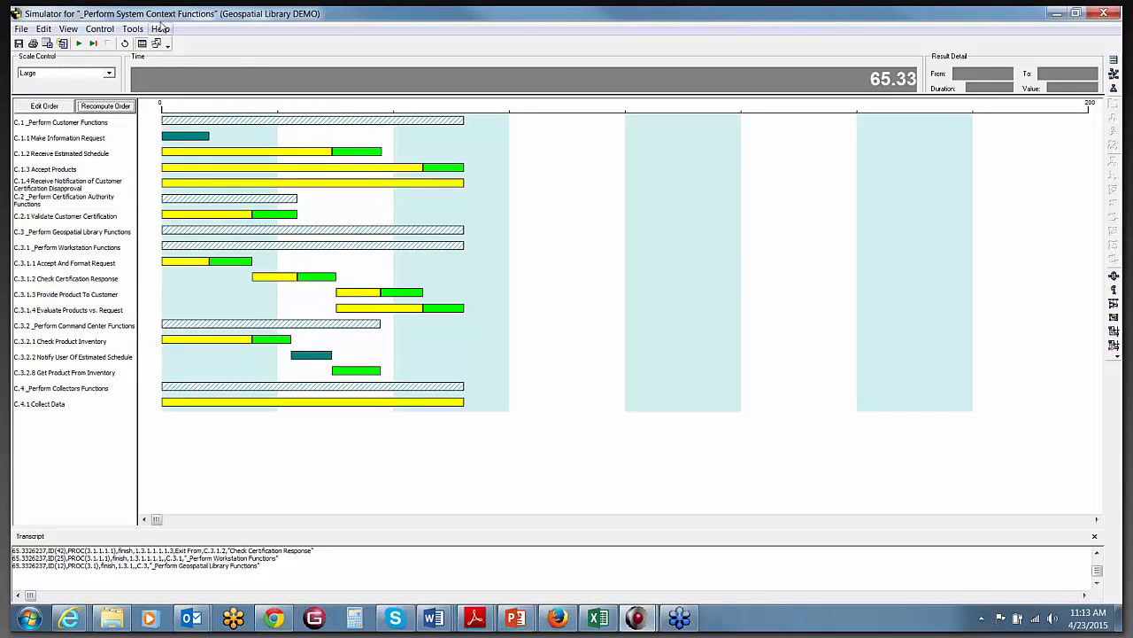
# Review the selectable timeline functions, items, resources and links, plus the simulation model's elements, in the Timeline Elements window
pyautogui.click(156, 45)
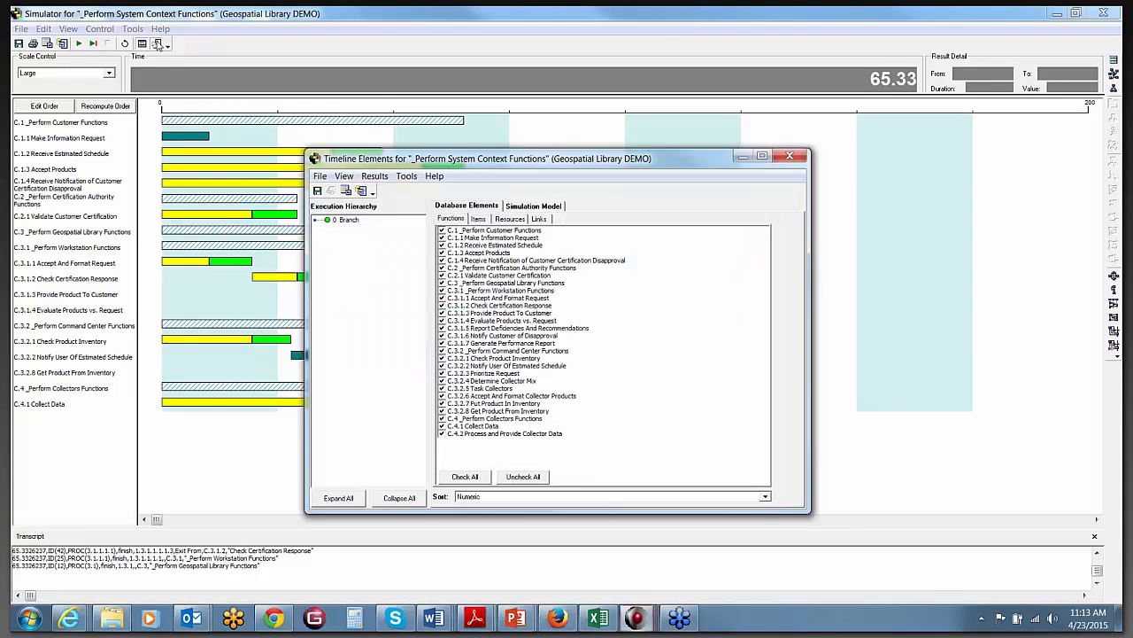
pyautogui.moveTo(492, 151); pyautogui.dragTo(490, 85)
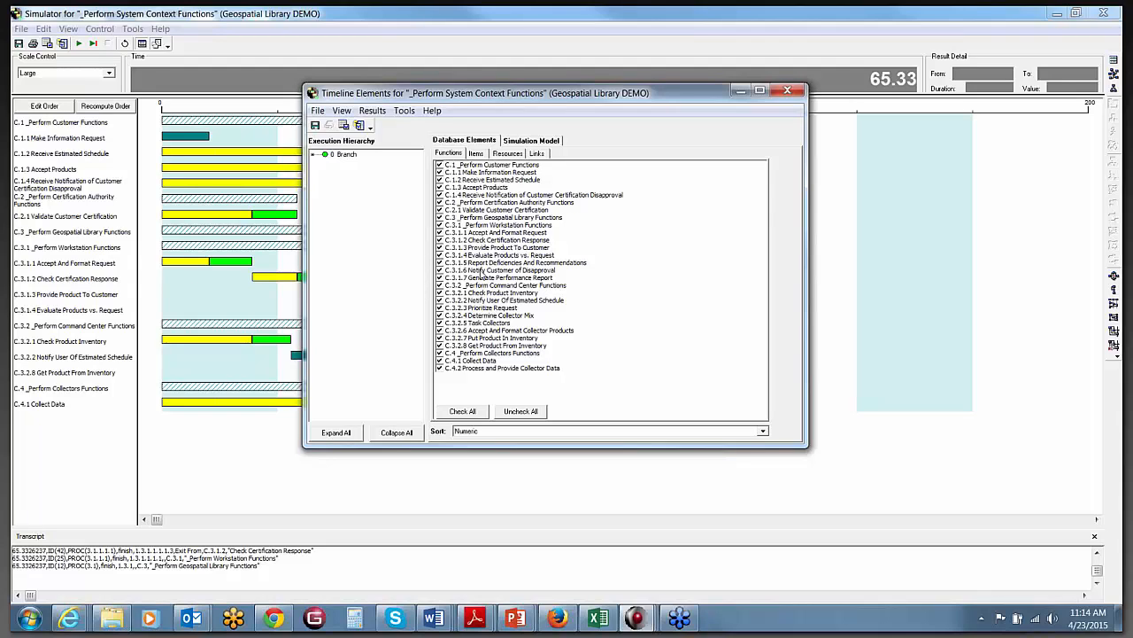
pyautogui.click(476, 154)
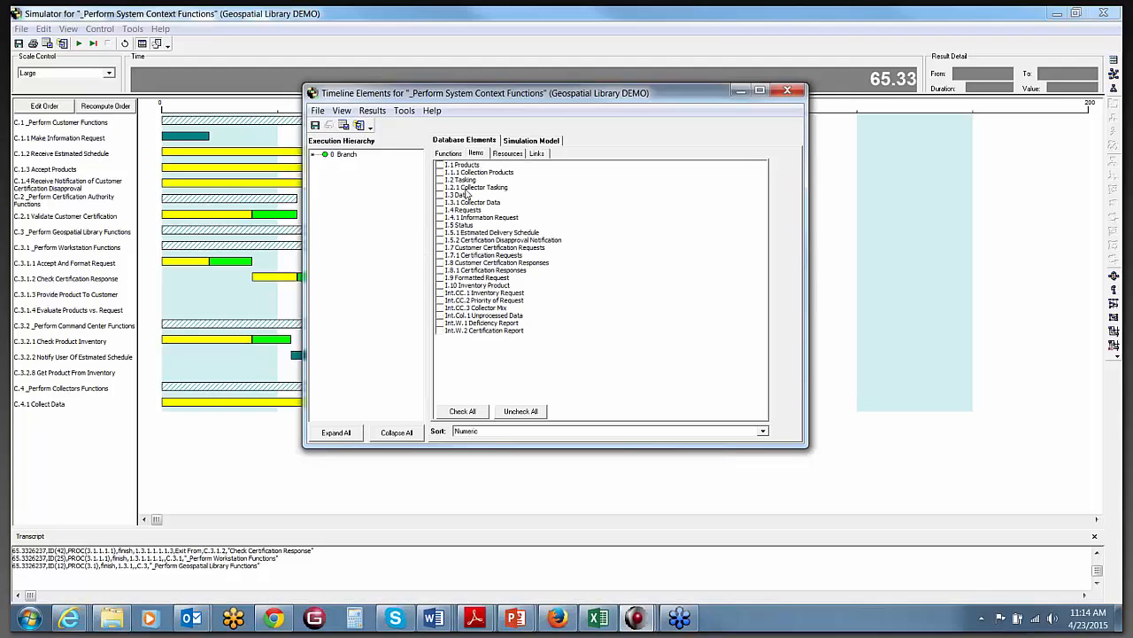
pyautogui.click(504, 156)
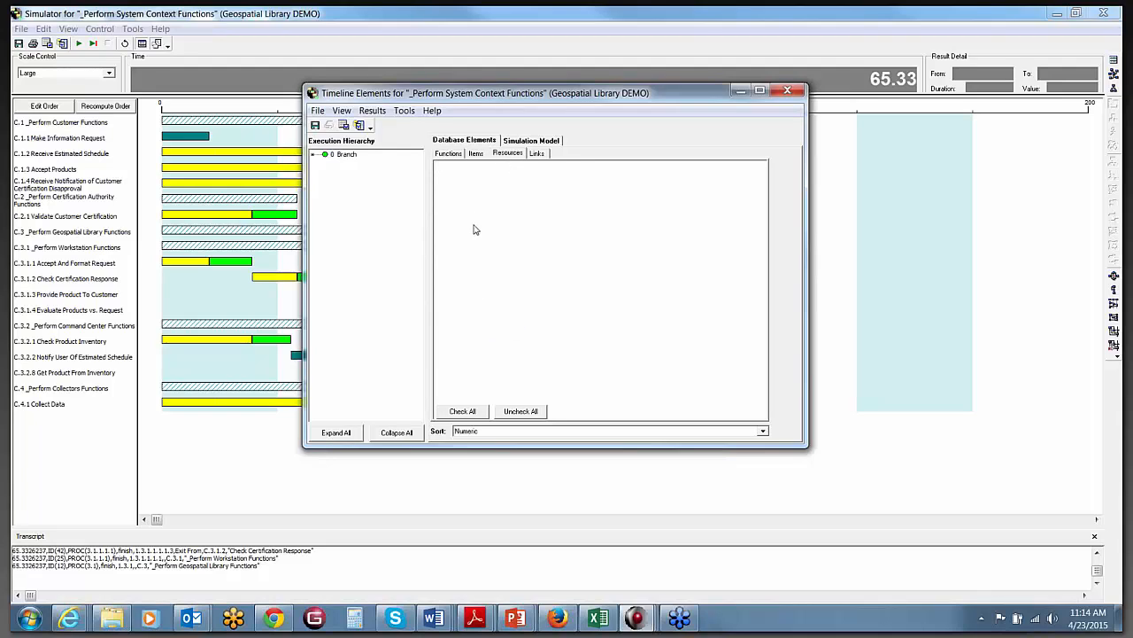
pyautogui.click(538, 156)
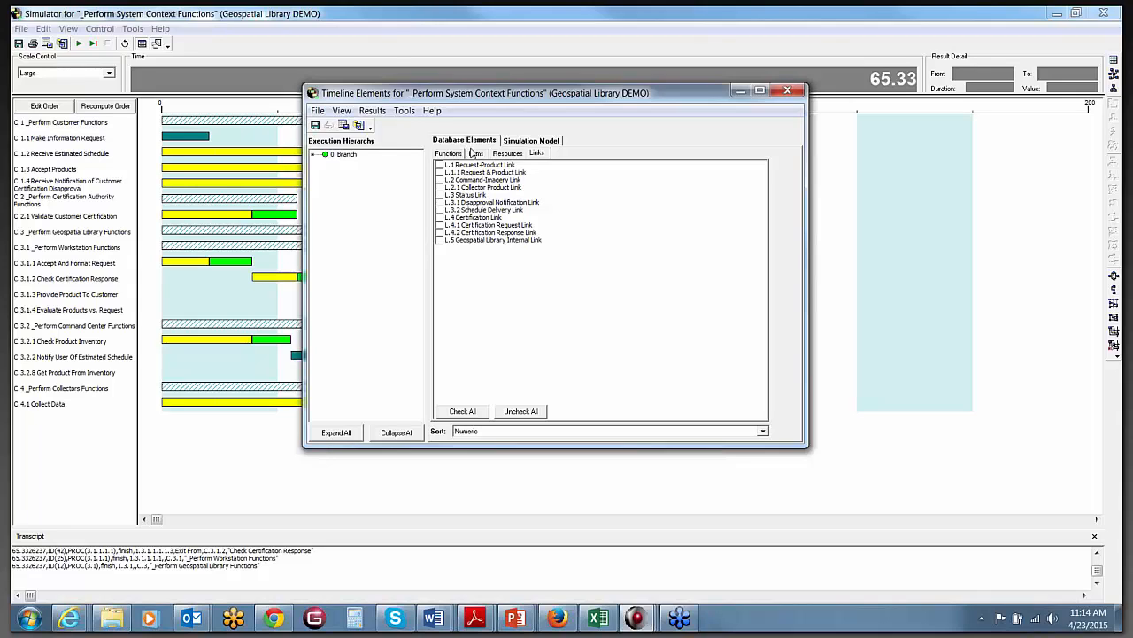
pyautogui.click(536, 140)
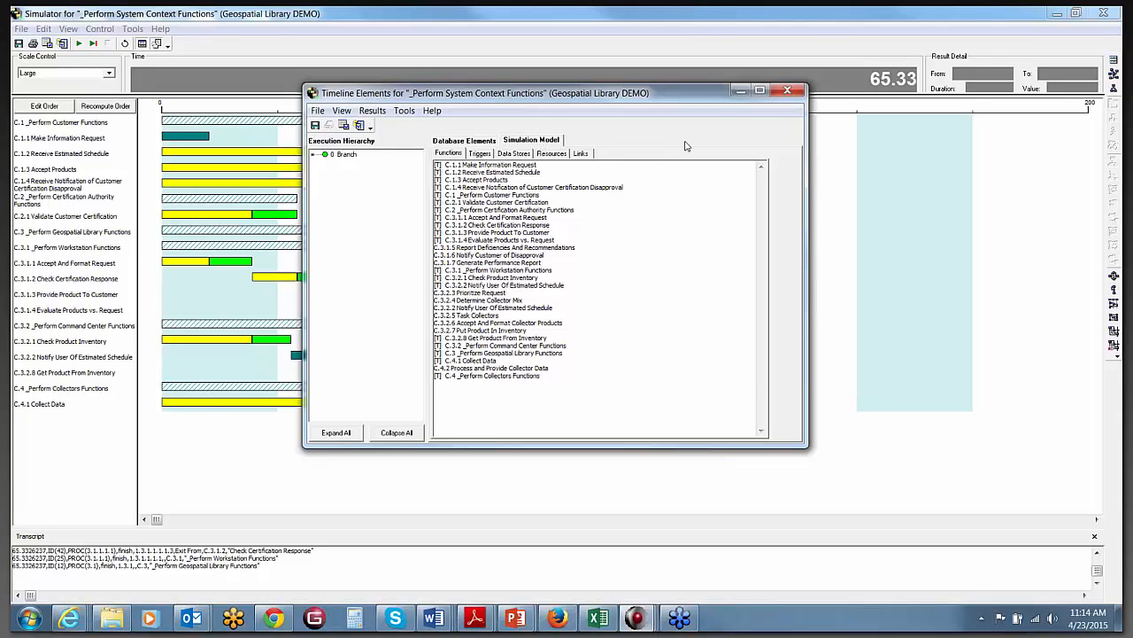
pyautogui.click(789, 92)
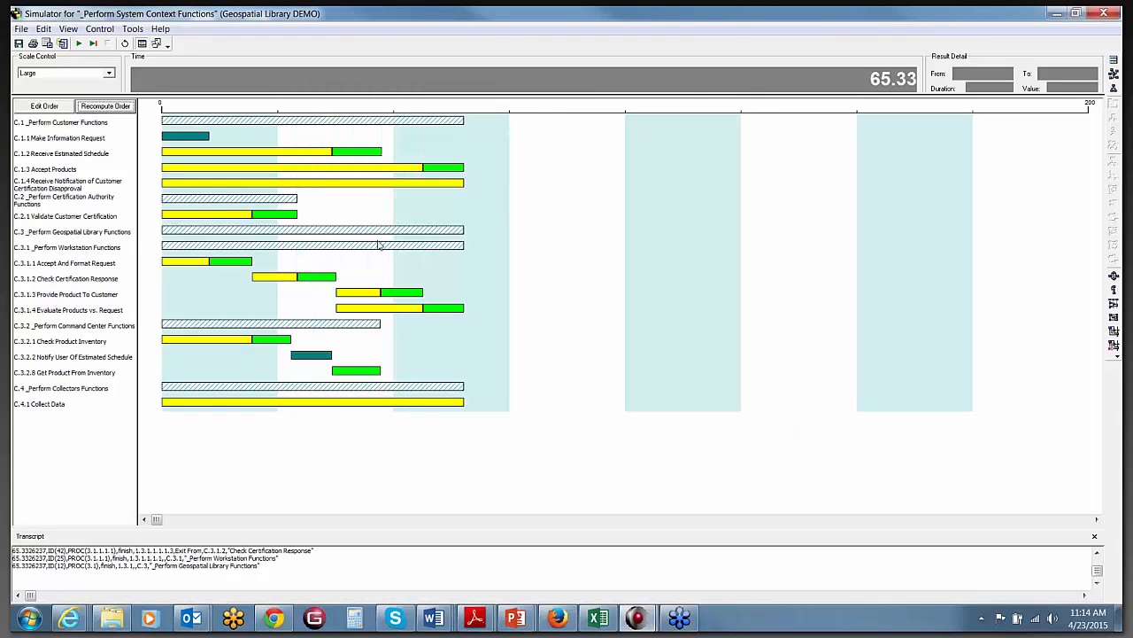
# Review the COREsim user preferences for default simulator windows and timeline options
pyautogui.click(133, 28)
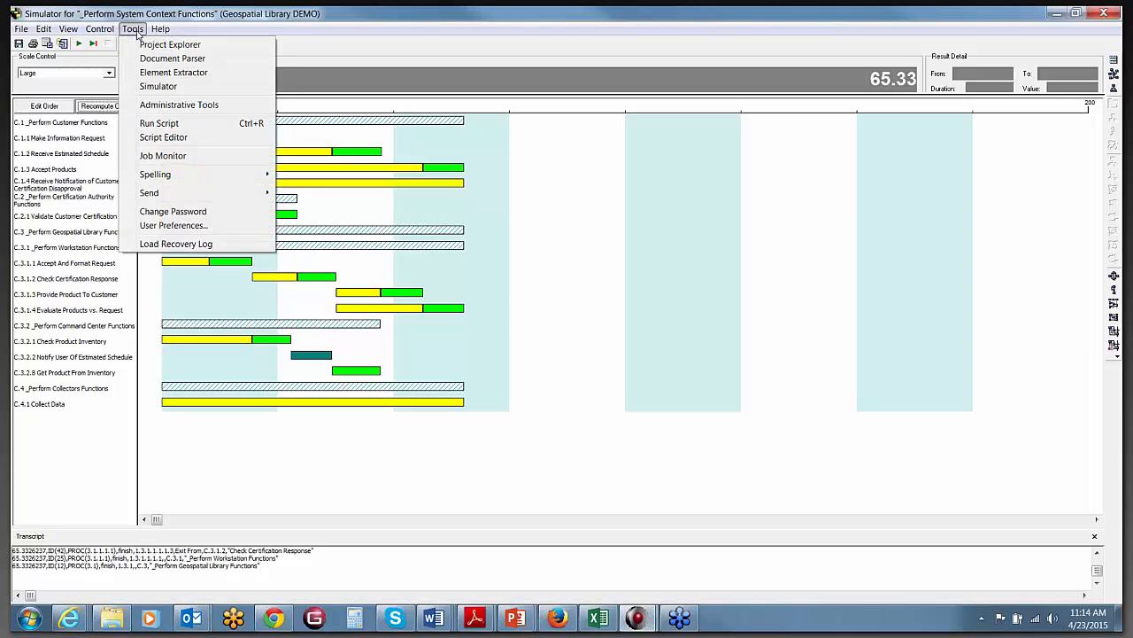
pyautogui.click(180, 226)
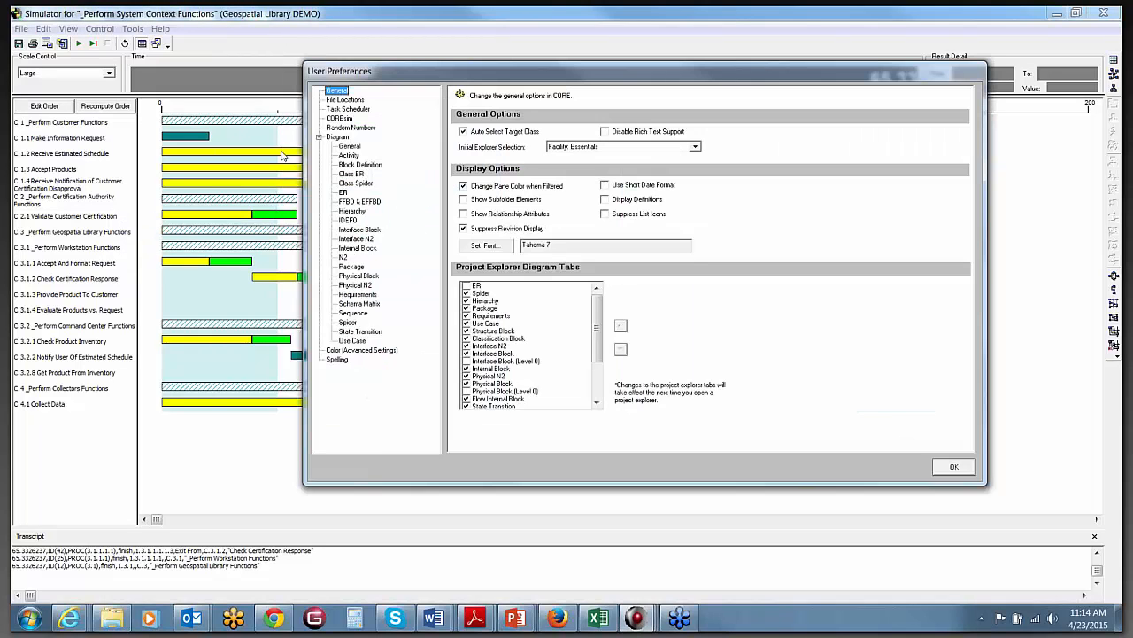
pyautogui.click(340, 118)
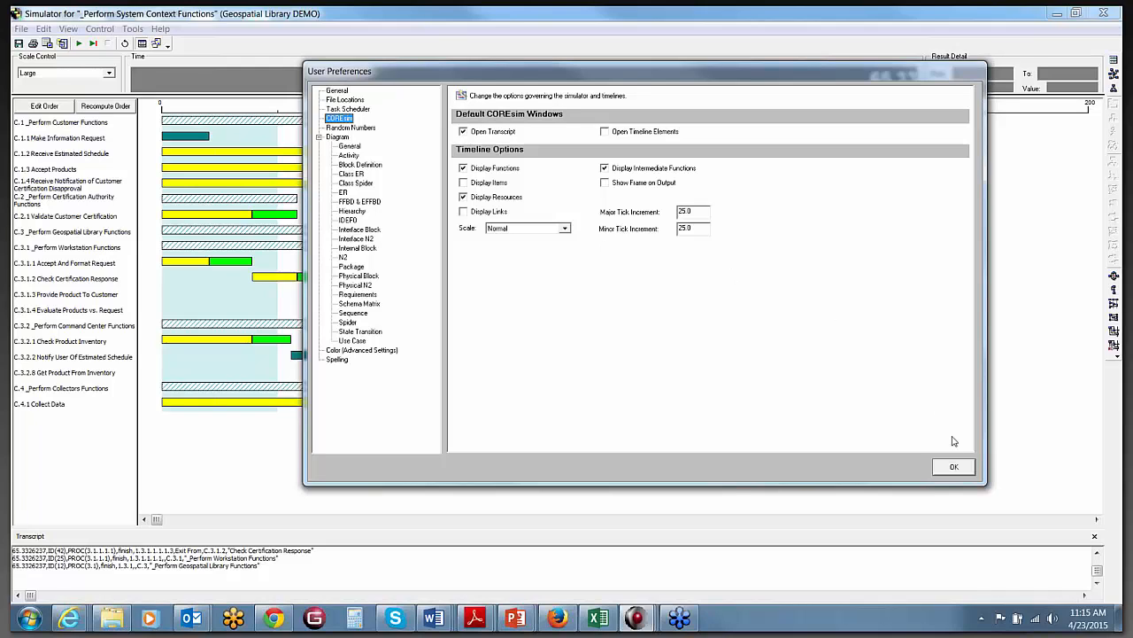
pyautogui.click(954, 467)
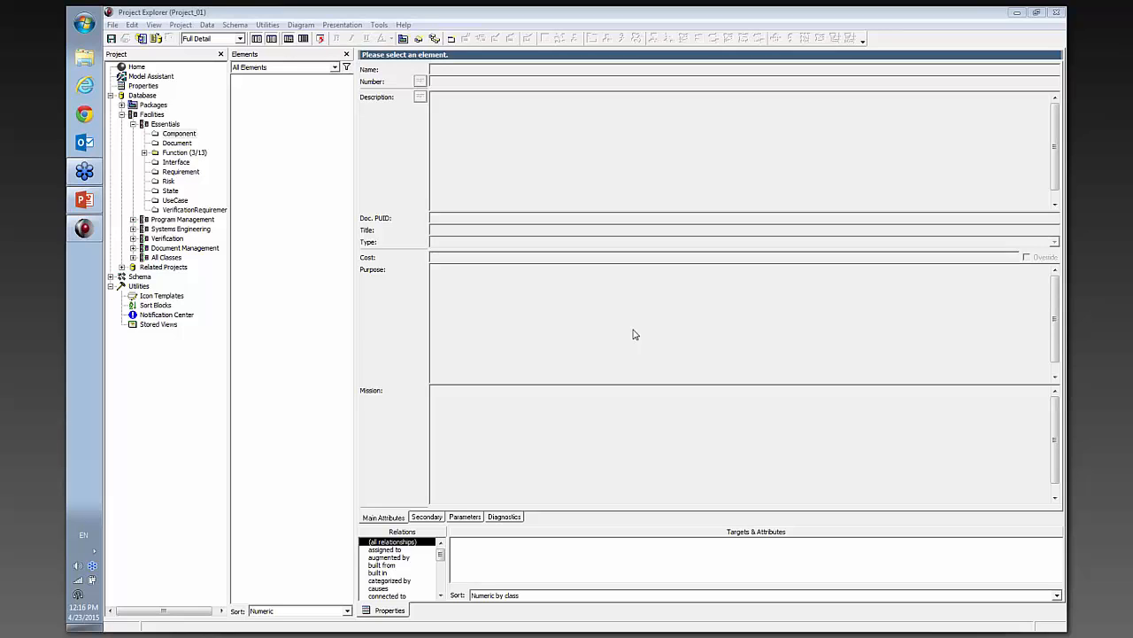
# Open the enhanced FFBD of the function _Perform System Context Functions in Project_01 and restore its window to half-screen size
pyautogui.click(144, 152)
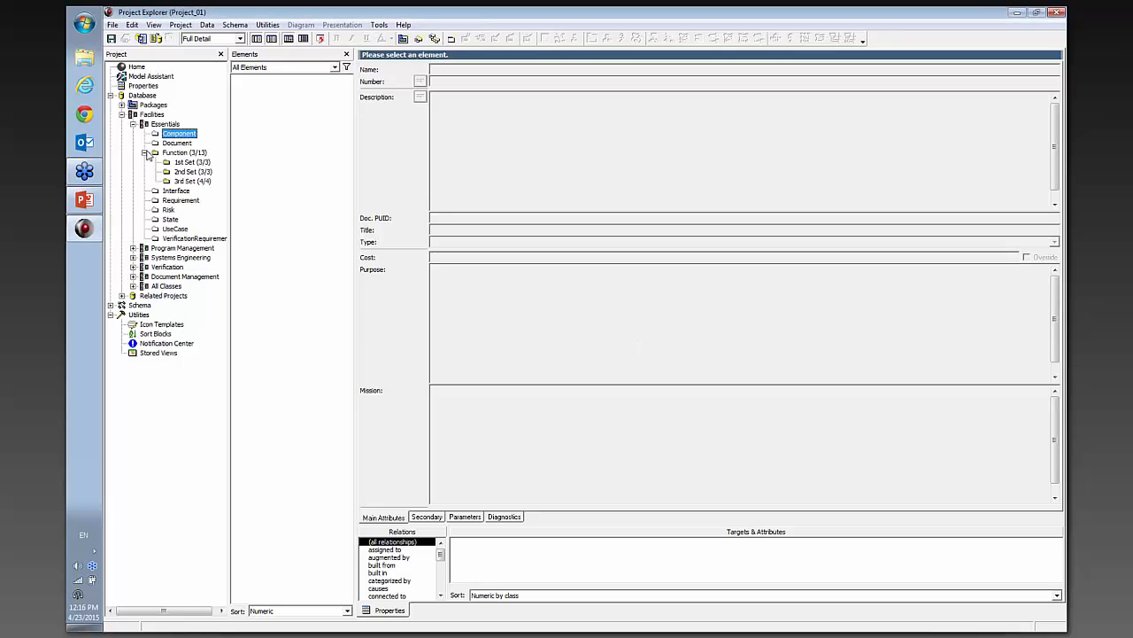
pyautogui.click(185, 152)
pyautogui.click(285, 78)
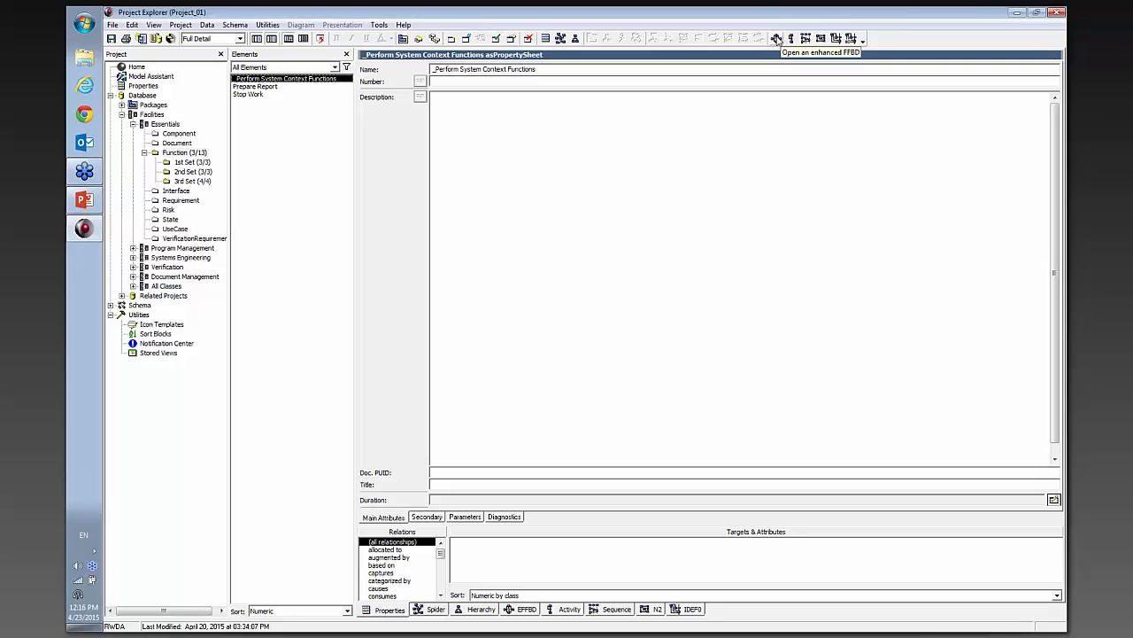
pyautogui.click(776, 39)
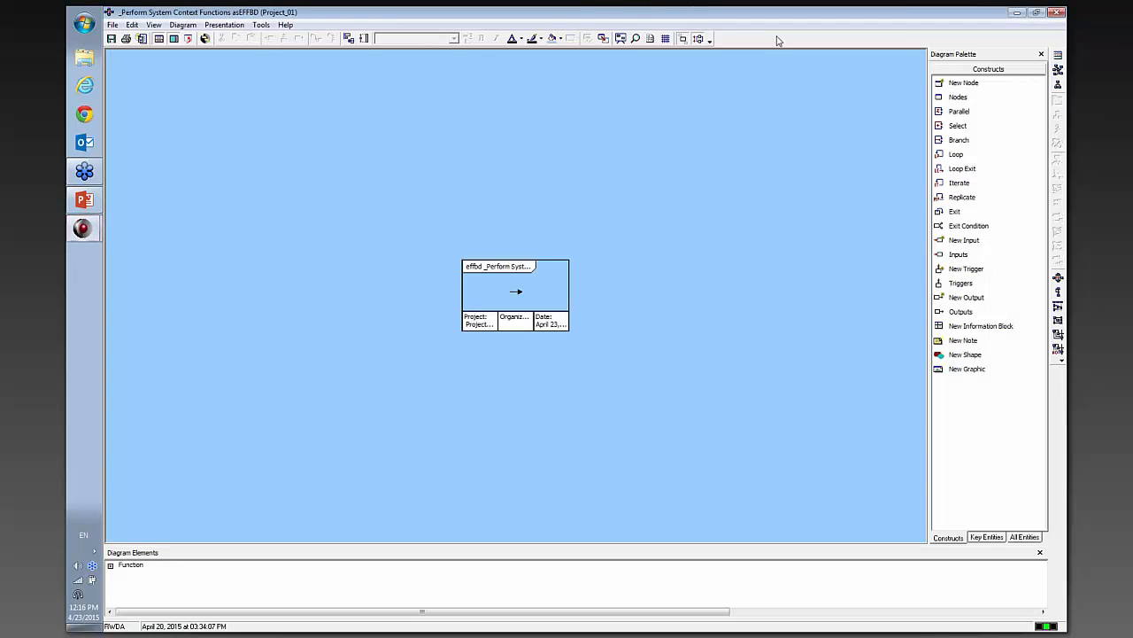
pyautogui.click(1036, 12)
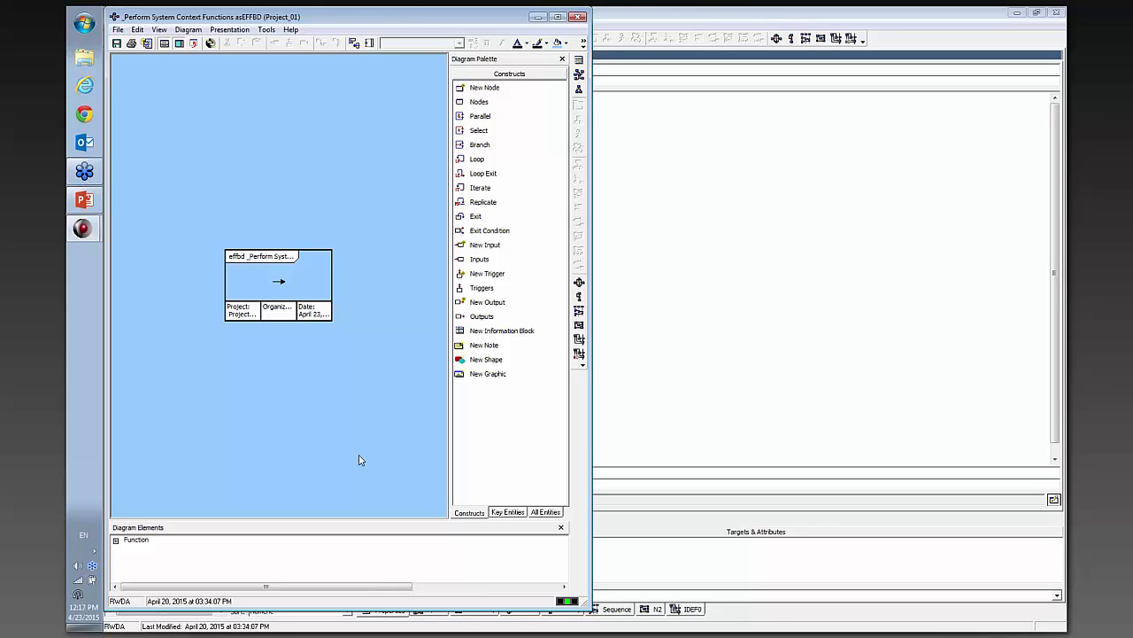
# Place the existing First Function on the empty _Perform System Context Functions EFFBD and run its simulation
pyautogui.click(497, 513)
pyautogui.click(459, 94)
pyautogui.click(482, 103)
pyautogui.moveTo(494, 159); pyautogui.dragTo(277, 280)
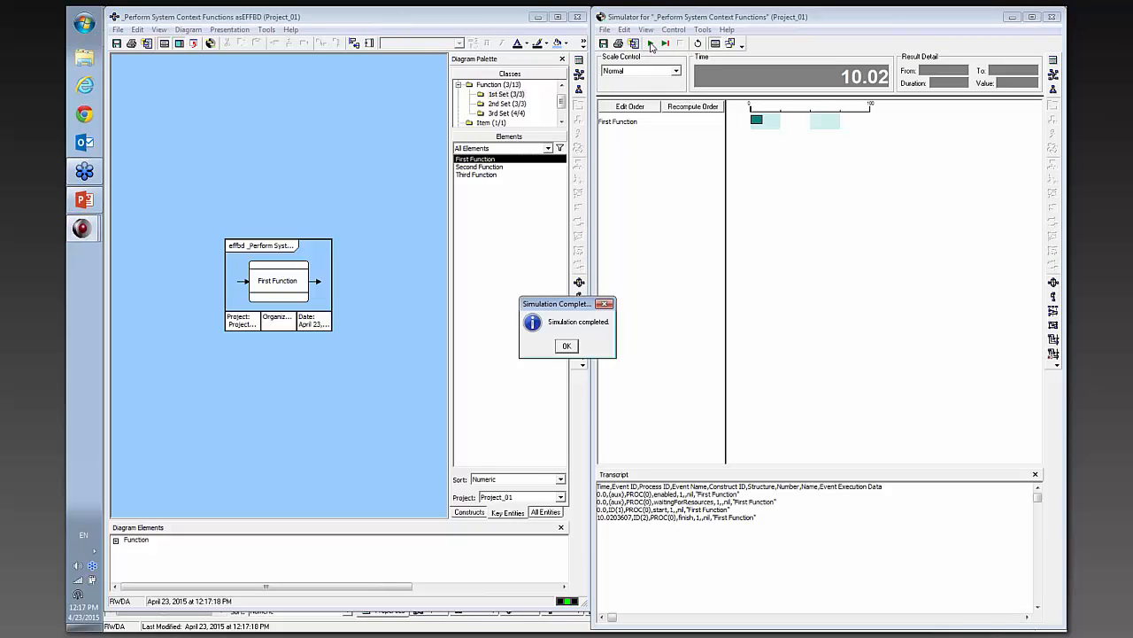
pyautogui.click(567, 348)
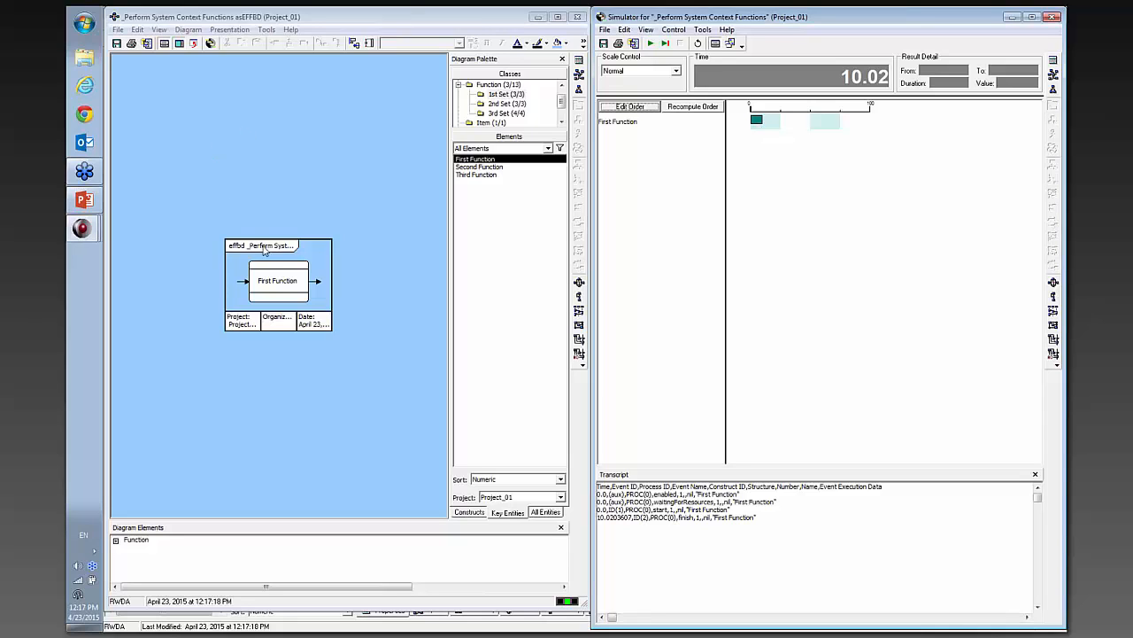
# Inspect the duration specification in First Function's property sheet without changing it
pyautogui.click(268, 285)
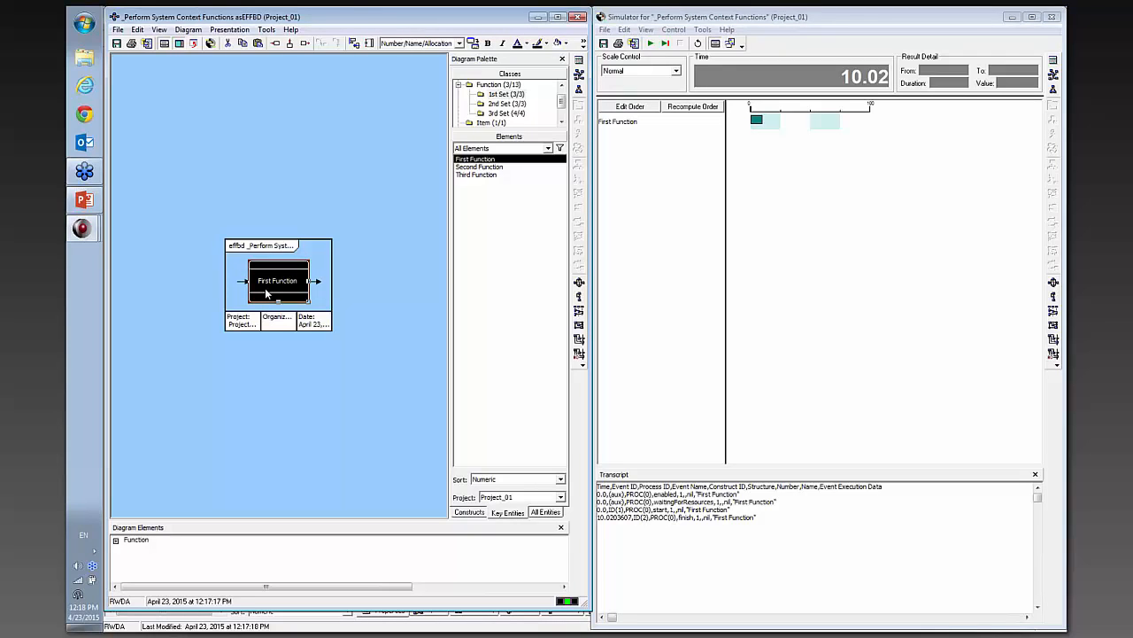
pyautogui.doubleClick(268, 293)
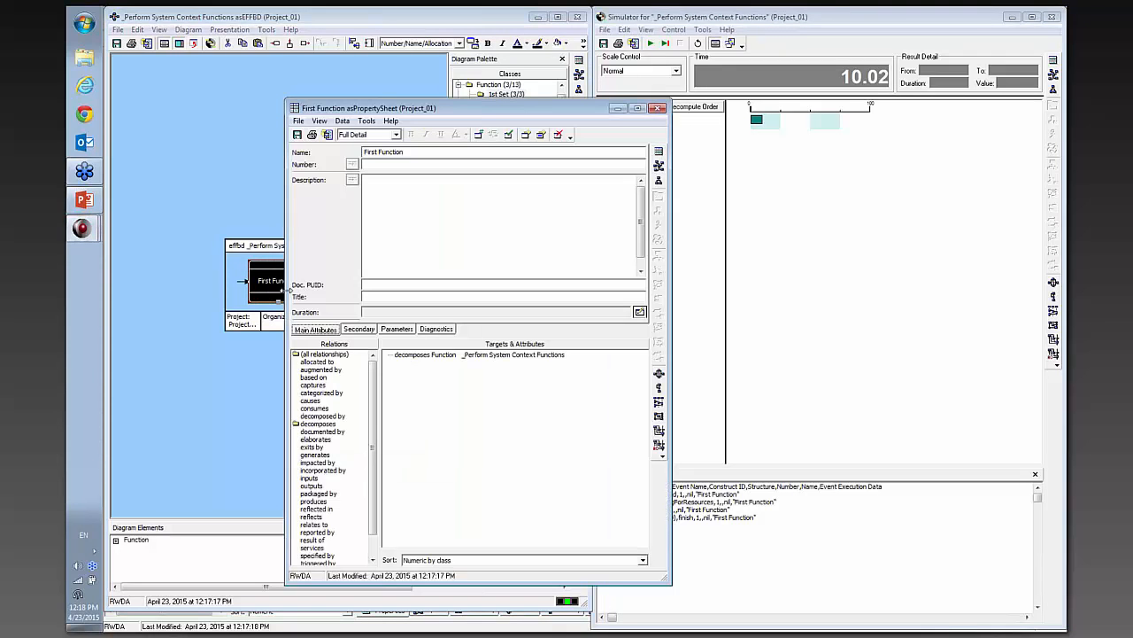
pyautogui.click(639, 312)
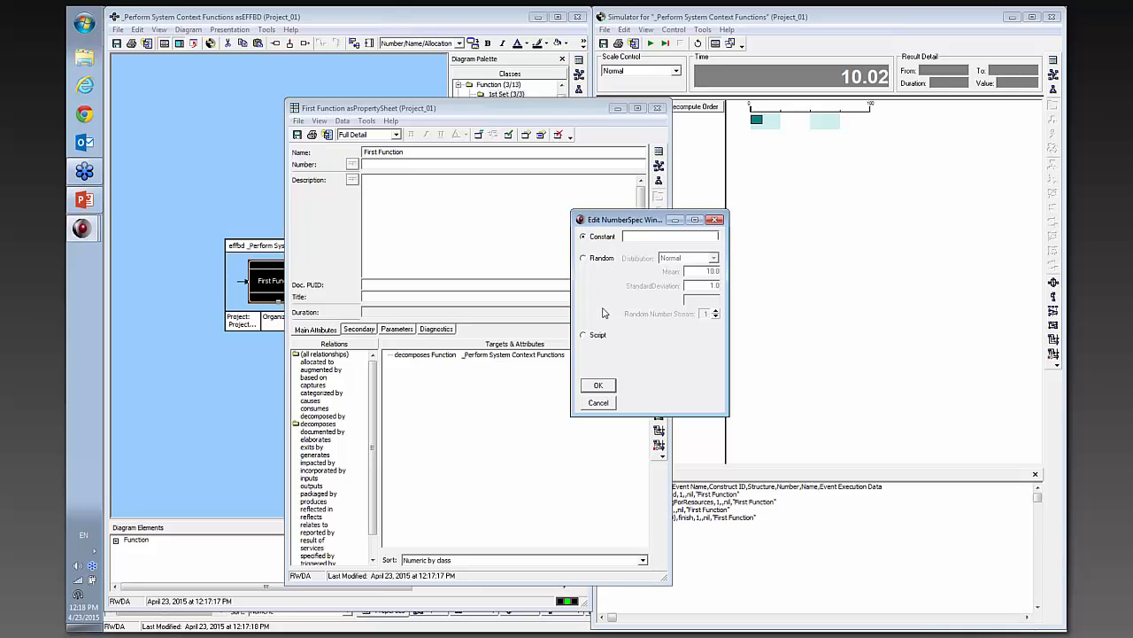
pyautogui.click(715, 220)
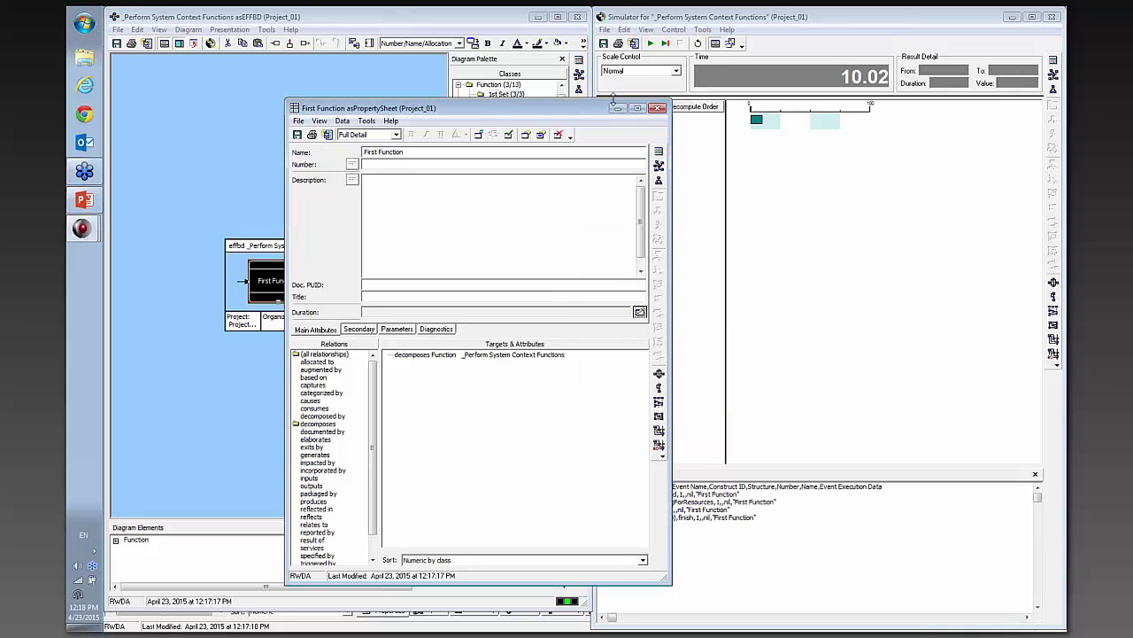
pyautogui.click(658, 108)
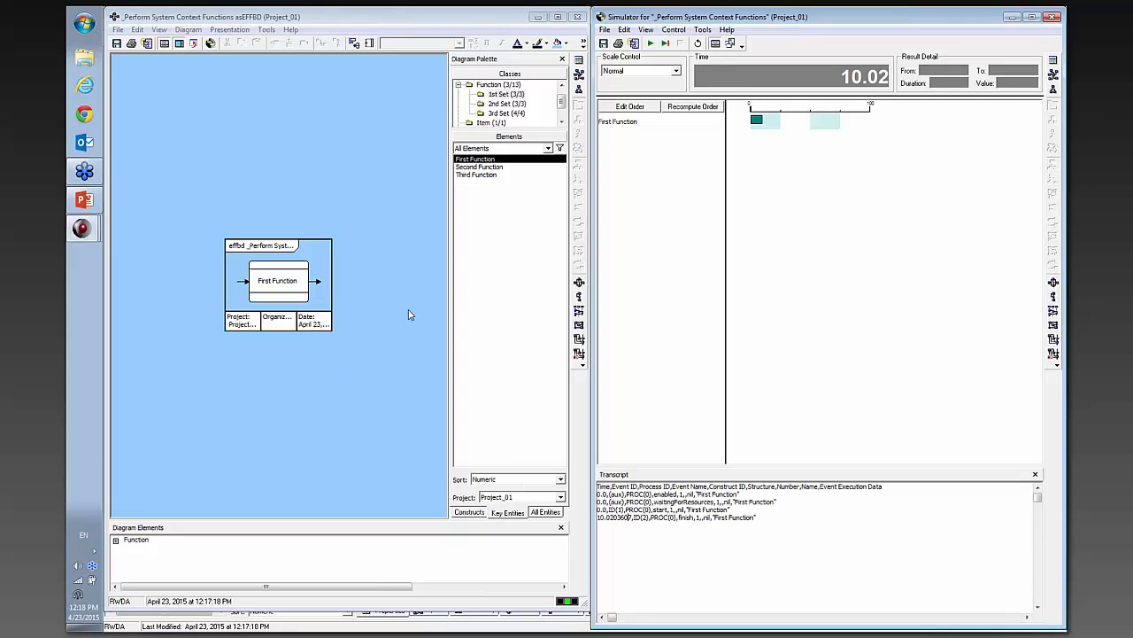
# Add Second Function and Third Function in sequence after First Function on the EFFBD
pyautogui.moveTo(458, 169); pyautogui.dragTo(314, 279)
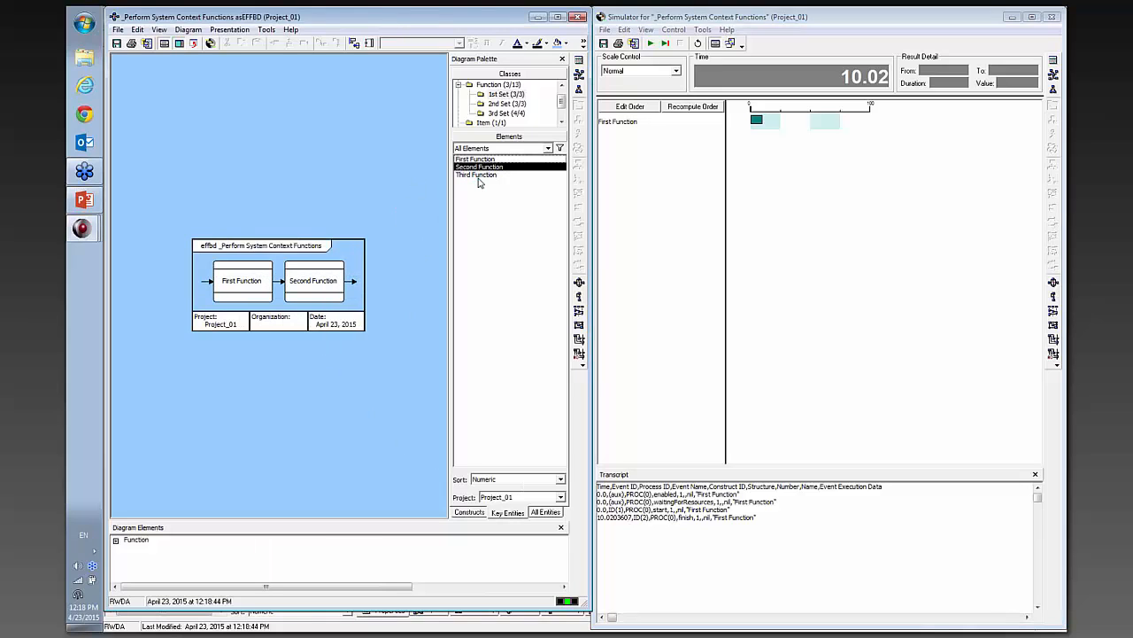
pyautogui.moveTo(478, 181); pyautogui.dragTo(348, 281)
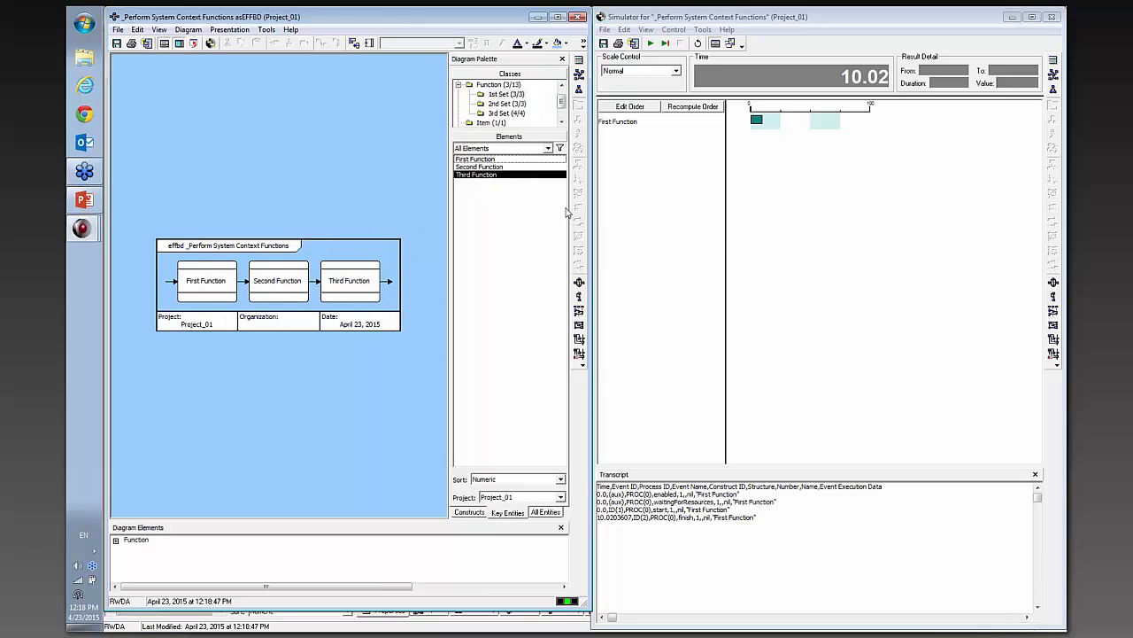
# Reset and run the simulation of the three-function sequence, and recompute the timeline order
pyautogui.click(734, 235)
pyautogui.click(695, 43)
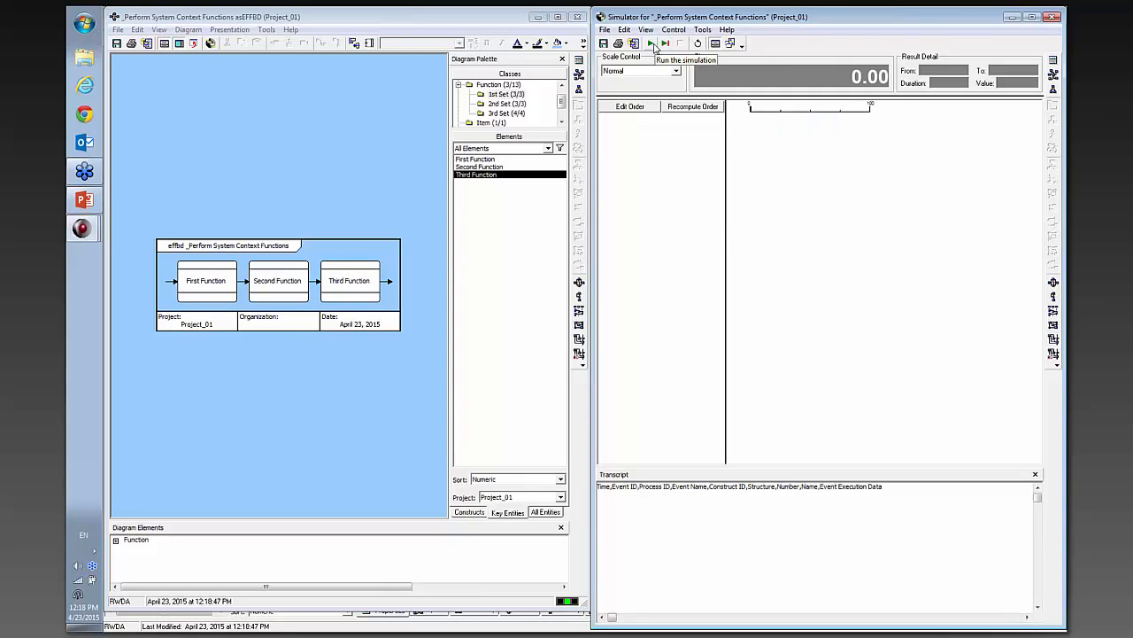
pyautogui.click(651, 43)
pyautogui.click(567, 346)
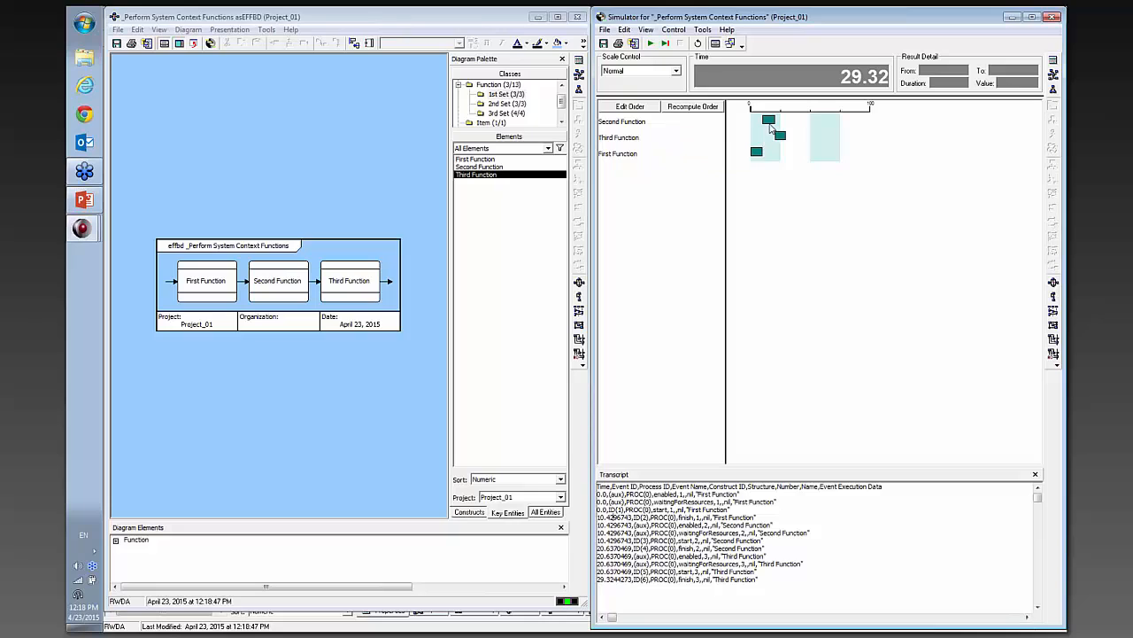
pyautogui.click(700, 107)
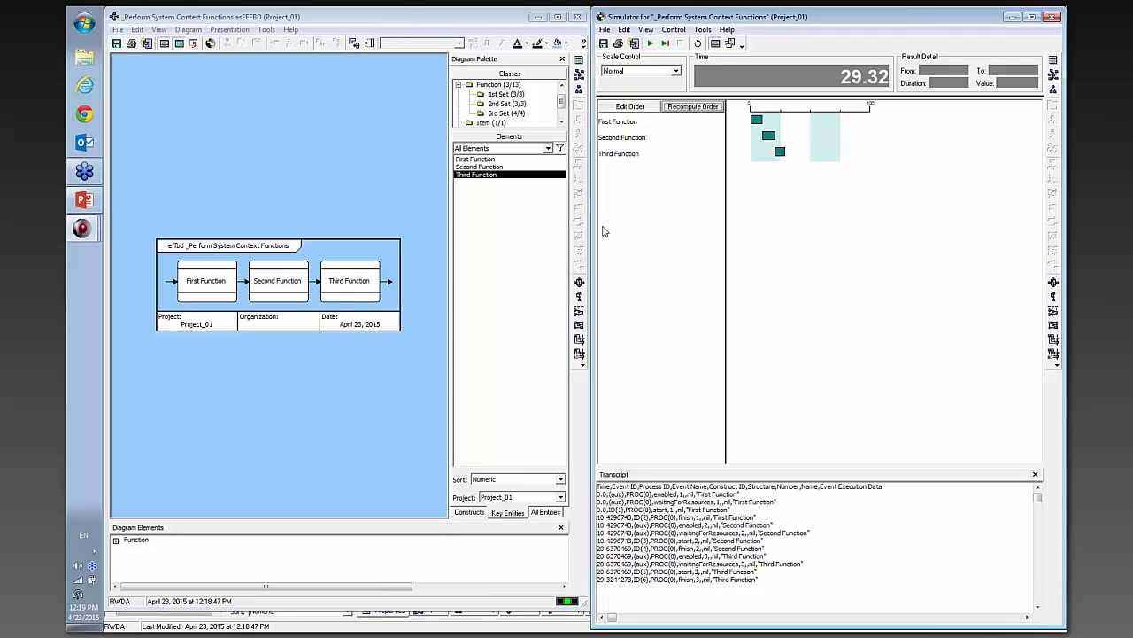
# Insert a Select construct with two OR branches after Third Function on the EFFBD
pyautogui.click(472, 512)
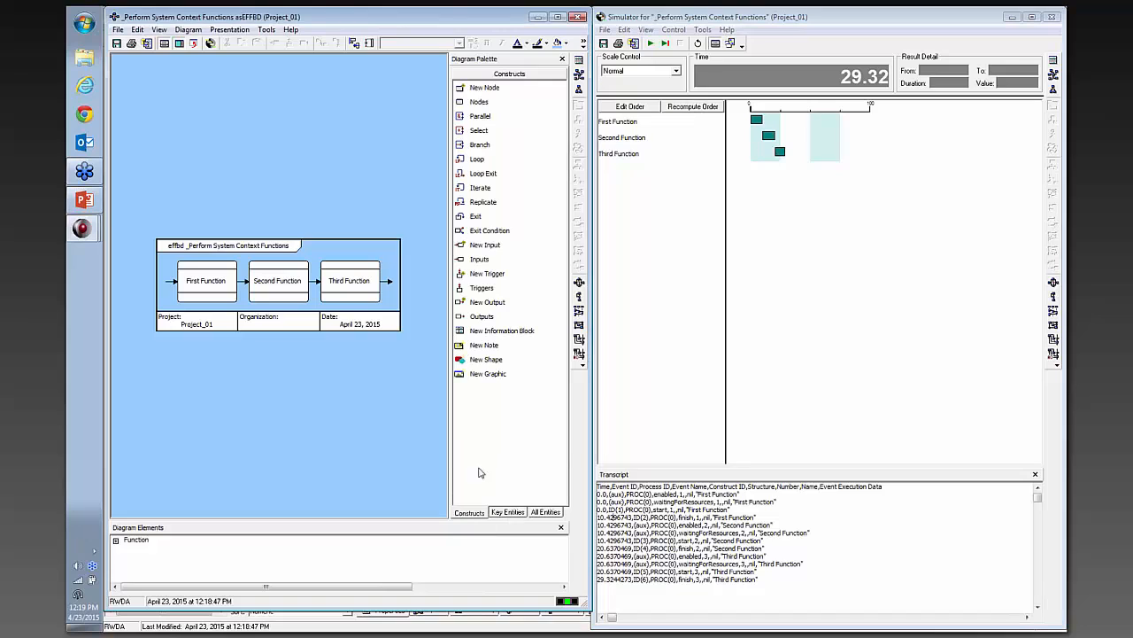
pyautogui.click(476, 132)
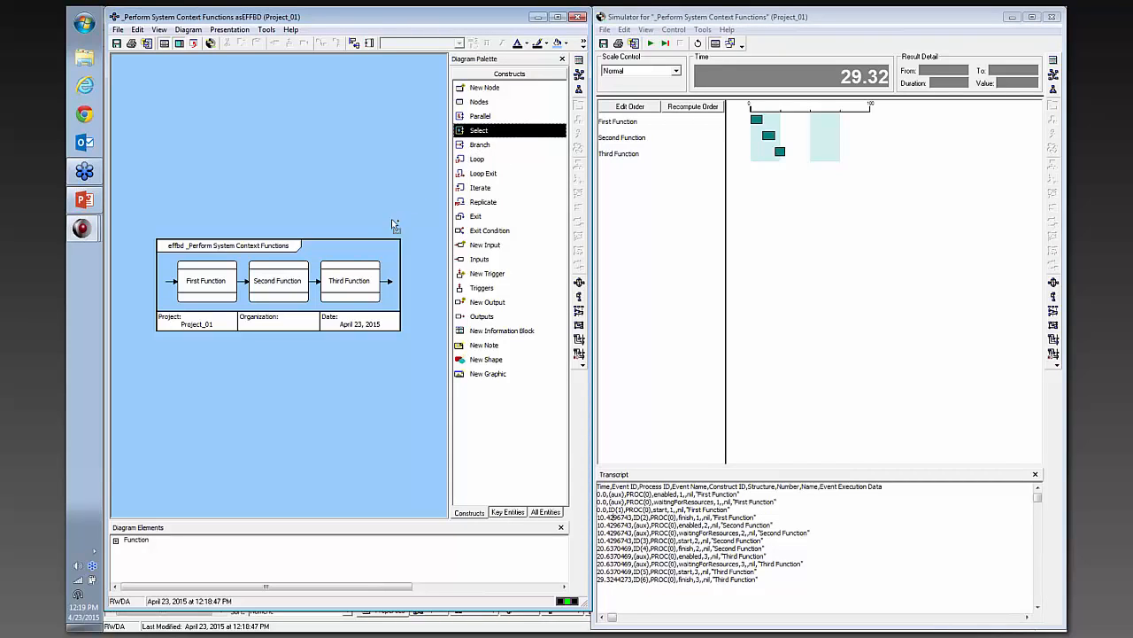
pyautogui.click(387, 282)
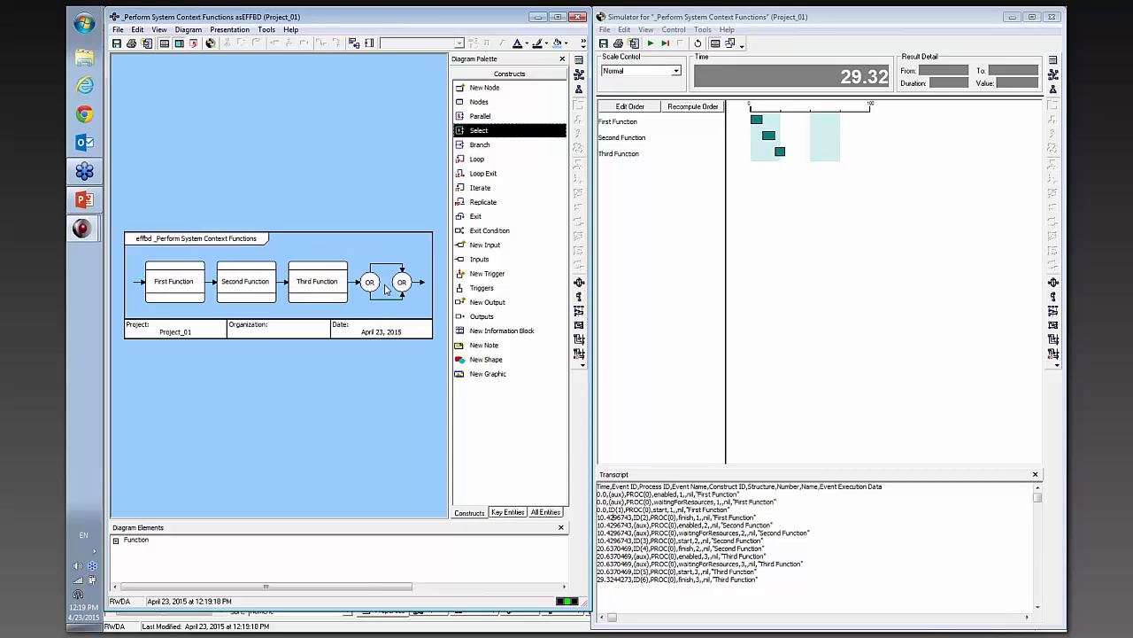
# Cut First Function from the main sequence and paste it onto the upper branch of the OR construct
pyautogui.click(168, 297)
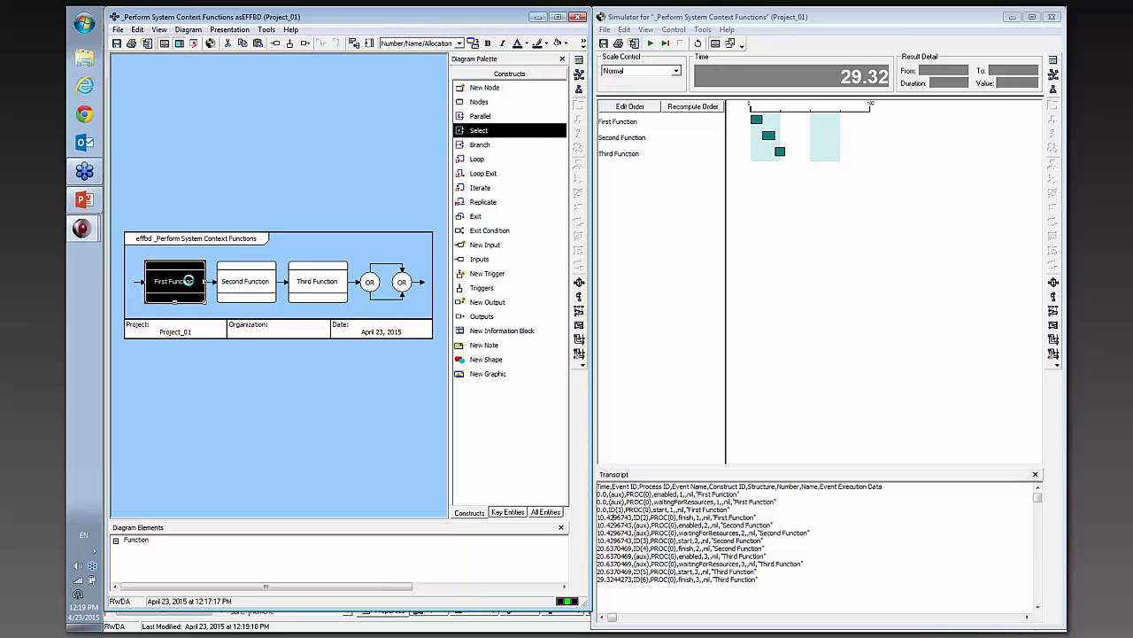
pyautogui.press('Delete')
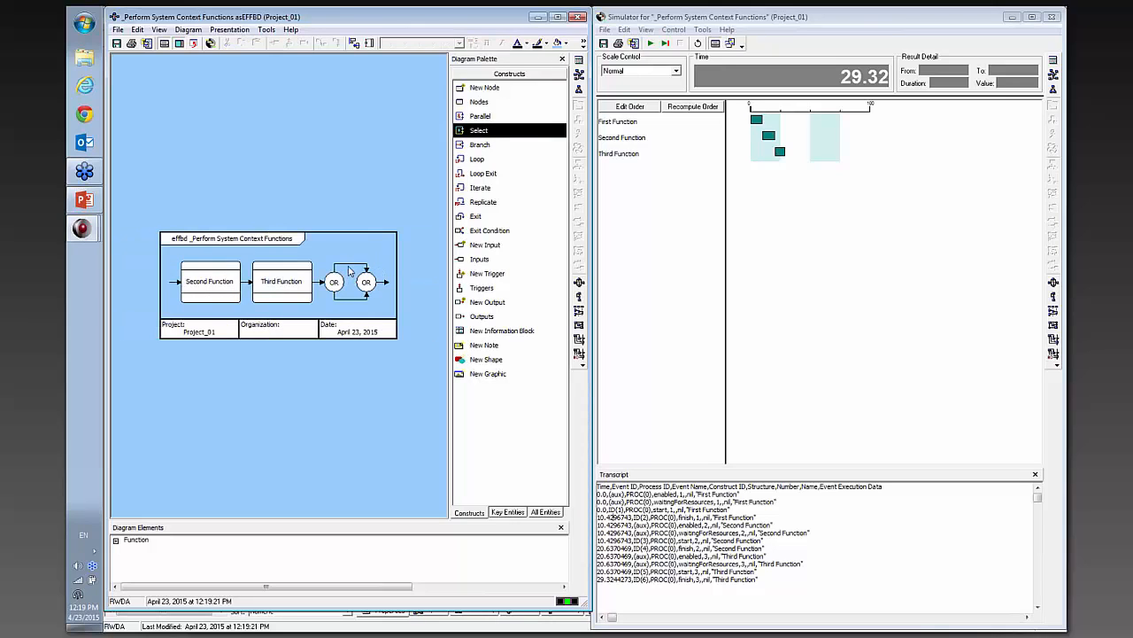
pyautogui.click(351, 265)
pyautogui.hotkey('ctrl', 'v')
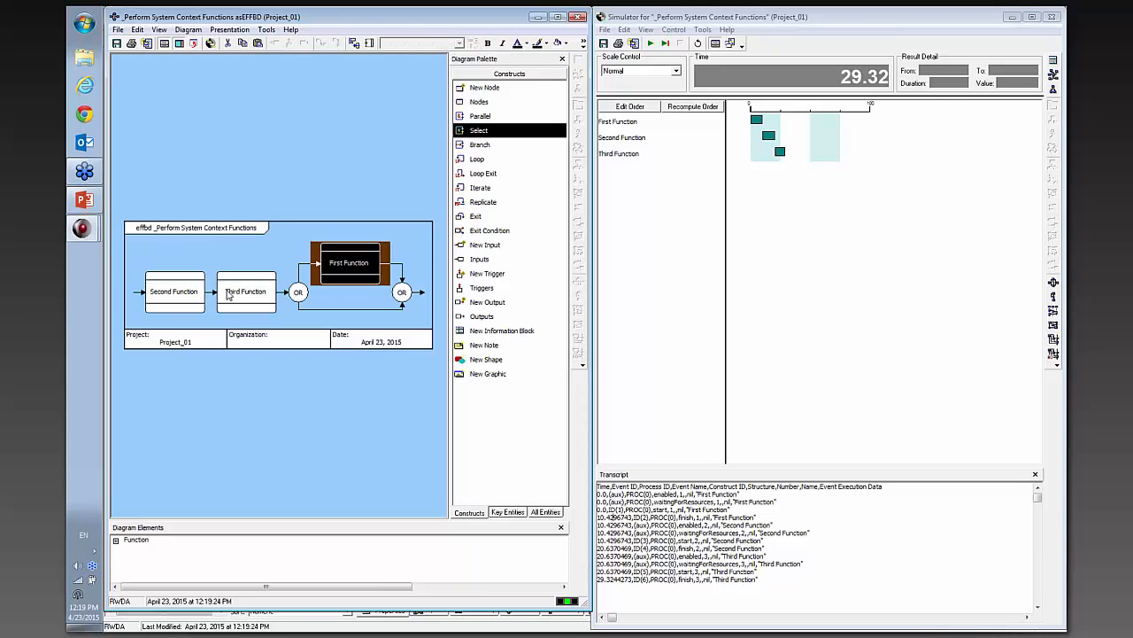
# Move Second Function from the main sequence onto the lower OR branch and remove Third Function from the diagram
pyautogui.click(228, 292)
pyautogui.click(189, 292)
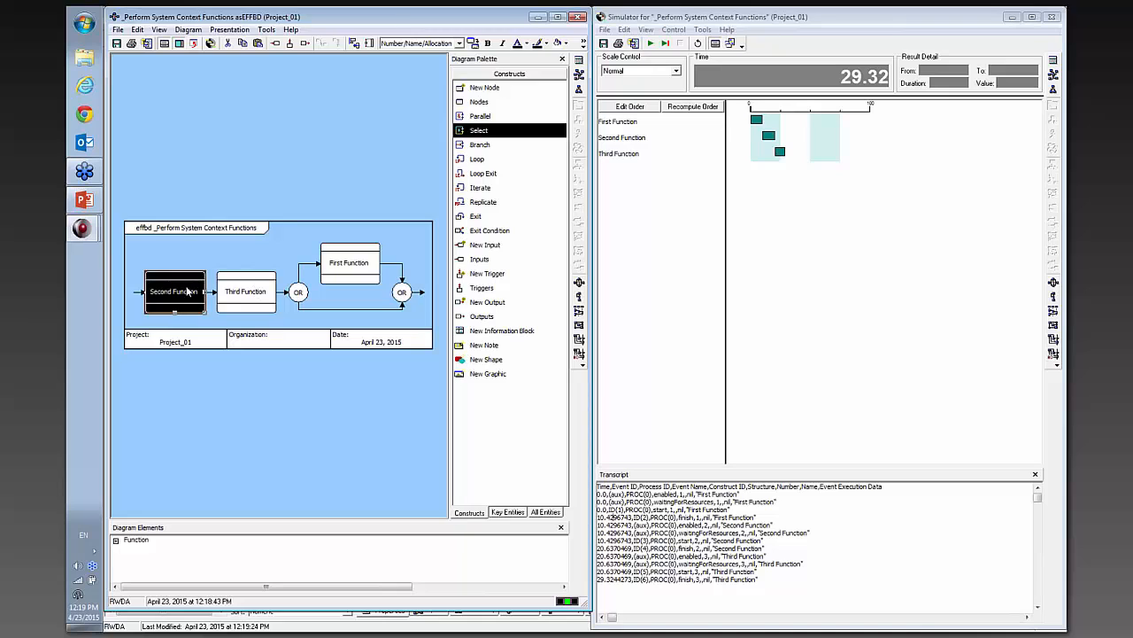
pyautogui.press('Delete')
pyautogui.click(334, 309)
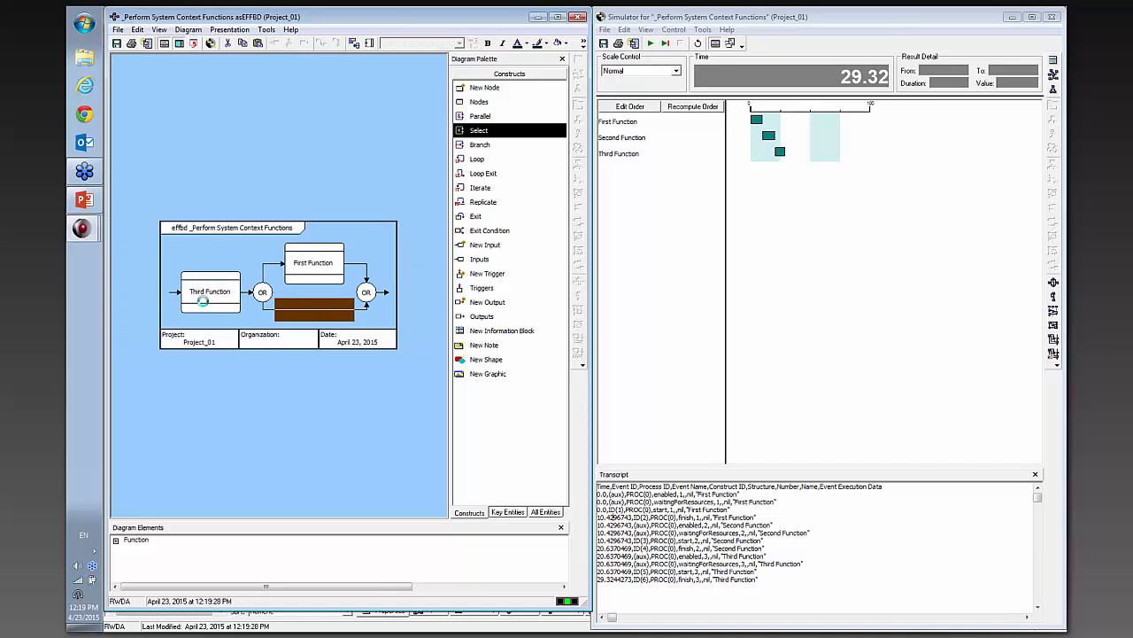
pyautogui.hotkey('ctrl', 'v')
pyautogui.click(210, 303)
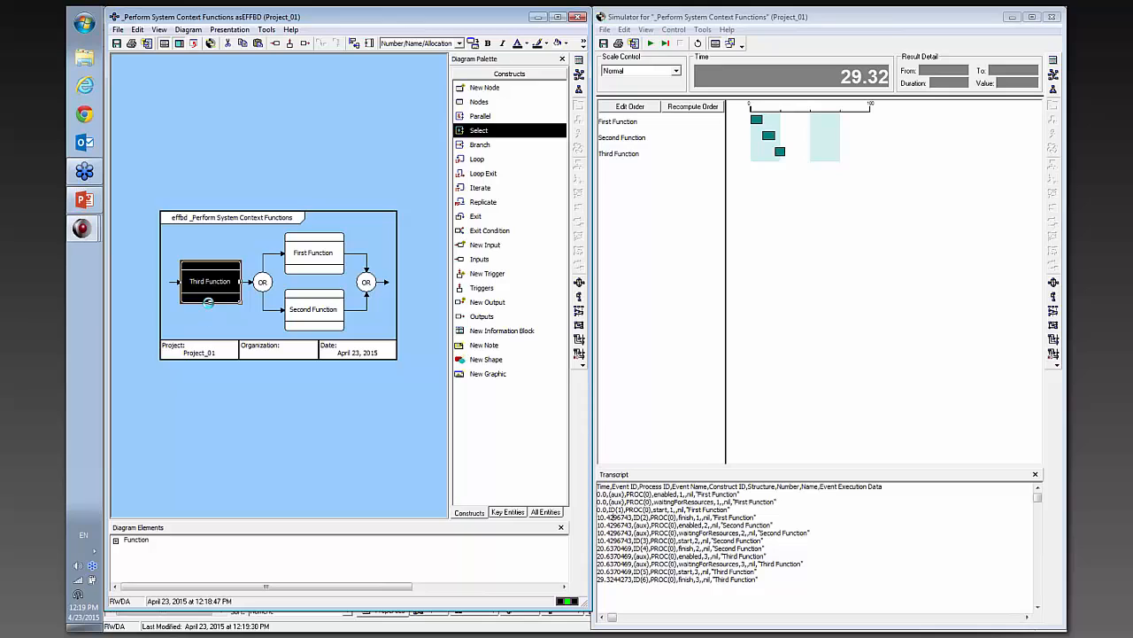
pyautogui.press('Delete')
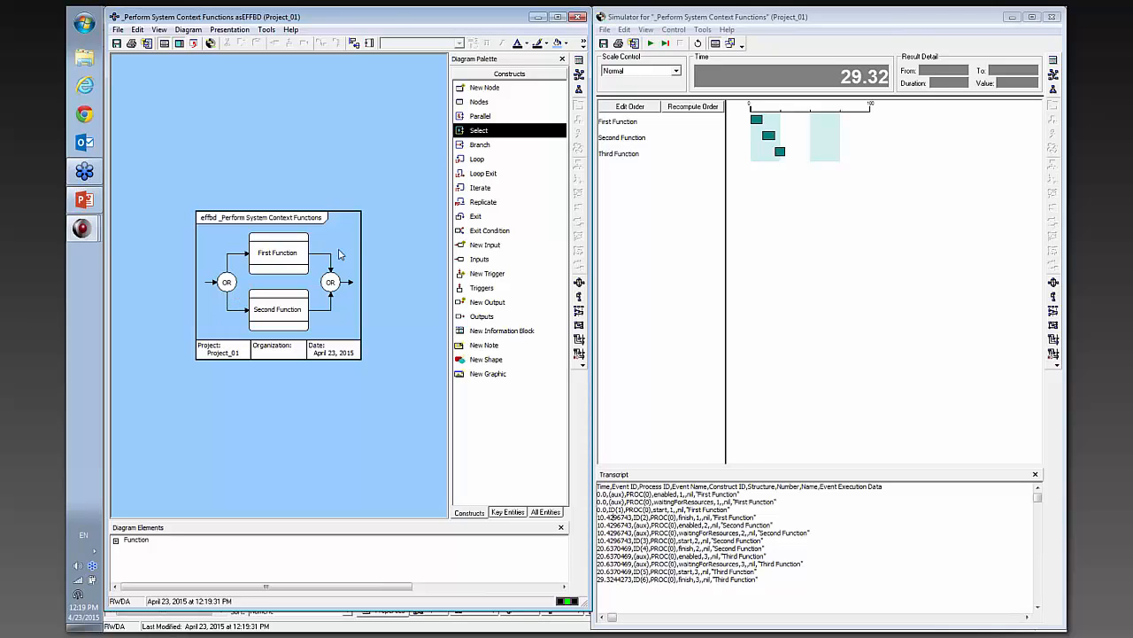
# Reset the simulator and run the simulation of the OR construct with First Function and Second Function branches
pyautogui.click(699, 45)
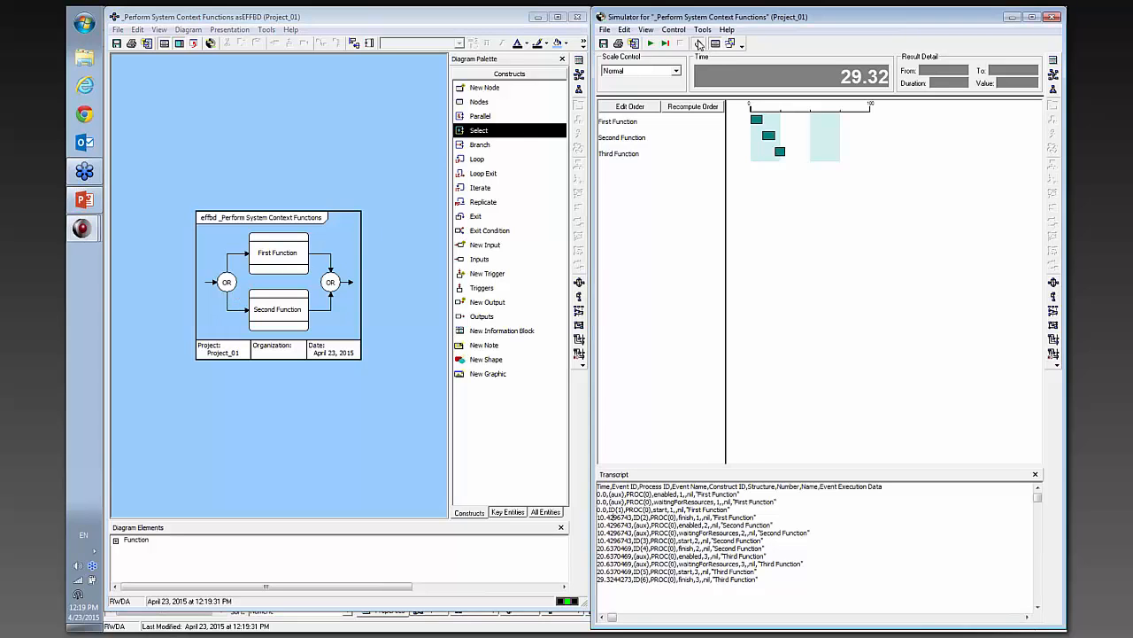
pyautogui.click(651, 43)
pyautogui.click(565, 346)
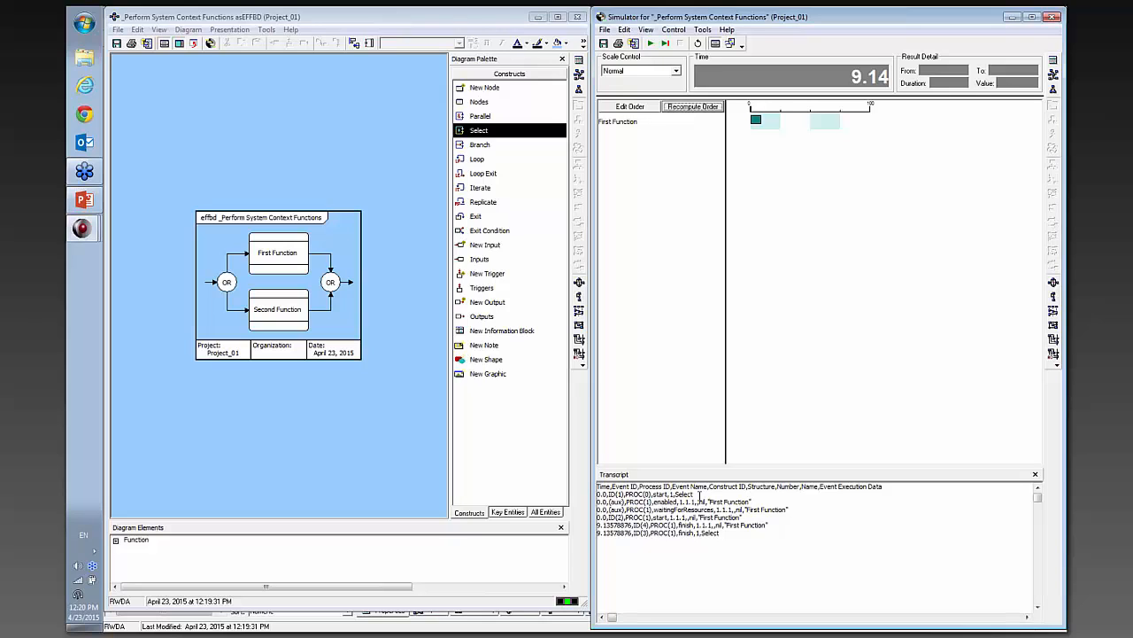
pyautogui.click(238, 312)
pyautogui.rightClick(235, 313)
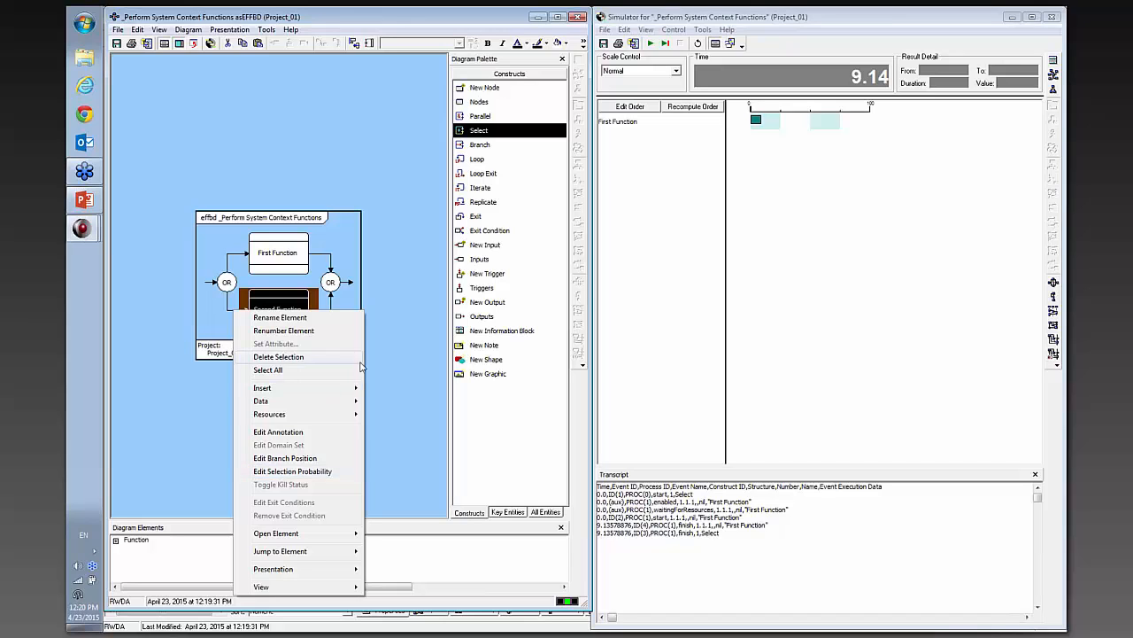
pyautogui.click(409, 386)
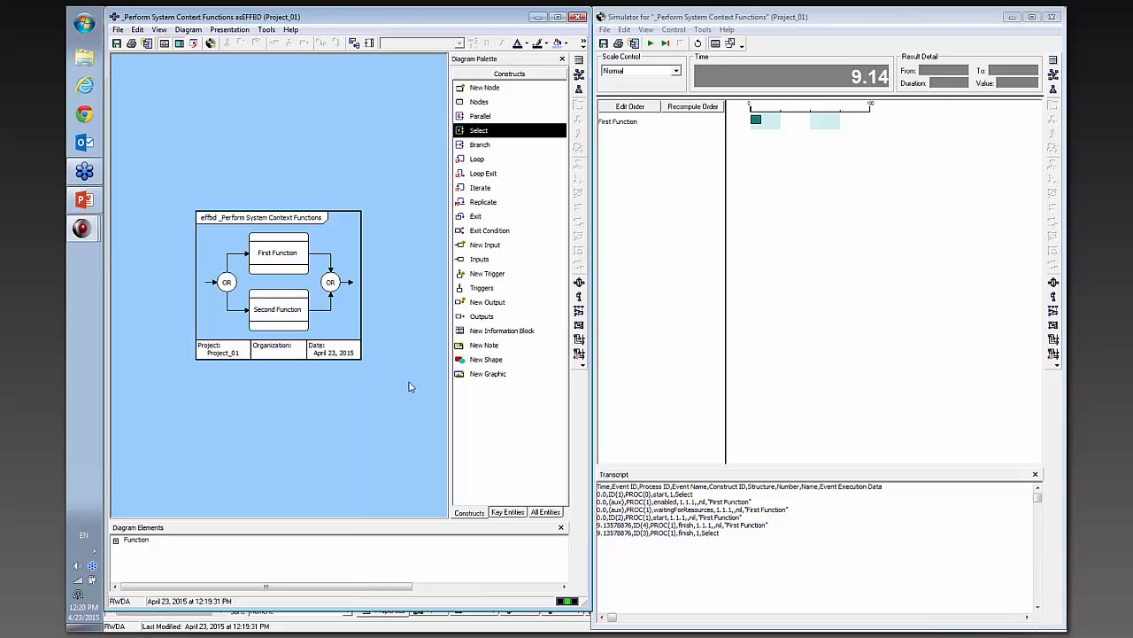
# Insert a Parallel construct after the OR construct and move First Function onto its upper branch
pyautogui.click(458, 119)
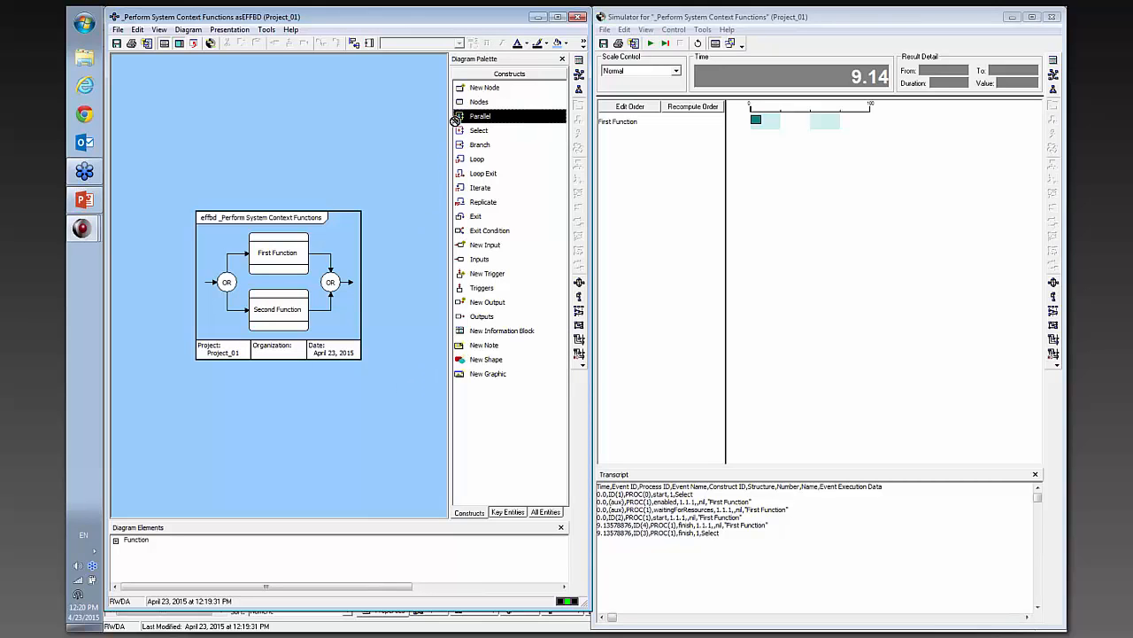
pyautogui.click(291, 263)
pyautogui.click(269, 262)
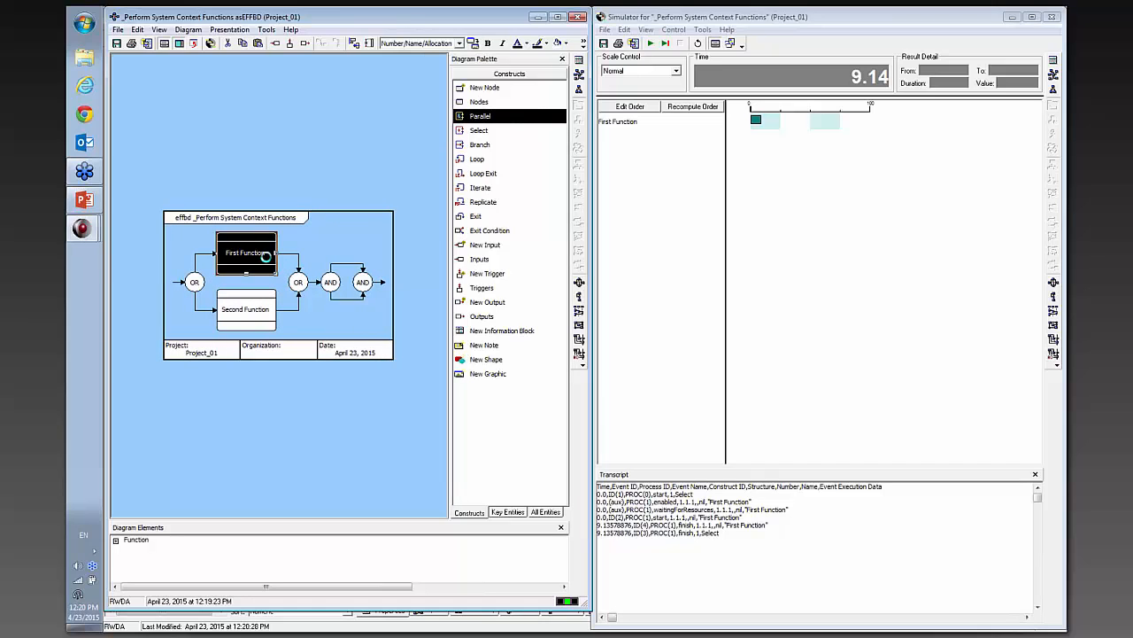
pyautogui.hotkey('ctrl', 'x')
pyautogui.click(346, 257)
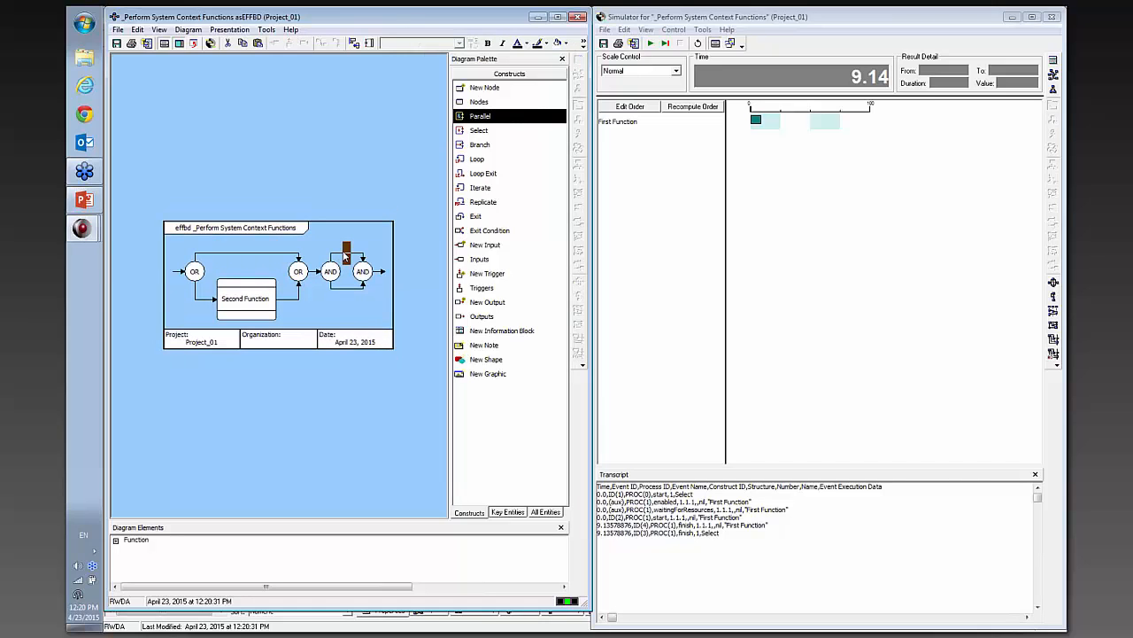
# Move Second Function onto the lower AND branch and delete the empty OR construct
pyautogui.click(238, 308)
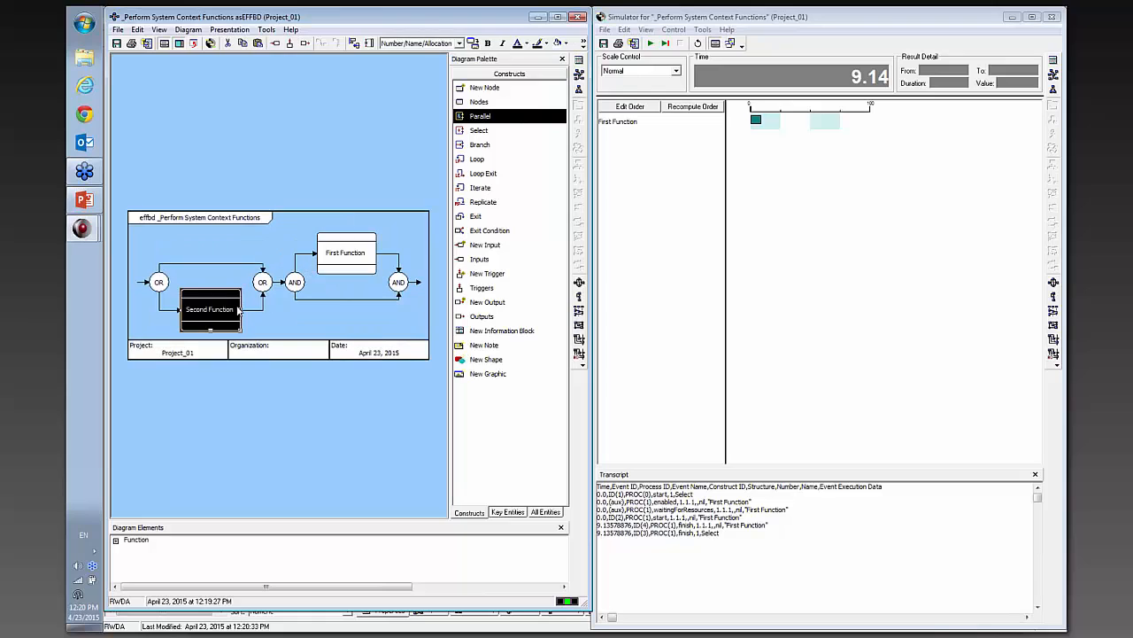
pyautogui.press('Delete')
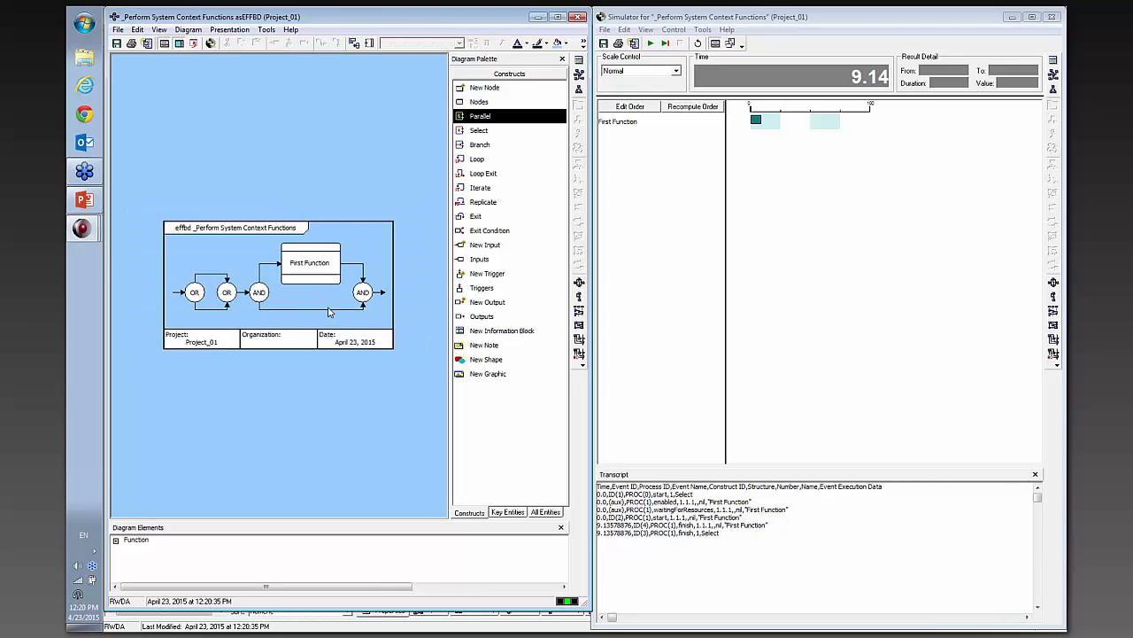
pyautogui.hotkey('ctrl', 'v')
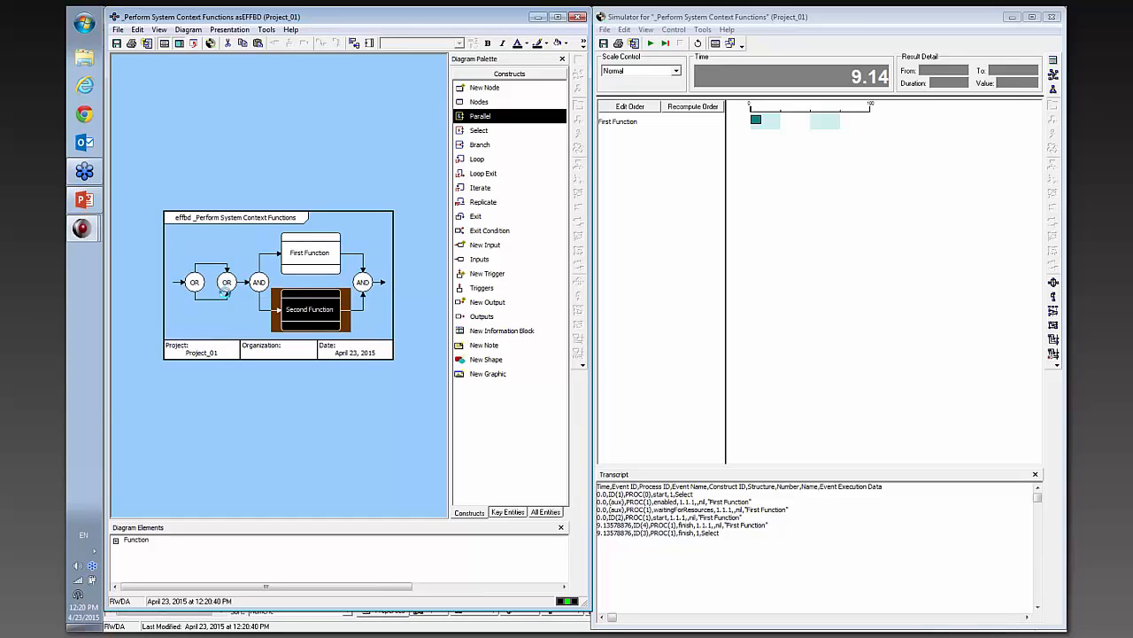
pyautogui.click(227, 286)
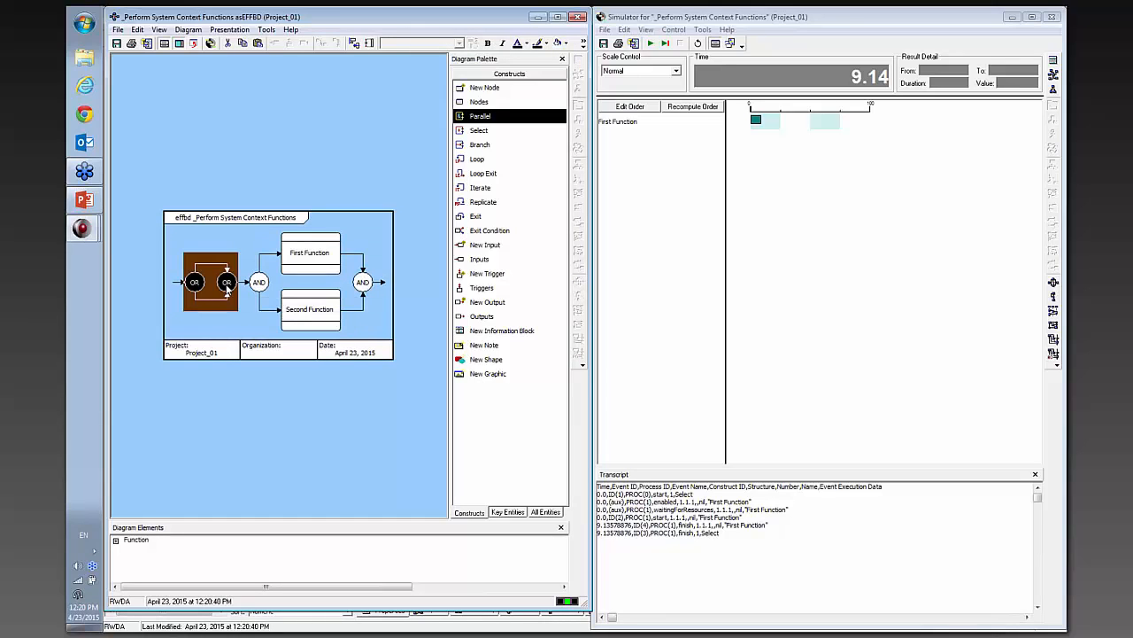
pyautogui.press('Delete')
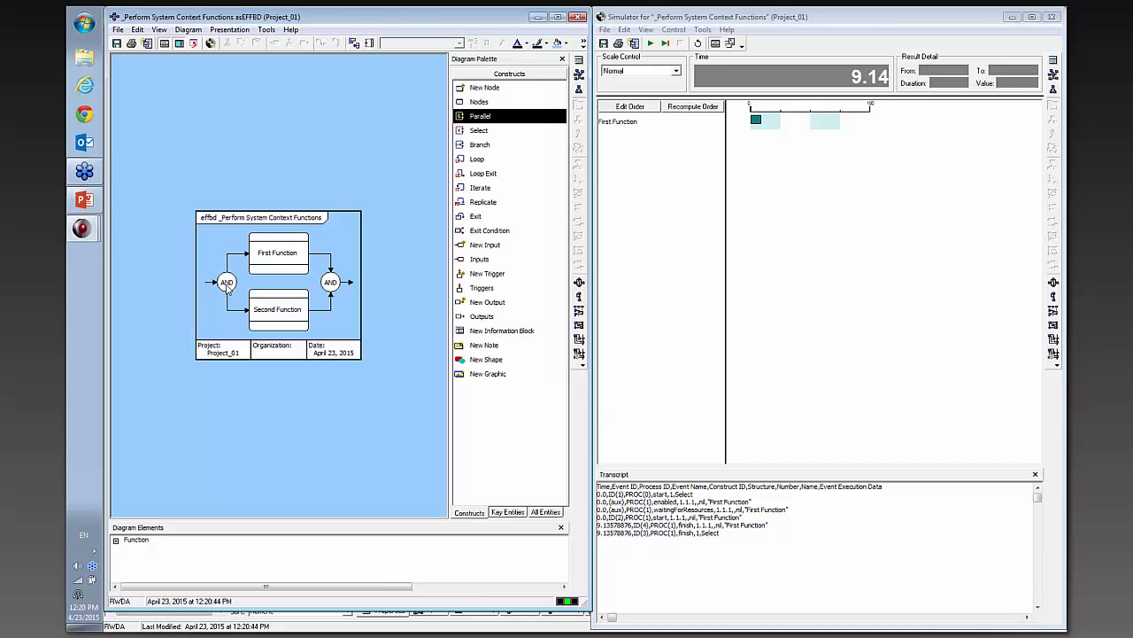
# Reset the simulator and run the simulation of First Function and Second Function in parallel
pyautogui.click(698, 45)
pyautogui.click(666, 44)
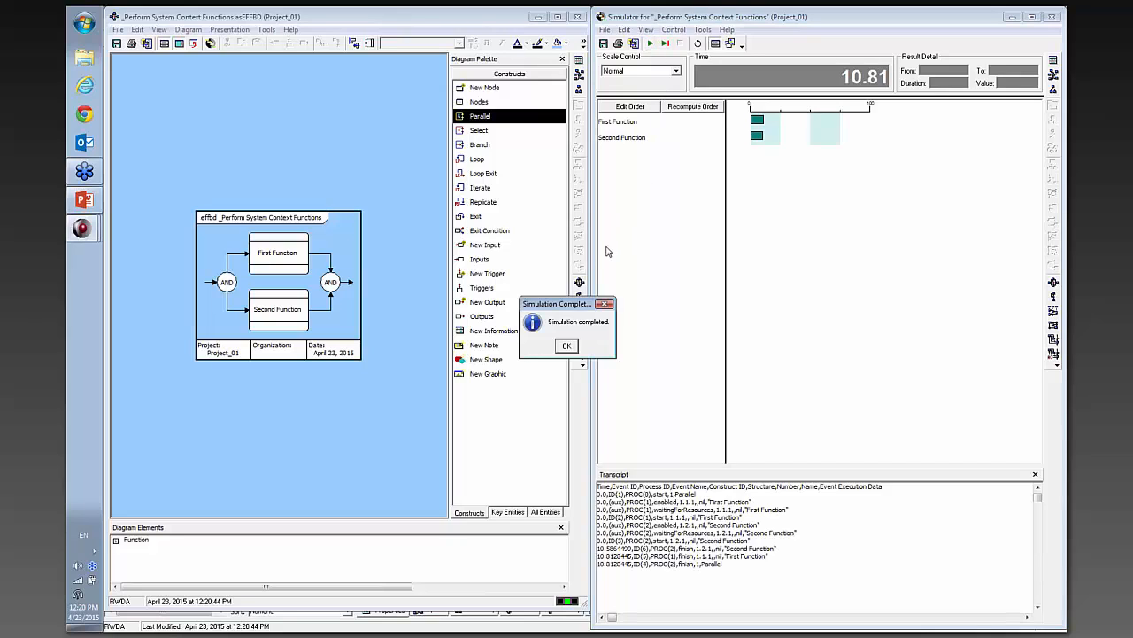
pyautogui.click(565, 347)
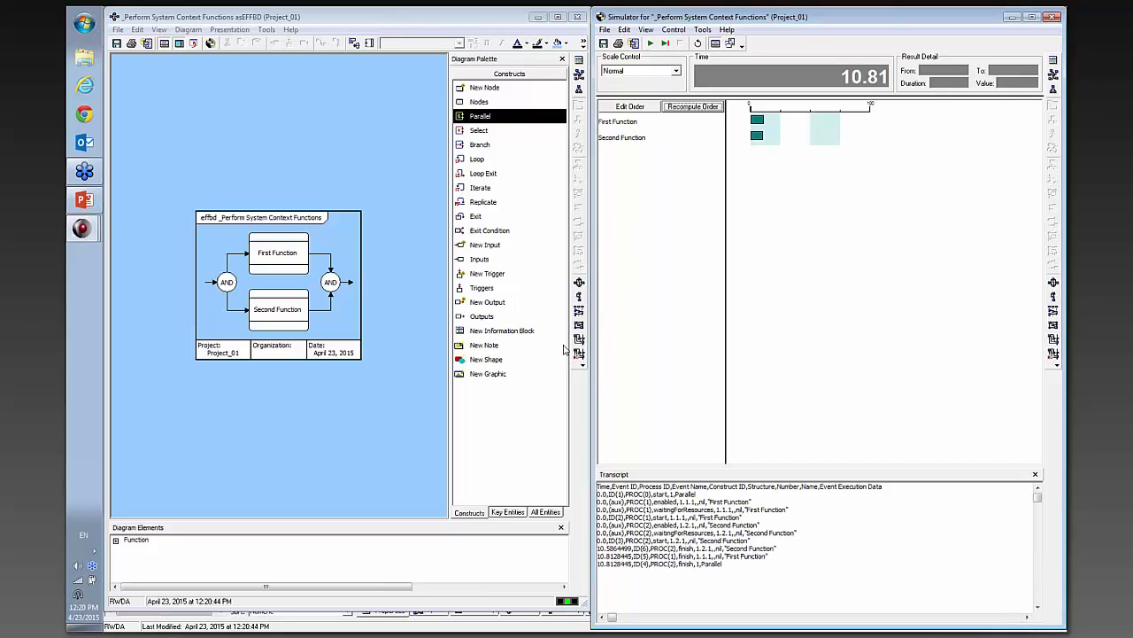
pyautogui.click(753, 136)
pyautogui.click(761, 124)
pyautogui.click(759, 123)
# Connect the existing Some Data item as output of First Function and input to Second Function
pyautogui.click(219, 229)
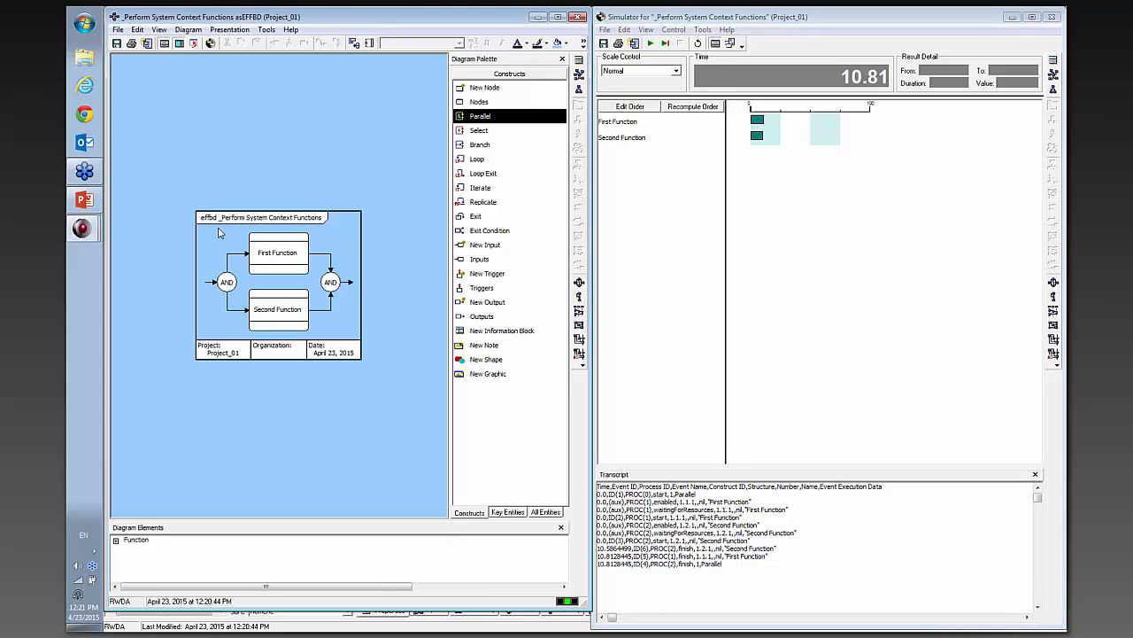
pyautogui.click(286, 270)
pyautogui.keyDown('shift'); pyautogui.click(285, 311); pyautogui.keyUp('shift')
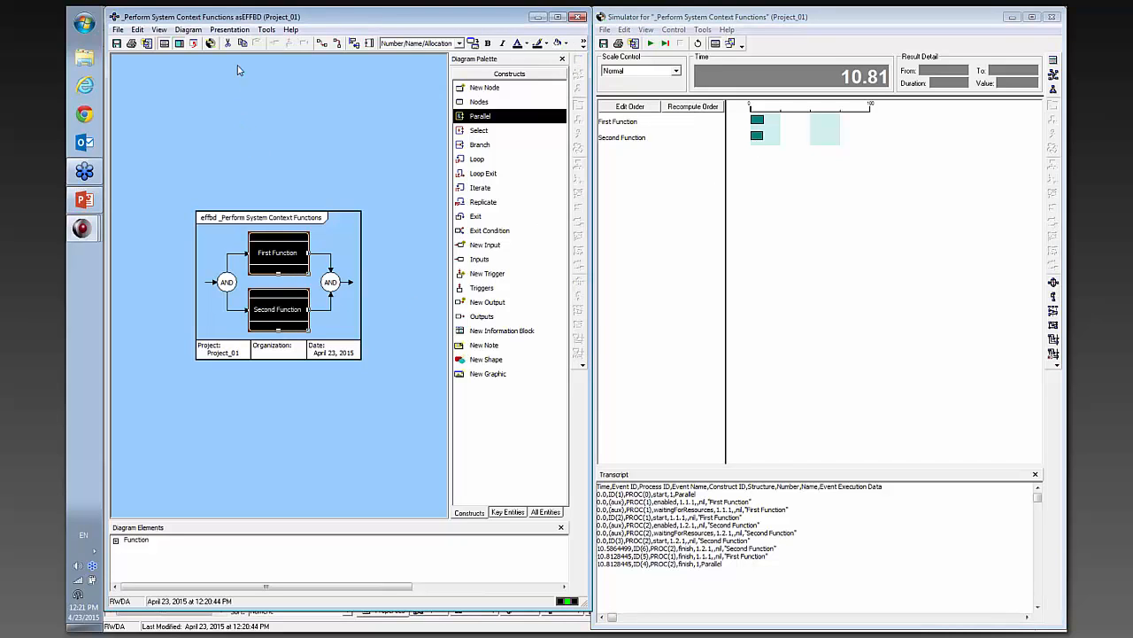
pyautogui.click(320, 44)
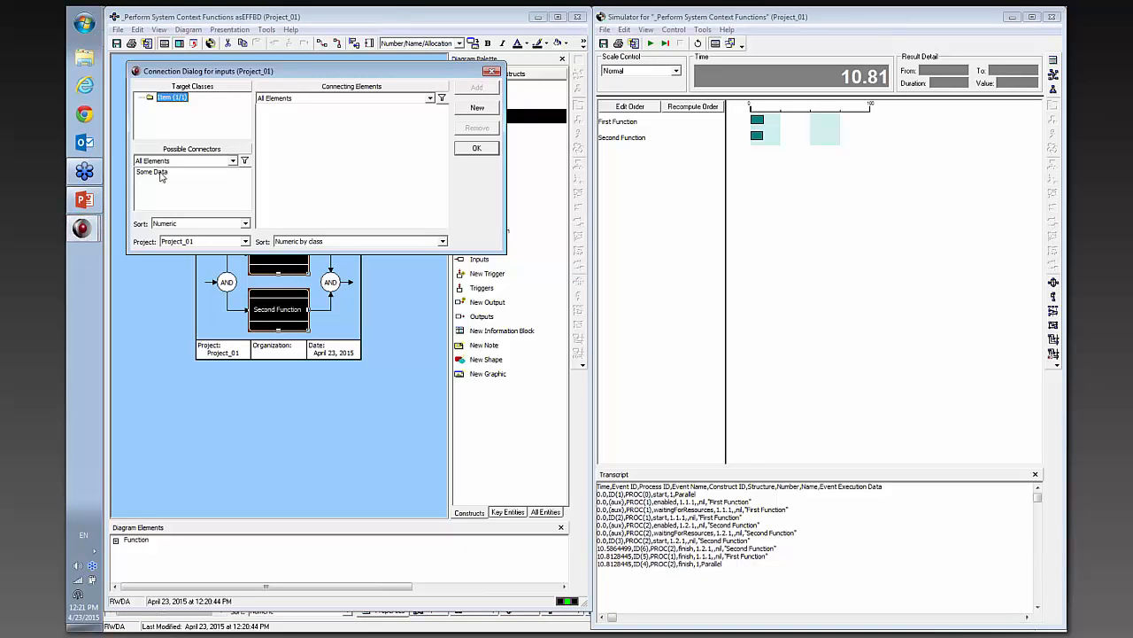
pyautogui.click(159, 172)
pyautogui.moveTo(160, 172); pyautogui.dragTo(330, 99)
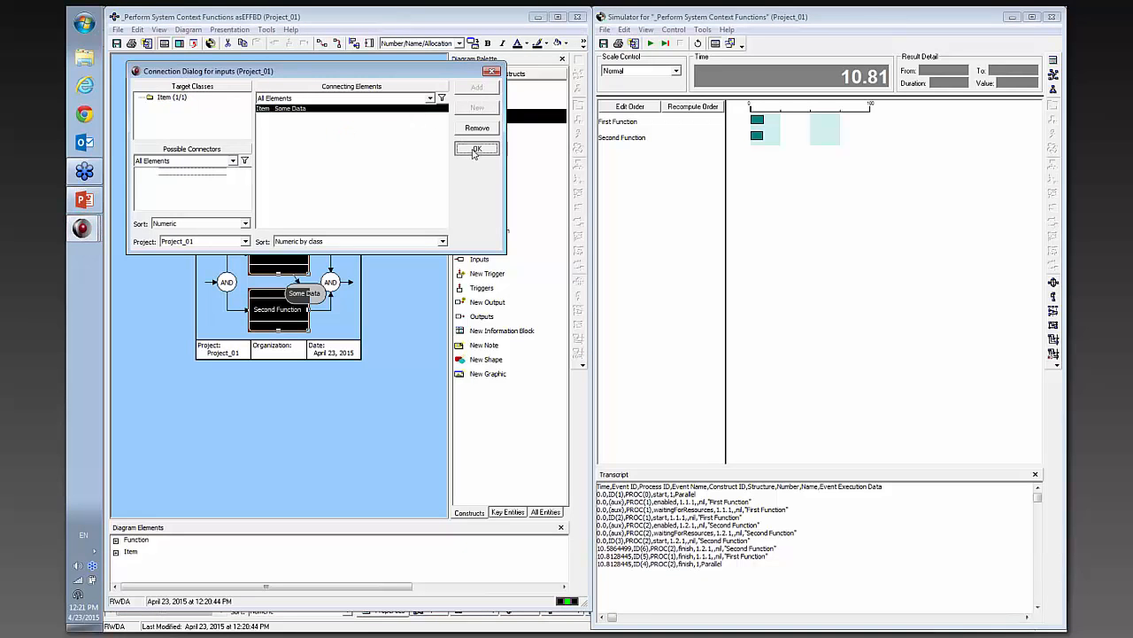
pyautogui.click(476, 148)
# Move Second Function lower on the diagram to separate it from the Some Data item
pyautogui.click(400, 358)
pyautogui.moveTo(239, 309); pyautogui.dragTo(240, 359)
pyautogui.click(260, 429)
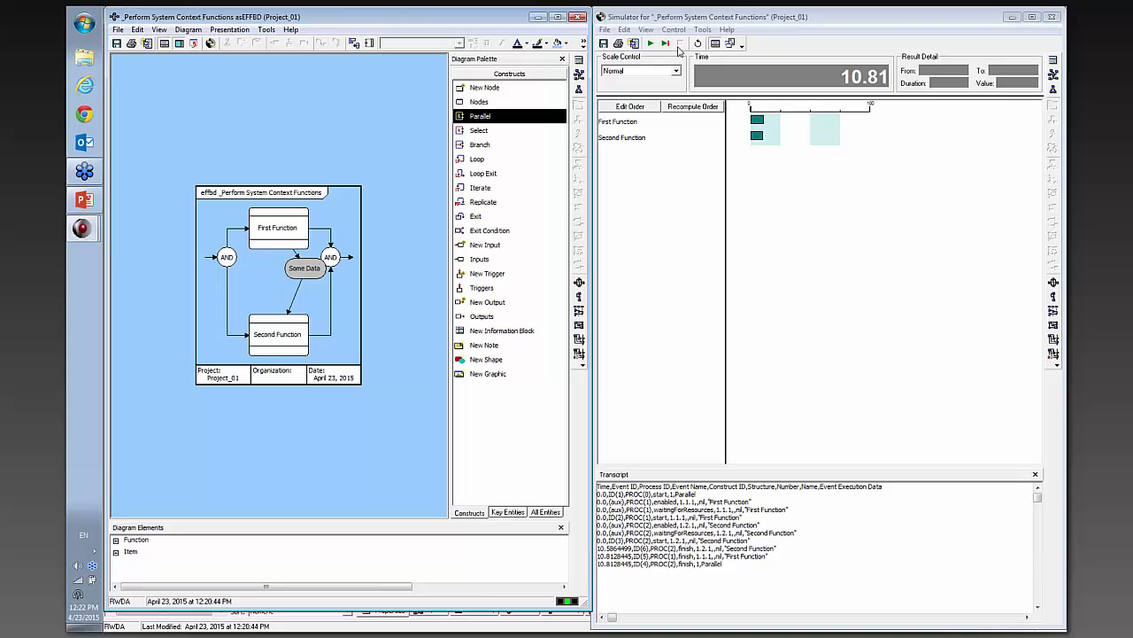
# Reset and run the simulation of the parallel functions with Some Data as an input
pyautogui.click(698, 43)
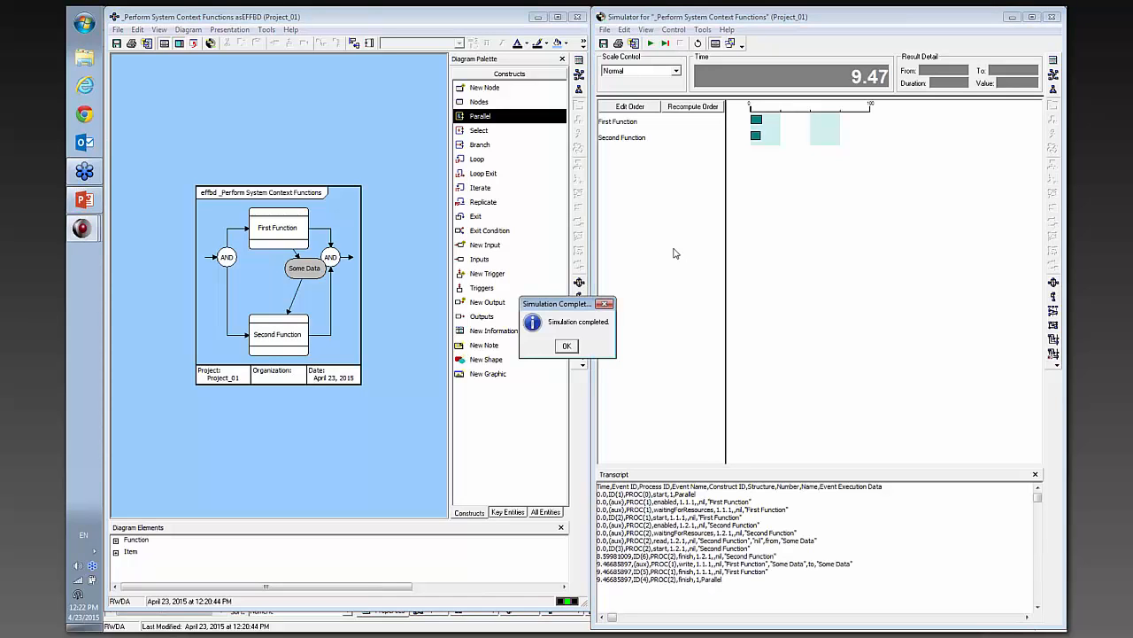
pyautogui.click(567, 345)
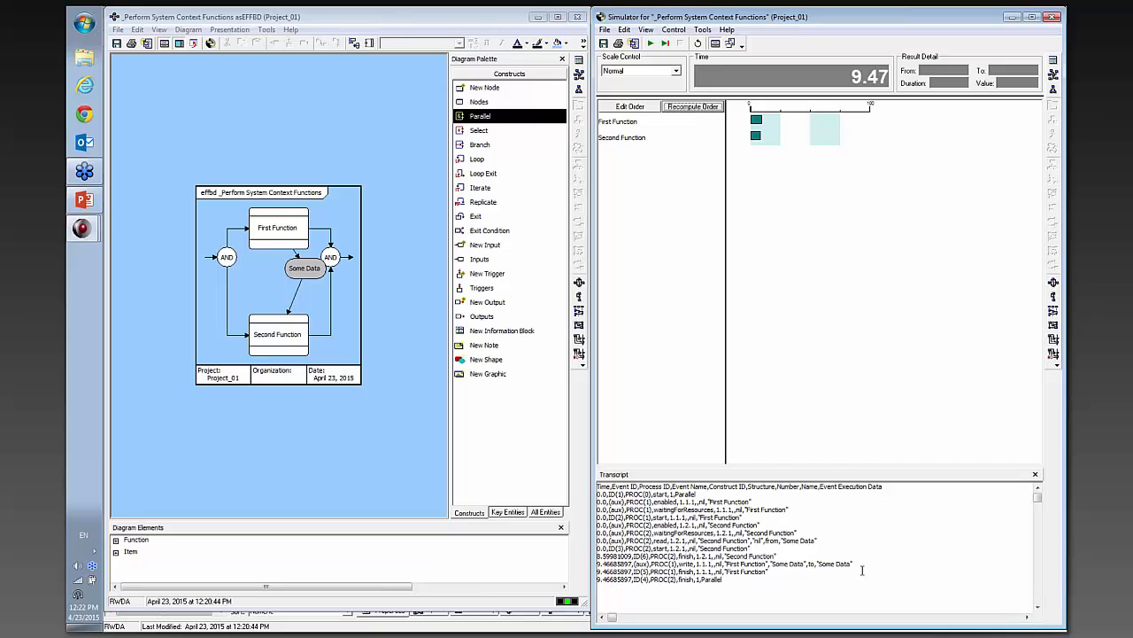
# Open the Some Data item's properties and remove its "input to" relationship with Second Function
pyautogui.click(298, 268)
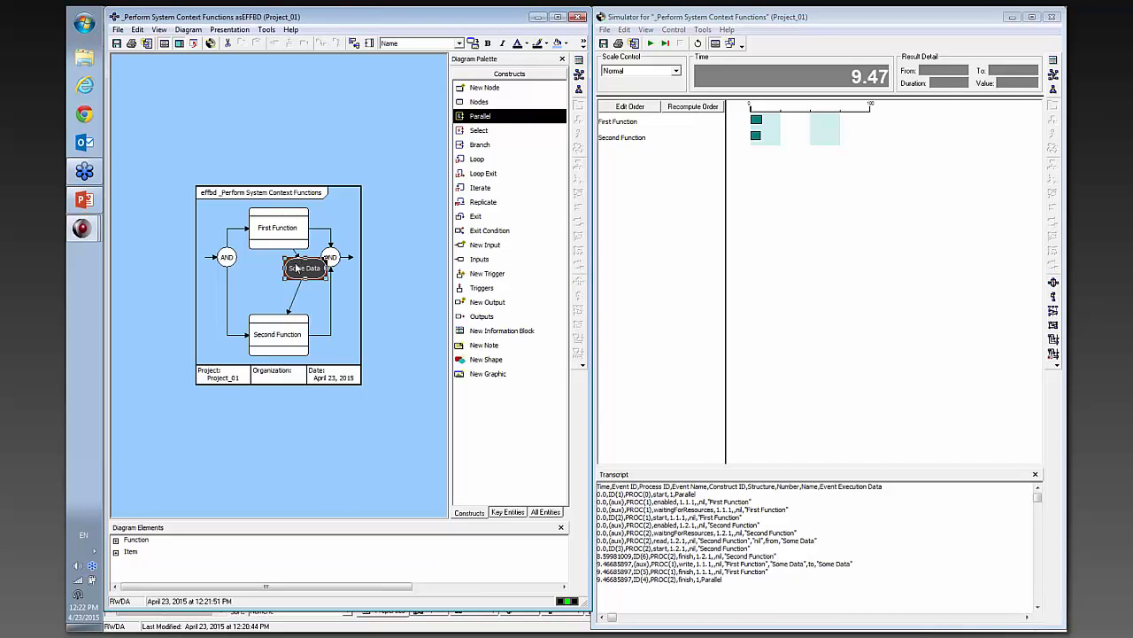
pyautogui.doubleClick(299, 267)
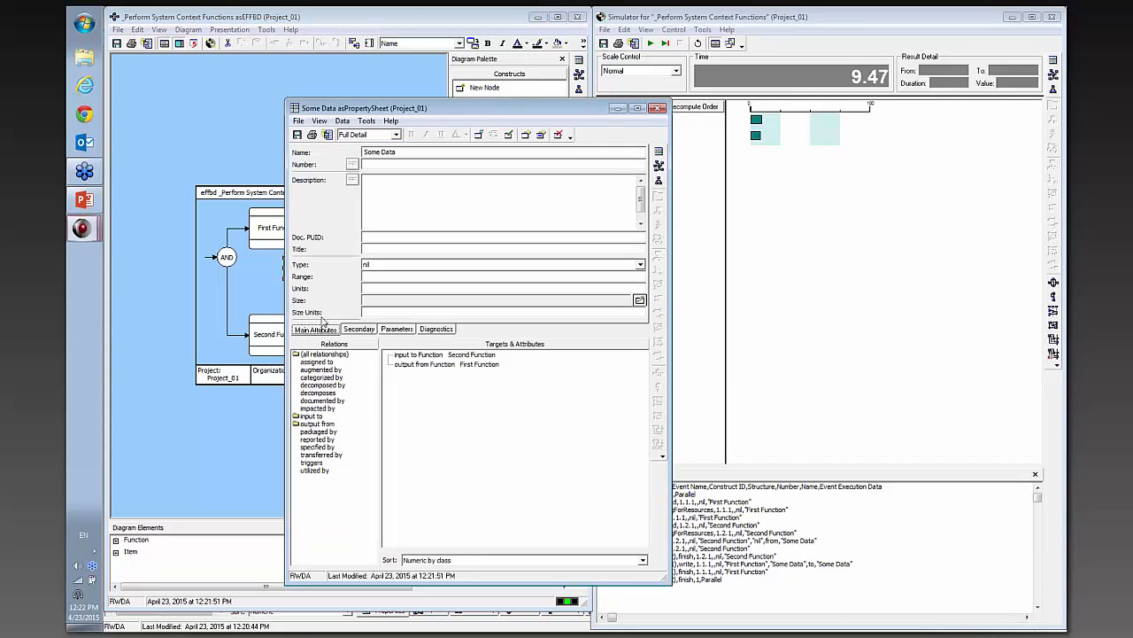
pyautogui.rightClick(405, 355)
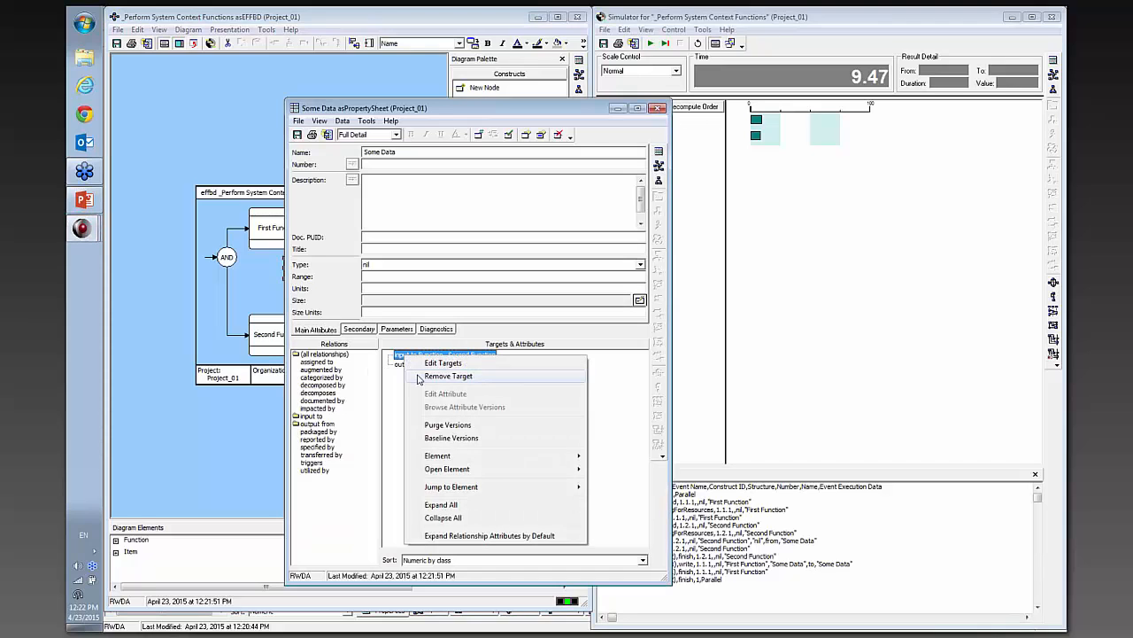
pyautogui.click(420, 376)
# Set Some Data to trigger Second Function from the 1st Set, and close the item's property sheet
pyautogui.click(312, 462)
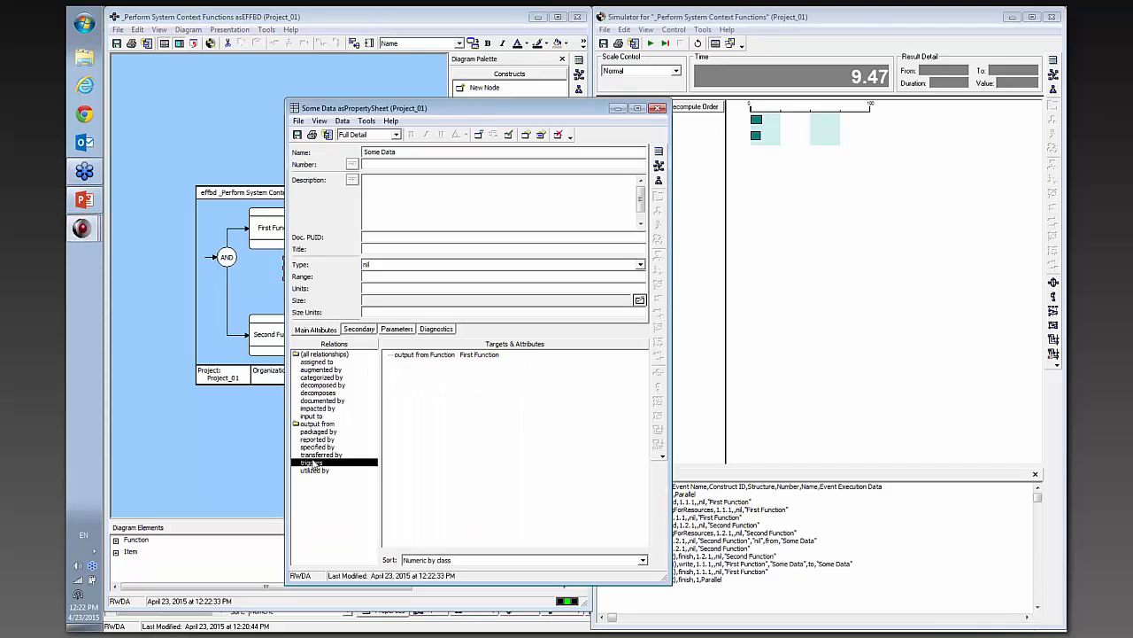
pyautogui.doubleClick(344, 463)
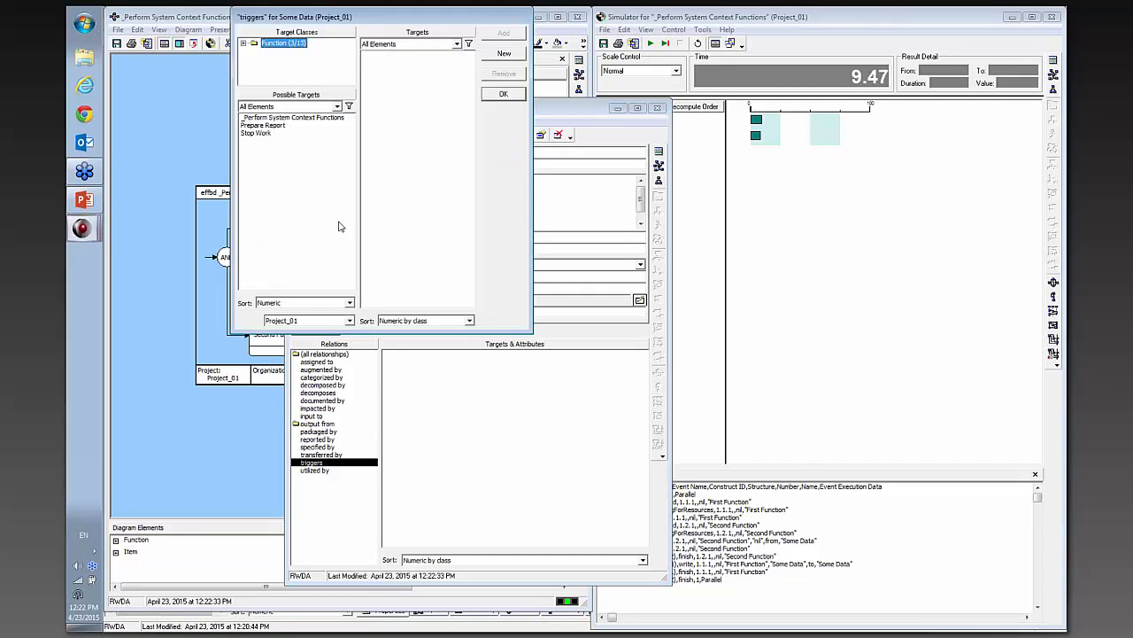
pyautogui.click(243, 42)
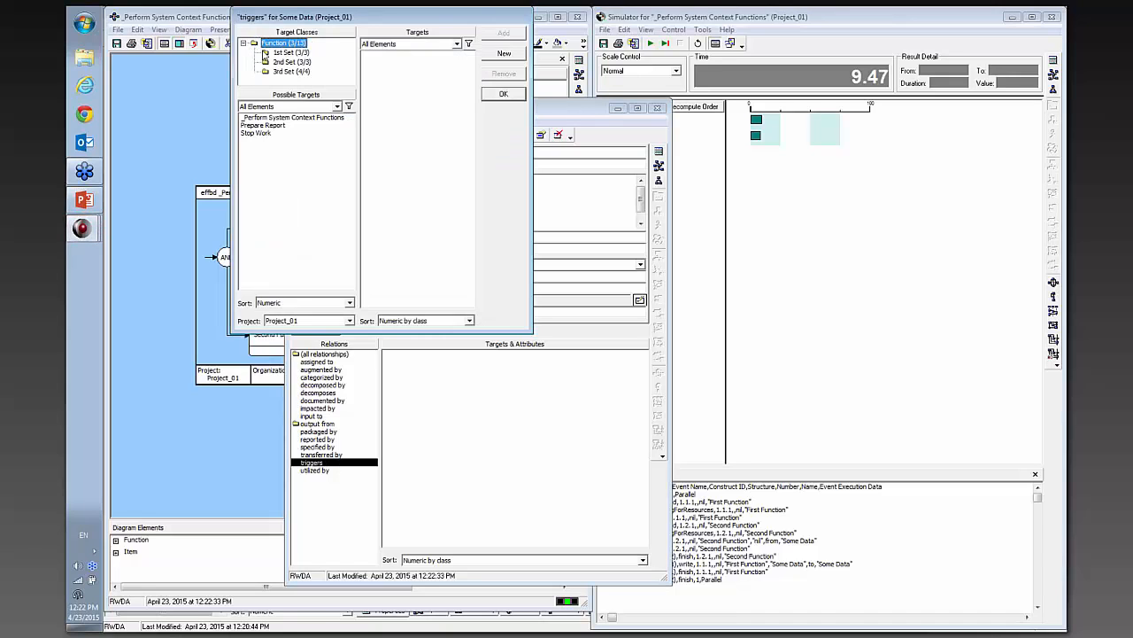
pyautogui.click(284, 52)
pyautogui.click(264, 125)
pyautogui.click(503, 33)
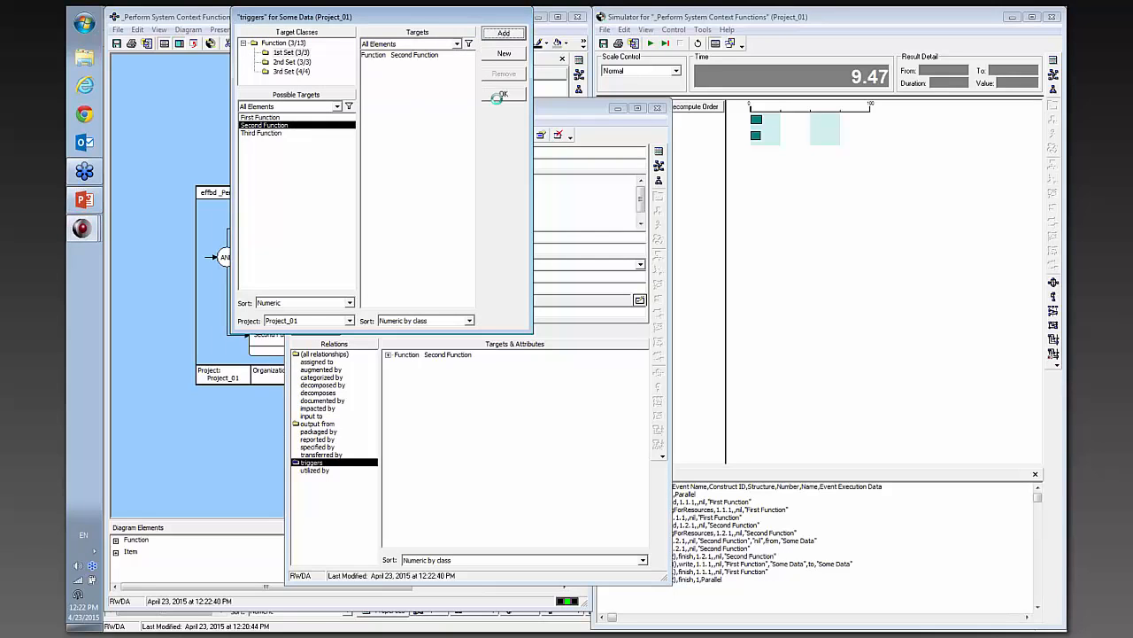
pyautogui.click(498, 93)
pyautogui.click(657, 107)
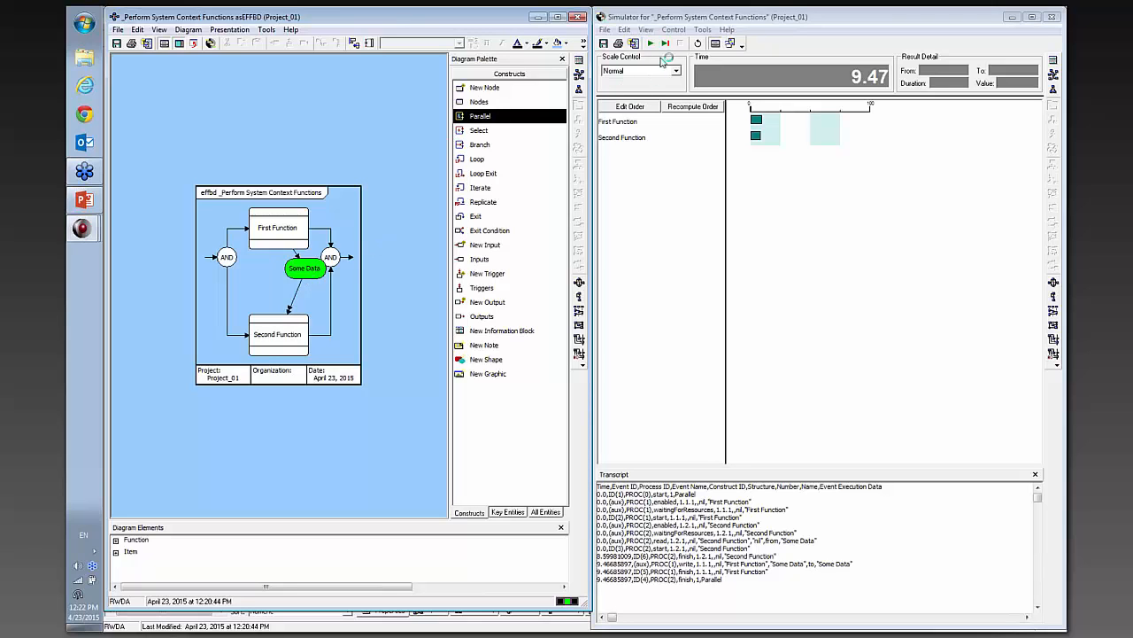
# Reset and run the simulation of the parallel functions with Some Data as a trigger
pyautogui.click(696, 43)
pyautogui.click(651, 43)
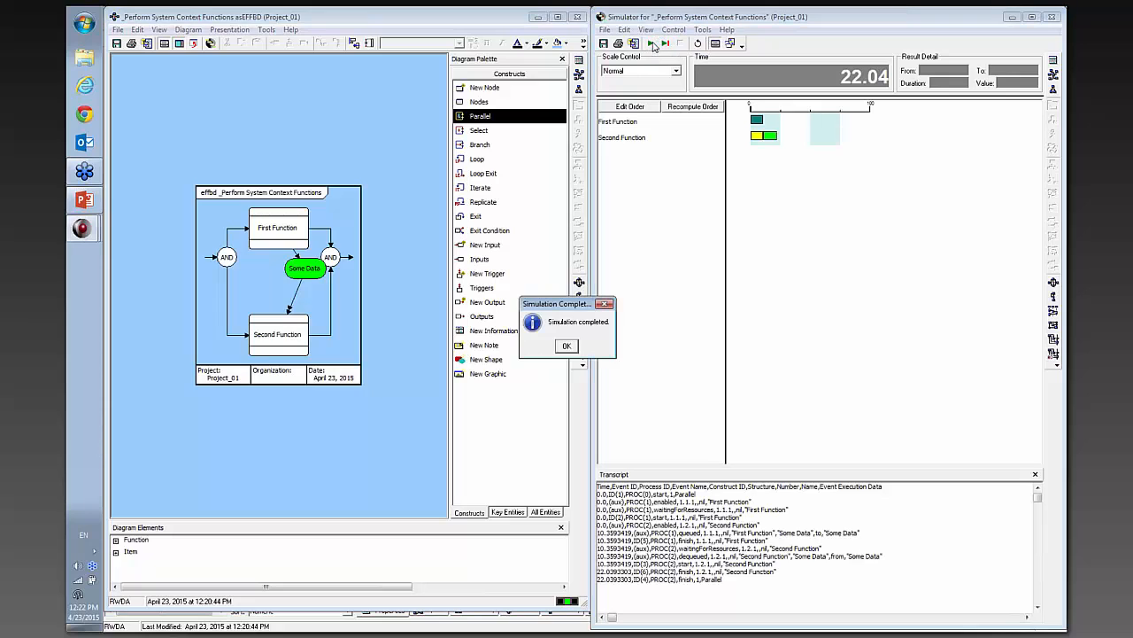
pyautogui.click(567, 345)
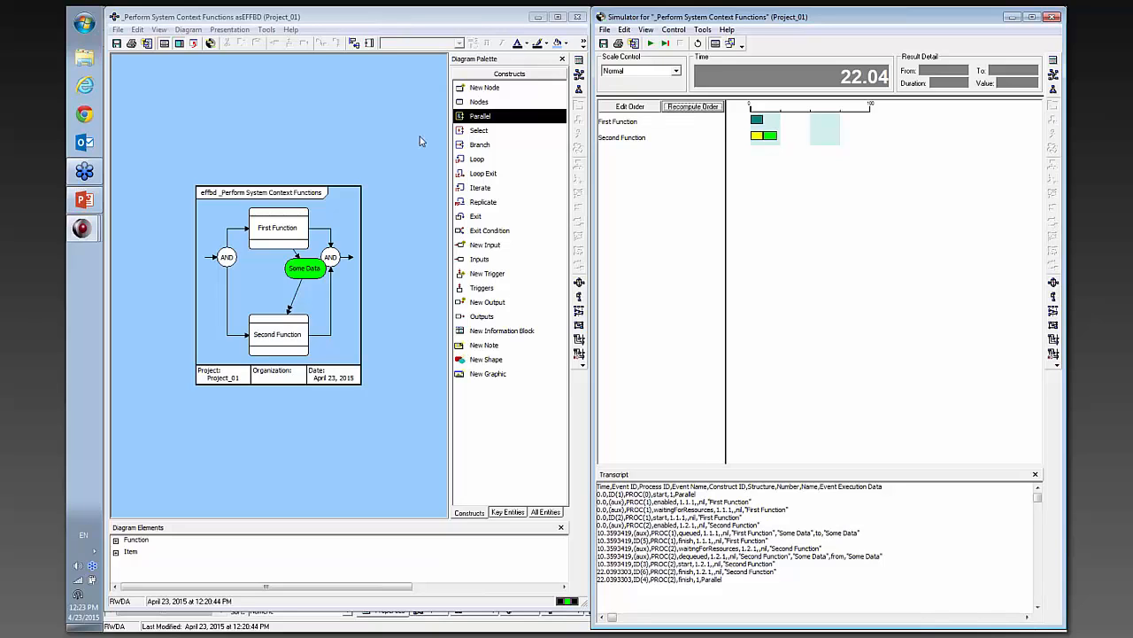
# Insert an Iterate construct after the parallel structure using The Iterate domain set, and move the whole AND structure inside it
pyautogui.click(479, 188)
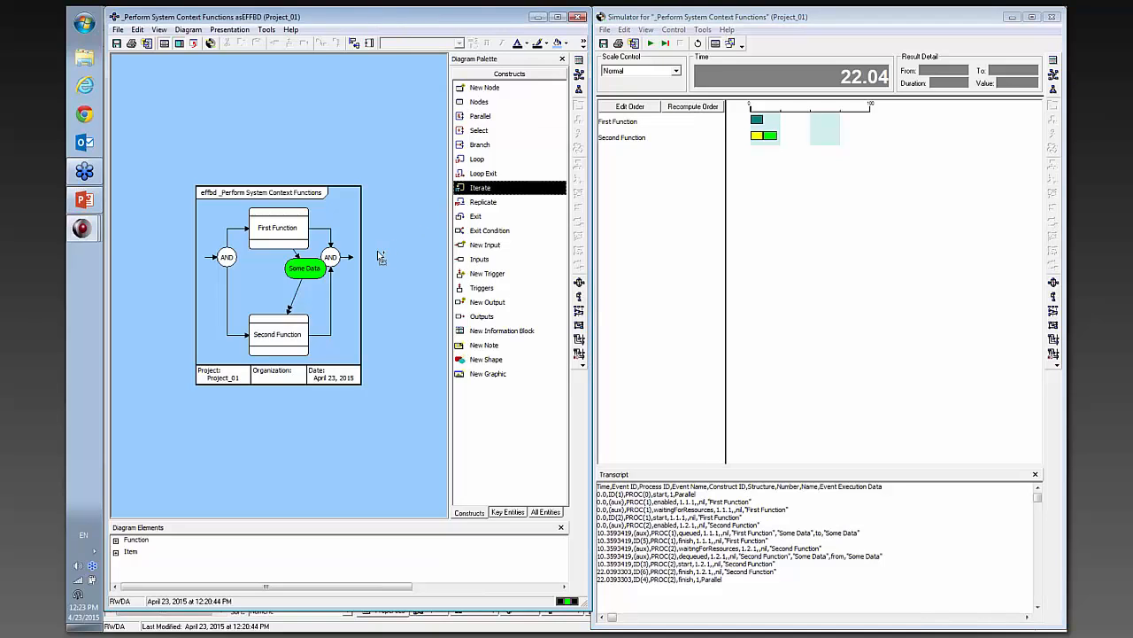
pyautogui.click(348, 255)
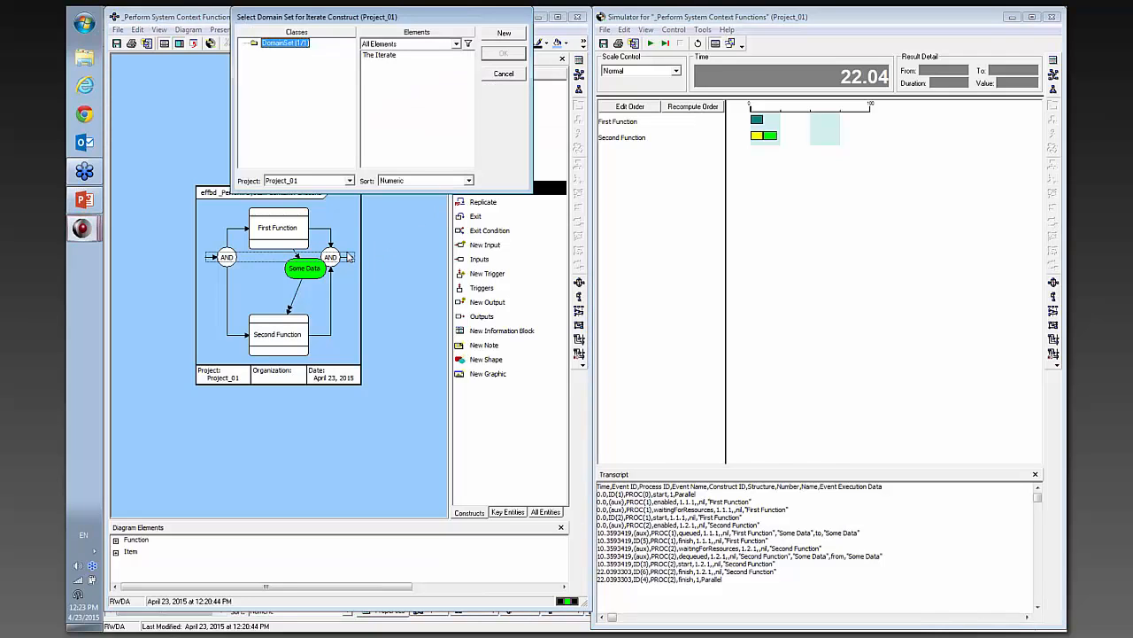
pyautogui.click(387, 56)
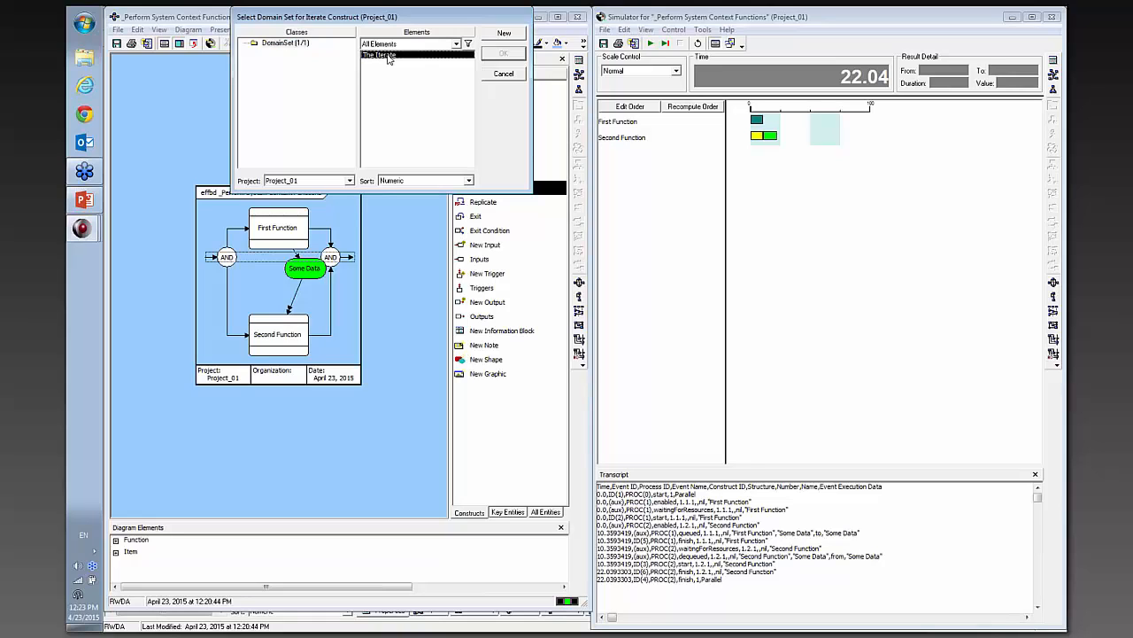
pyautogui.click(491, 53)
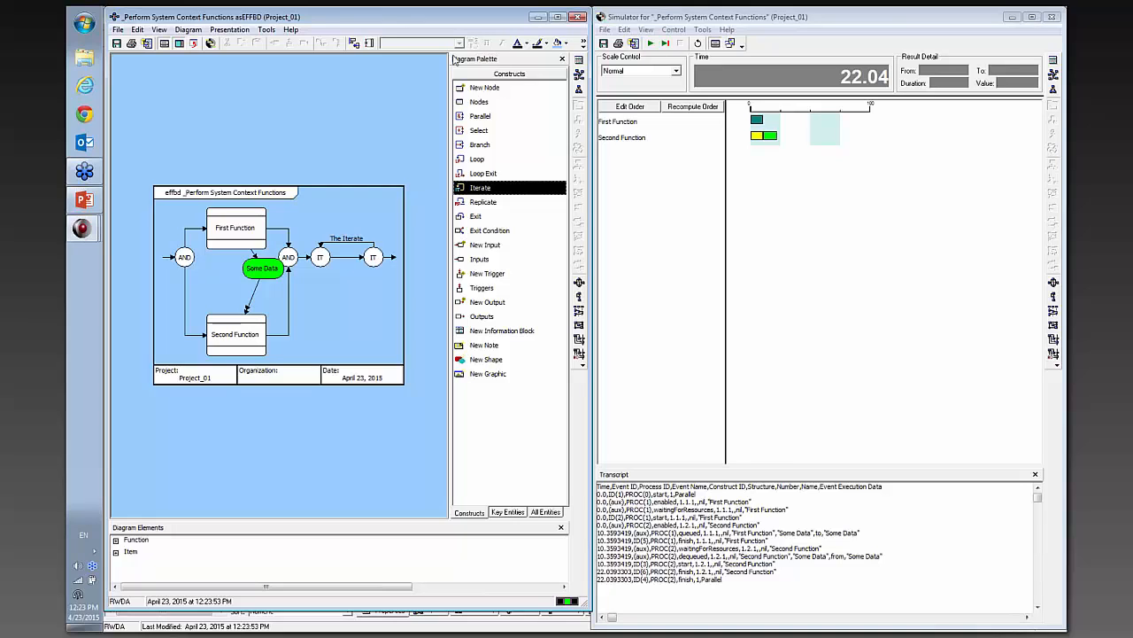
pyautogui.click(184, 259)
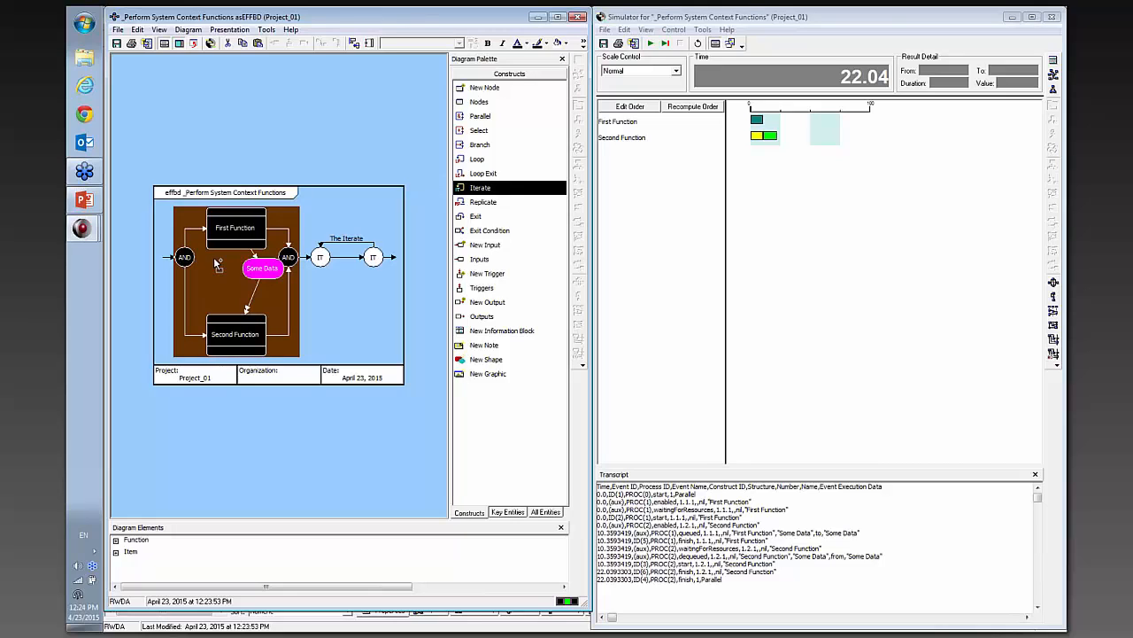
pyautogui.moveTo(216, 264); pyautogui.dragTo(349, 258)
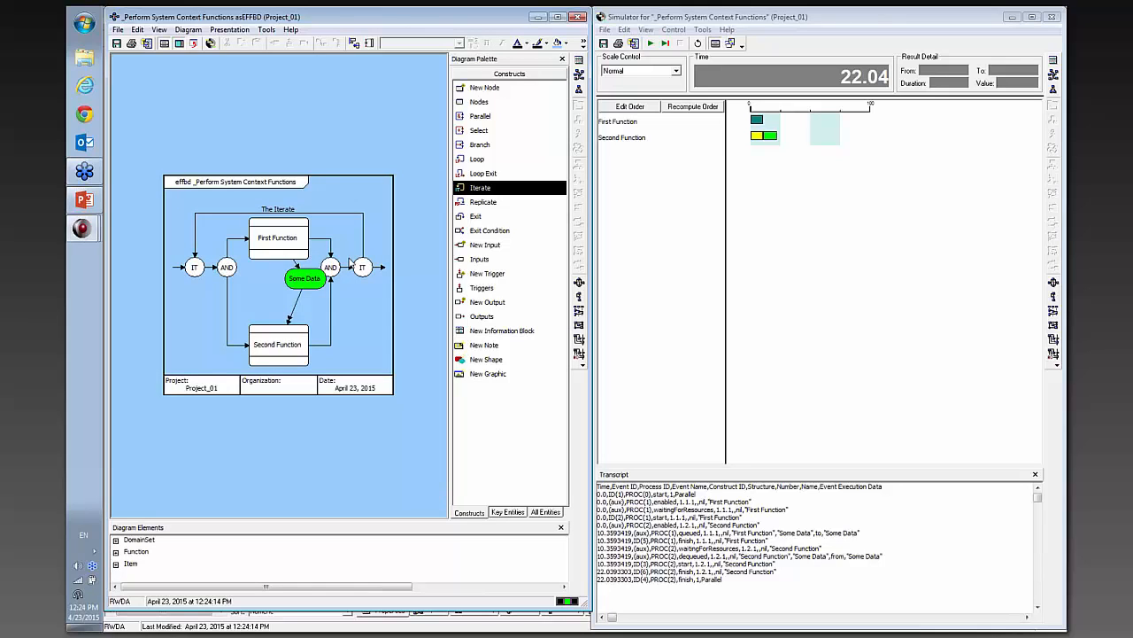
# Reset and run the simulation of the parallel functions inside the iterate construct
pyautogui.click(698, 43)
pyautogui.click(651, 43)
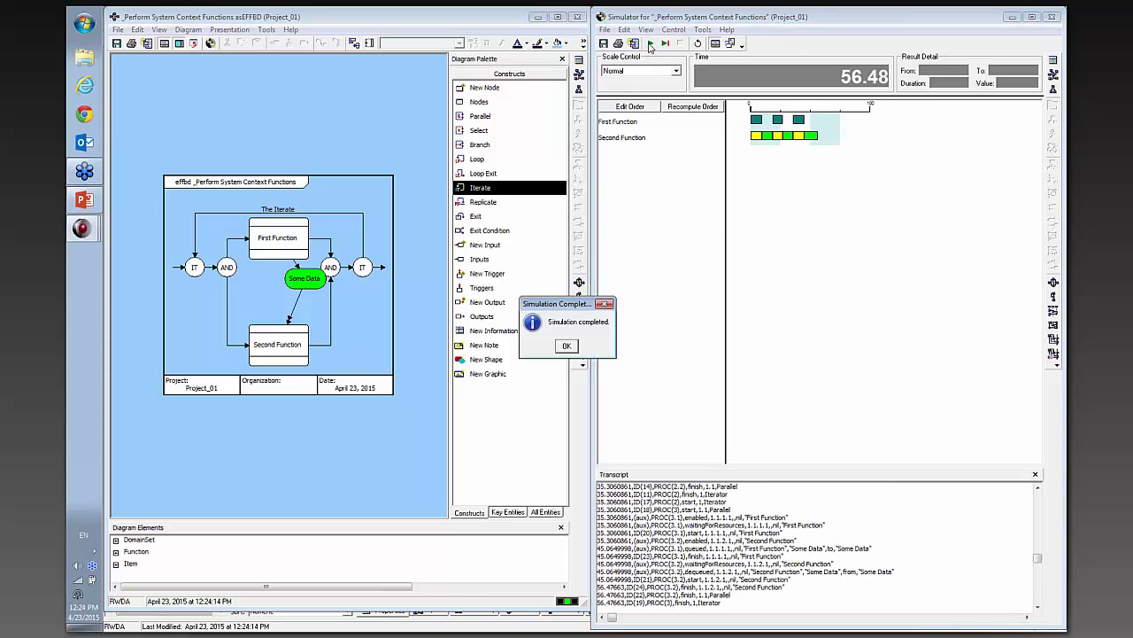
pyautogui.click(566, 347)
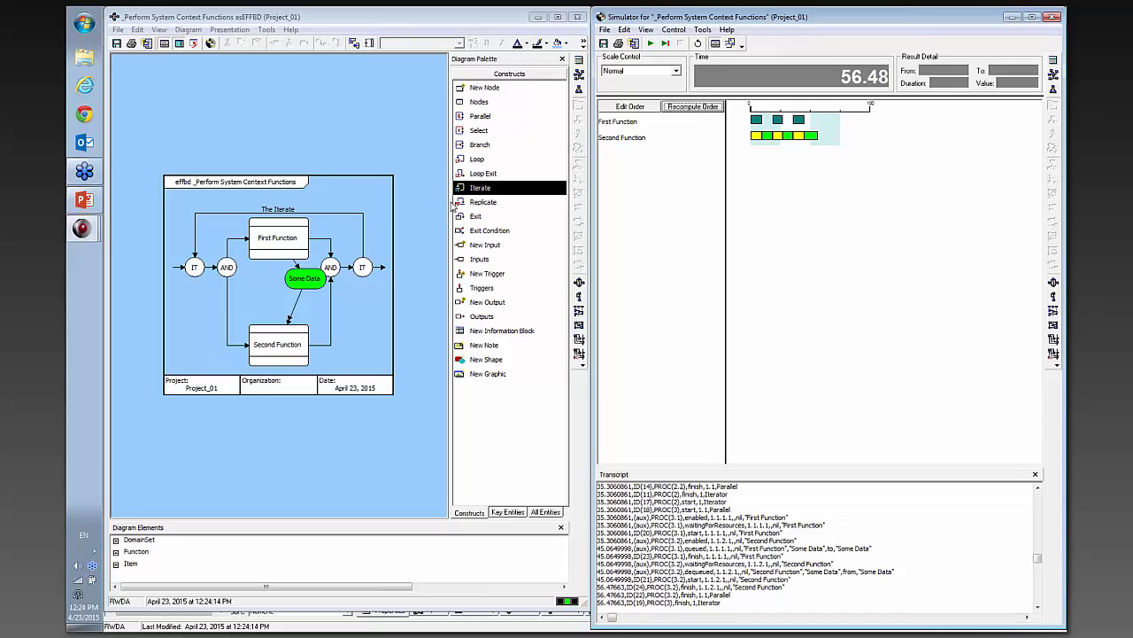
# Add the exit conditions Bad Application, Incomplete and Good Application to First Function
pyautogui.click(486, 234)
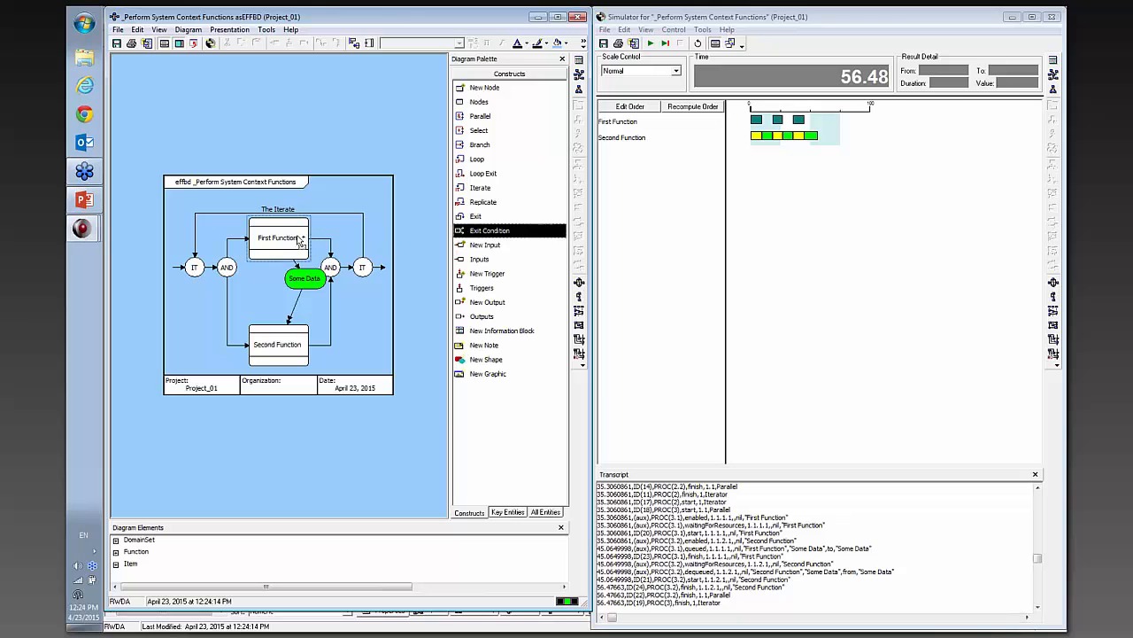
pyautogui.click(300, 239)
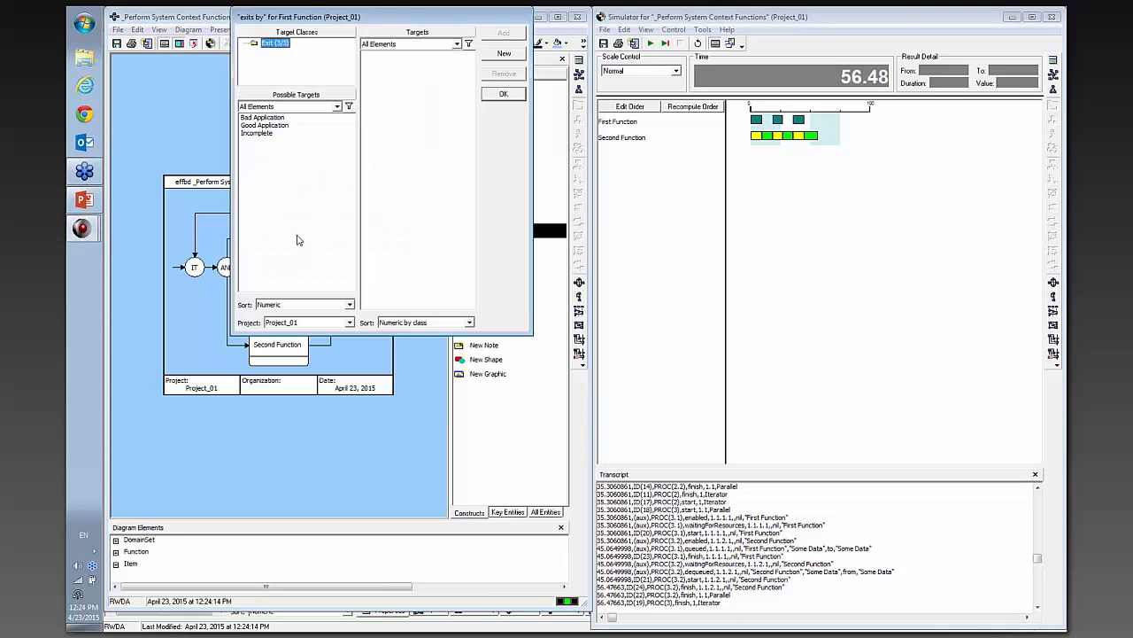
pyautogui.doubleClick(279, 117)
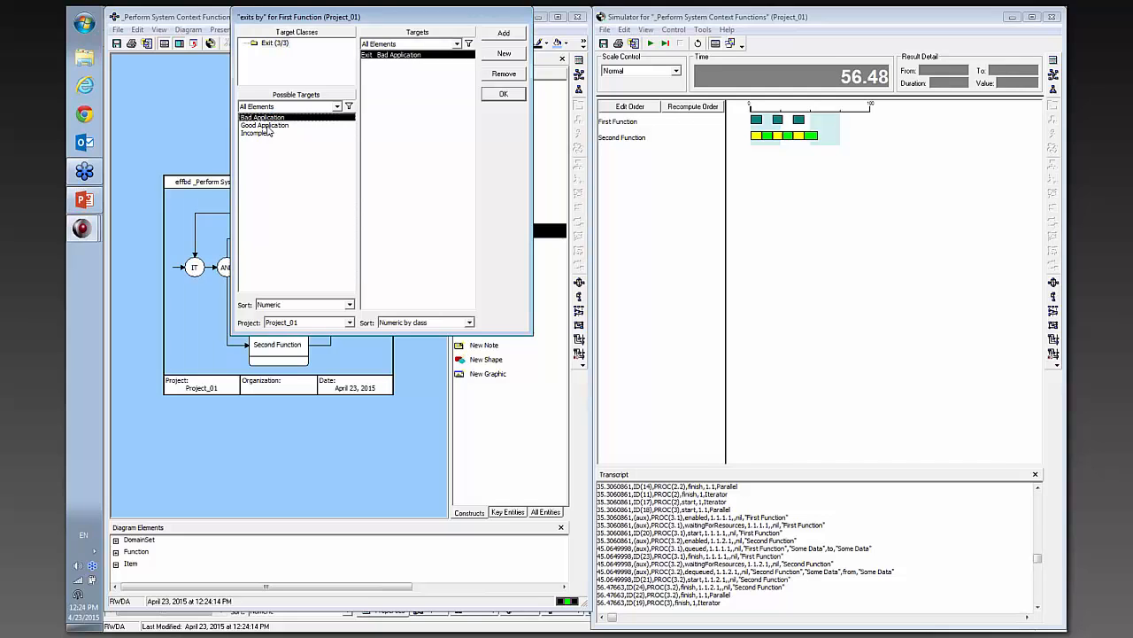
pyautogui.doubleClick(264, 133)
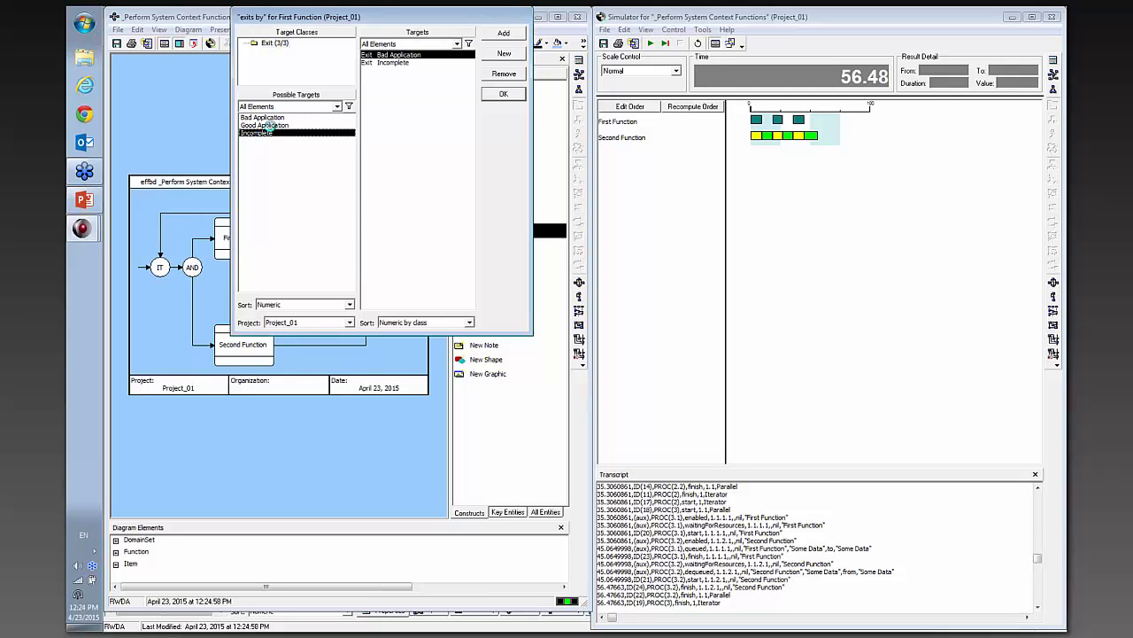
pyautogui.doubleClick(265, 124)
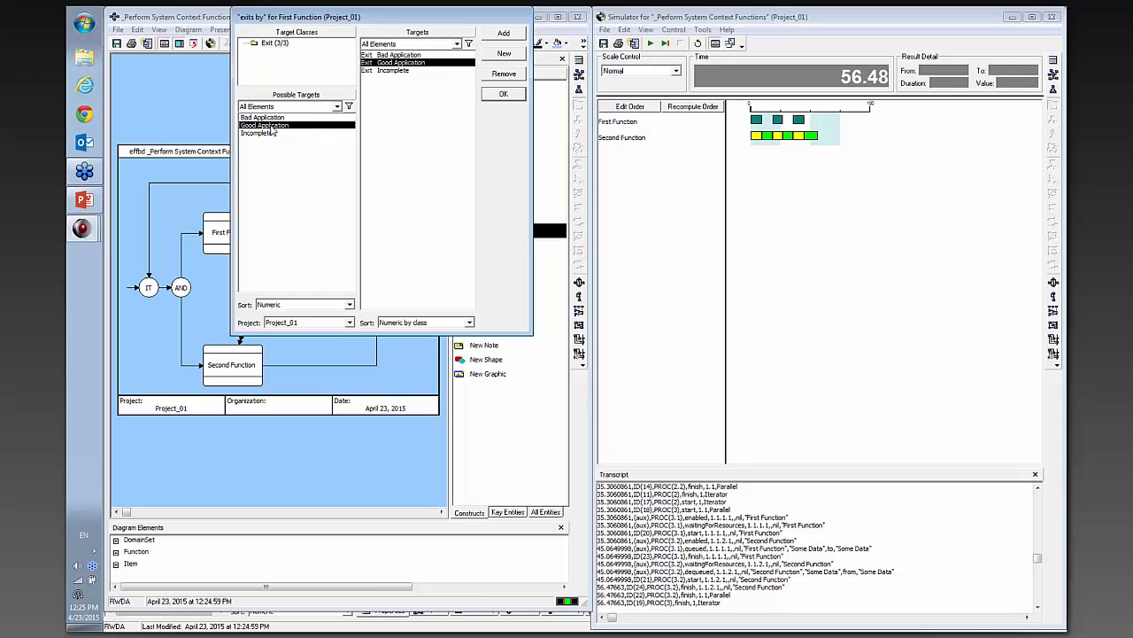
pyautogui.click(501, 94)
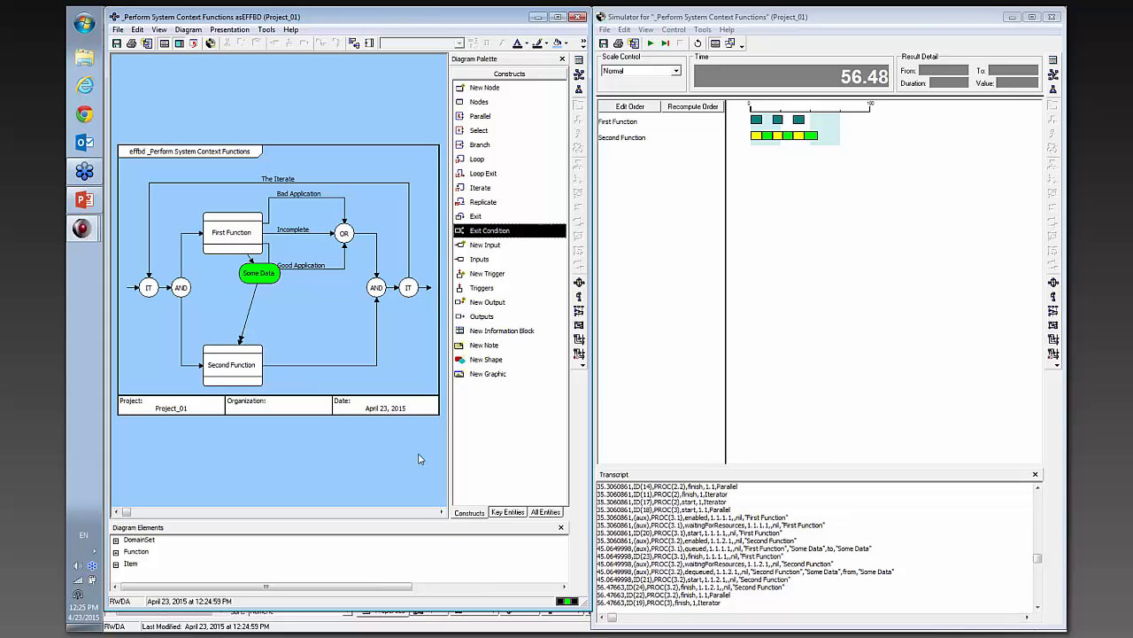
# From the 2nd Set functions, place Fix Application on the Bad Application exit, Do More Work on Incomplete and Next Function on Good Application
pyautogui.click(526, 514)
pyautogui.click(459, 92)
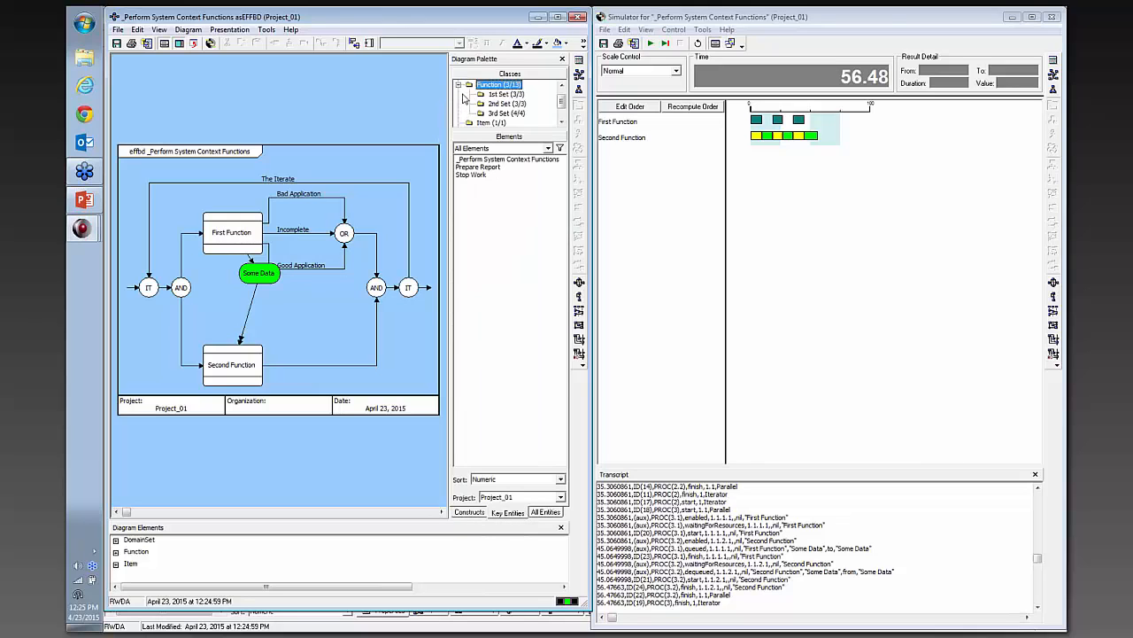
pyautogui.click(492, 104)
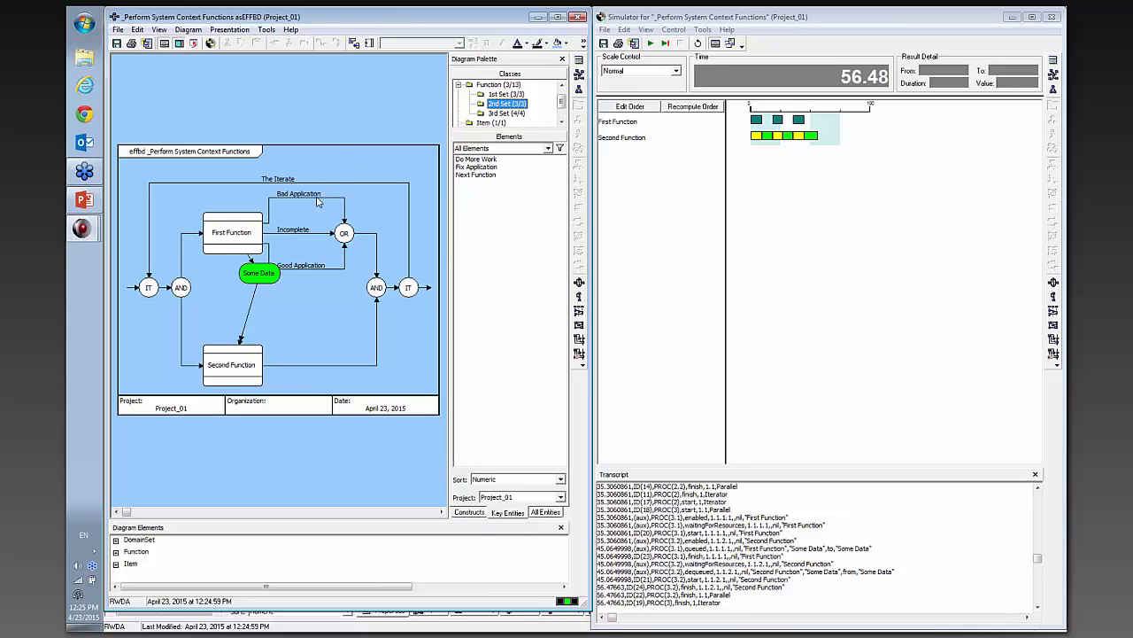
pyautogui.moveTo(476, 168); pyautogui.dragTo(325, 194)
pyautogui.click(489, 159)
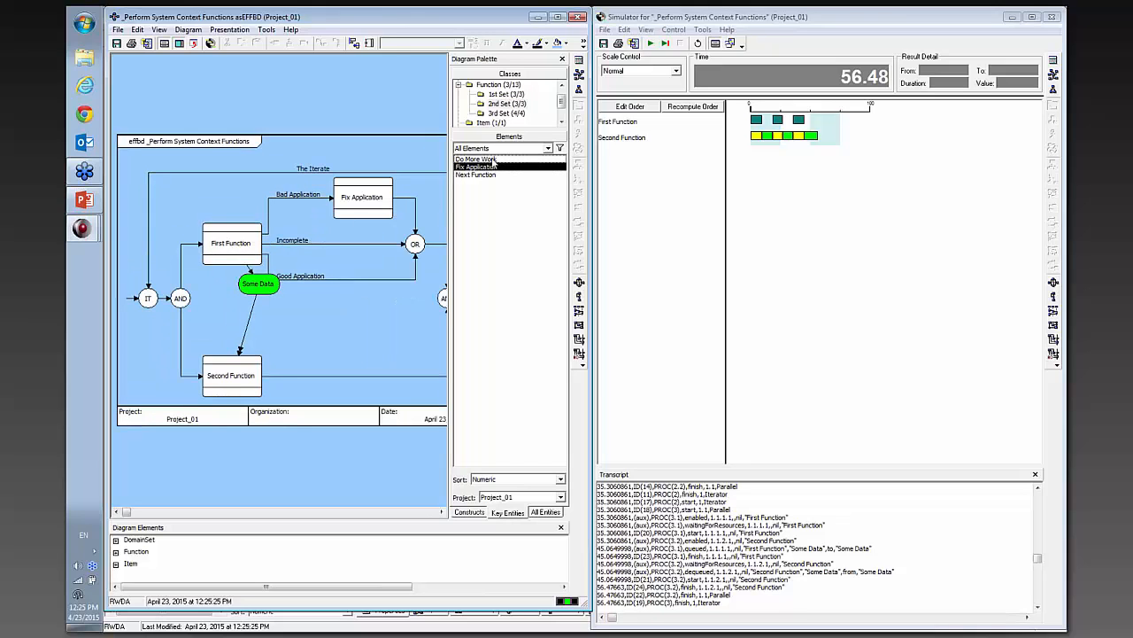
pyautogui.moveTo(489, 159); pyautogui.dragTo(370, 243)
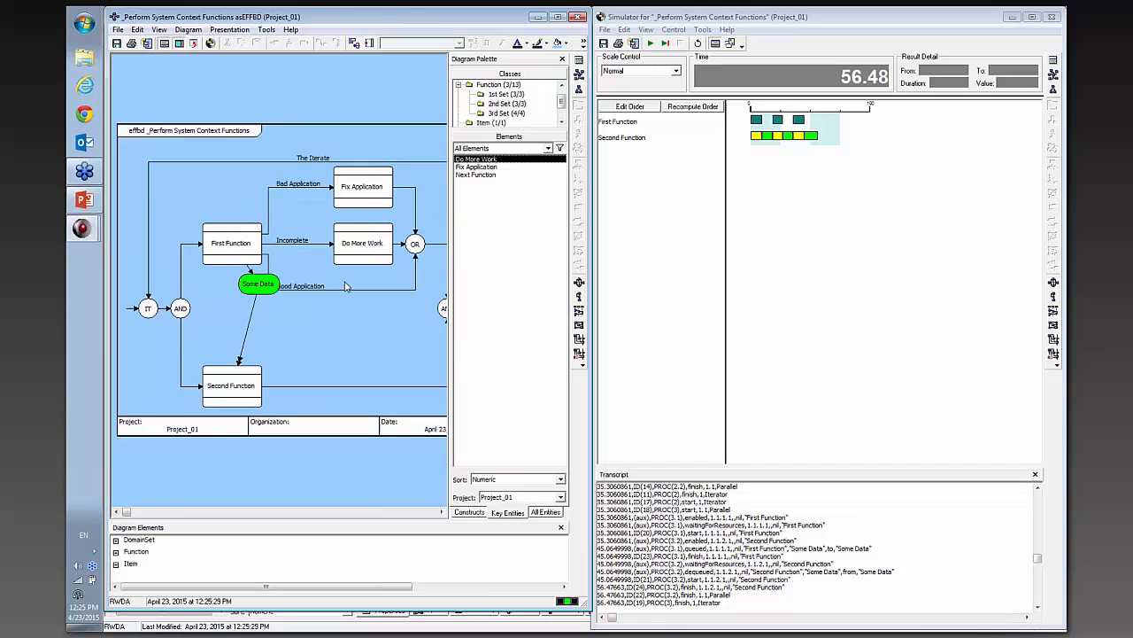
pyautogui.moveTo(467, 177); pyautogui.dragTo(380, 289)
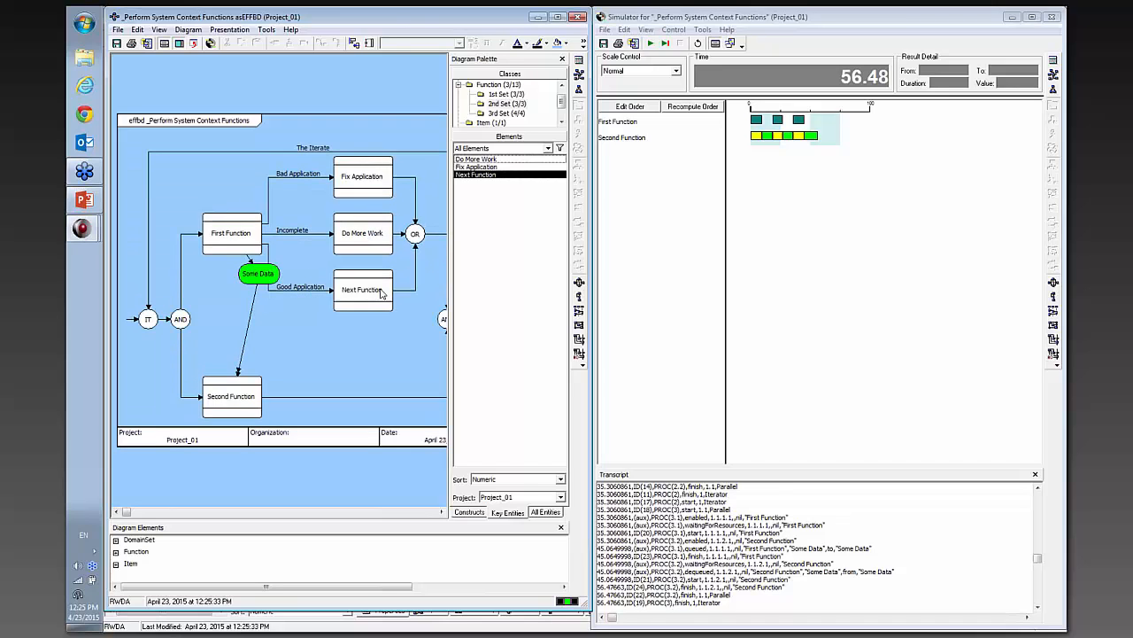
# Reset and run the simulation with the three exit branches of First Function
pyautogui.click(836, 261)
pyautogui.click(697, 42)
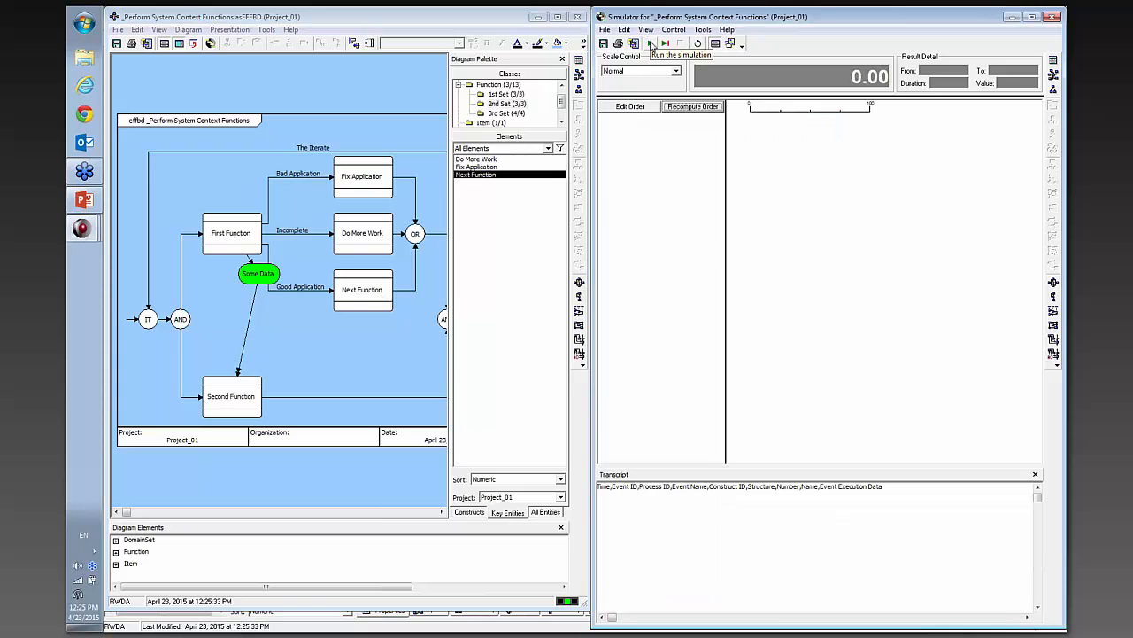
pyautogui.click(651, 43)
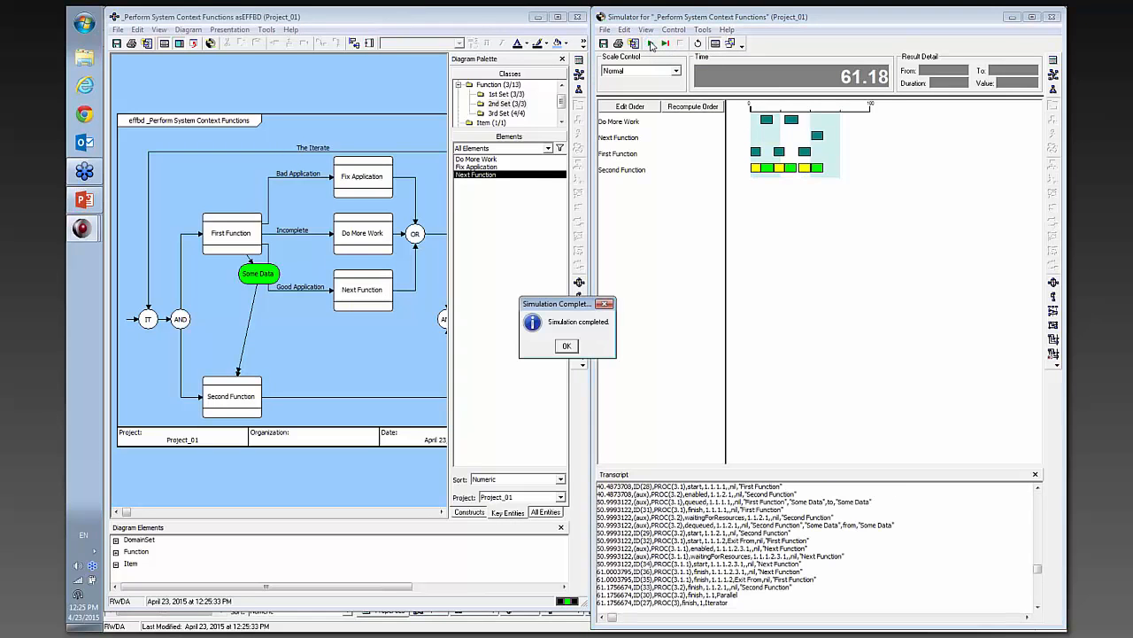
pyautogui.click(576, 347)
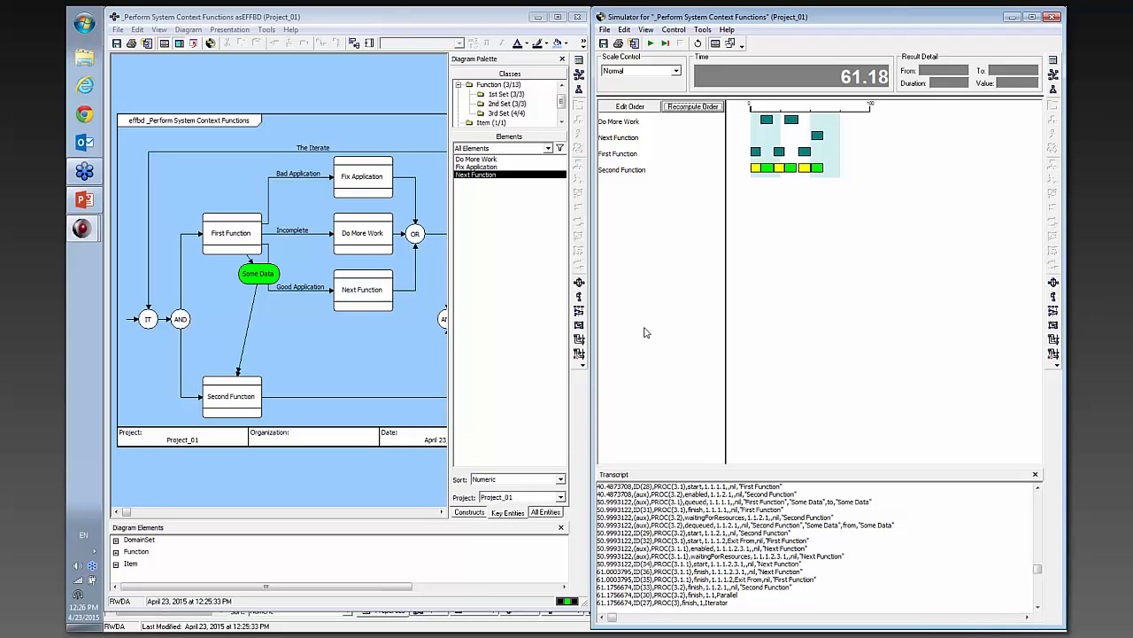
# Set the selection probability of the Bad Application exit branch to 56
pyautogui.click(288, 174)
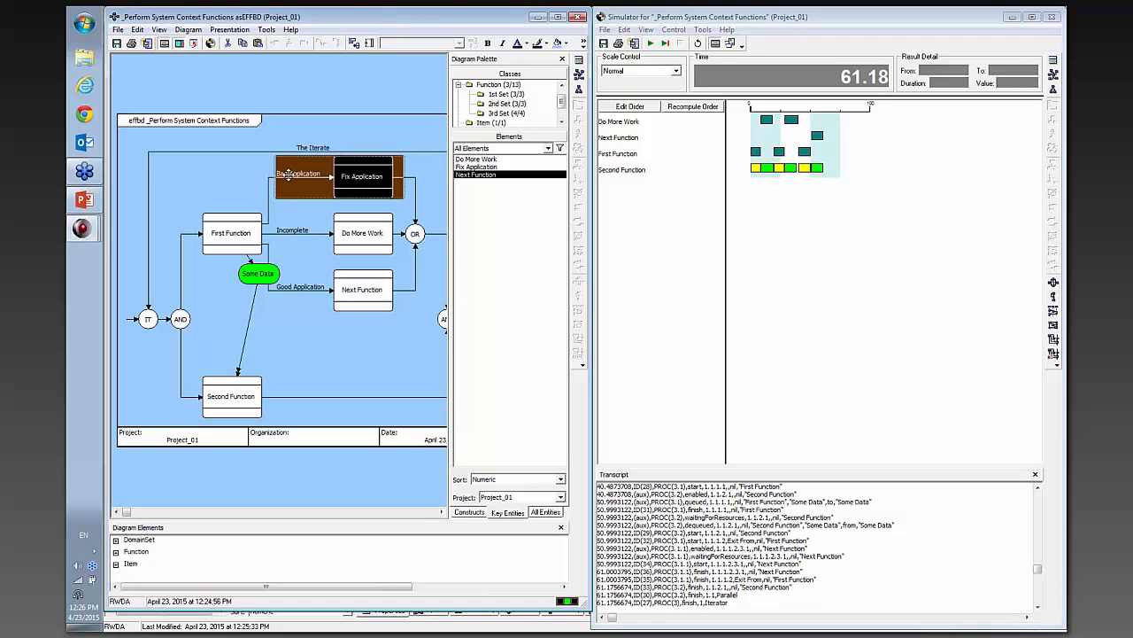
pyautogui.rightClick(288, 175)
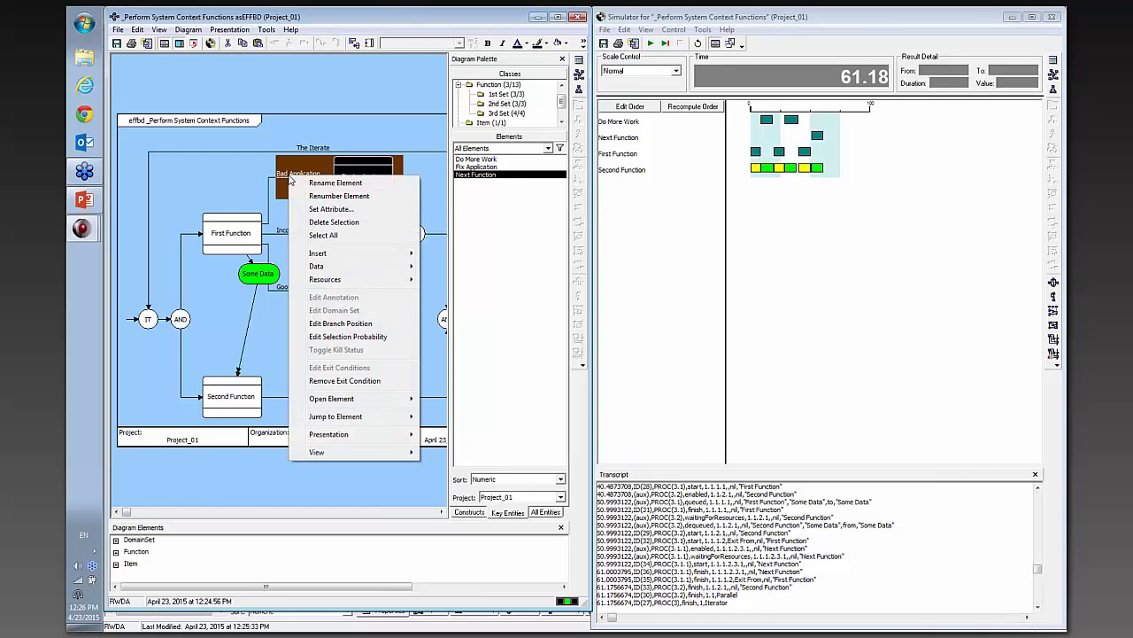
pyautogui.click(316, 337)
pyautogui.write('50')
pyautogui.click(286, 339)
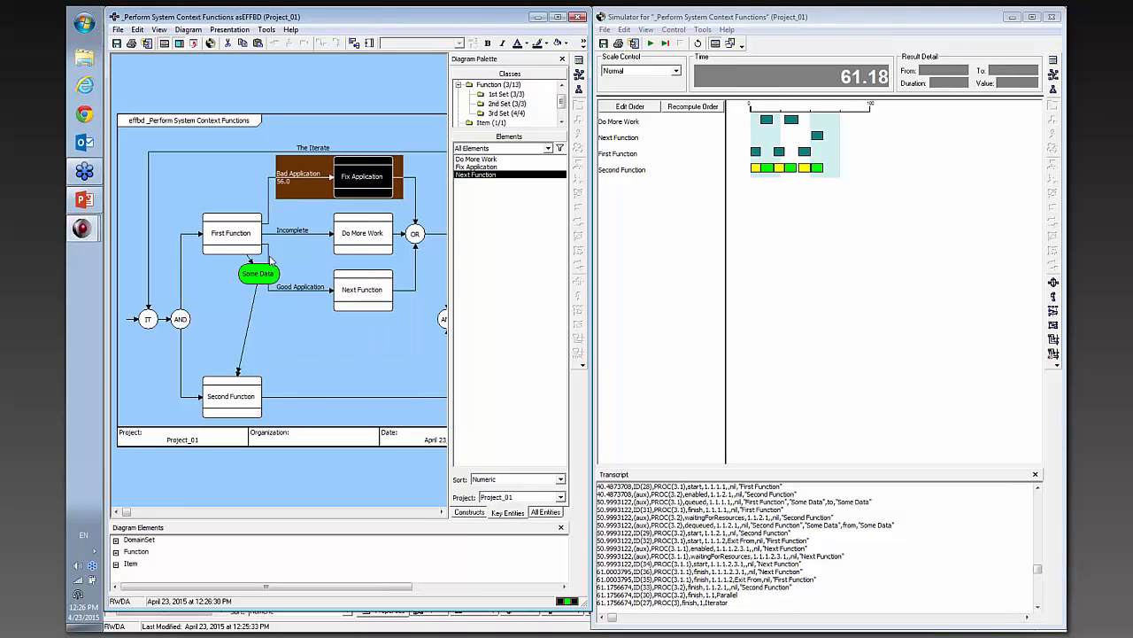
# Set the selection probability of the Incomplete exit branch to 32
pyautogui.click(290, 235)
pyautogui.rightClick(291, 237)
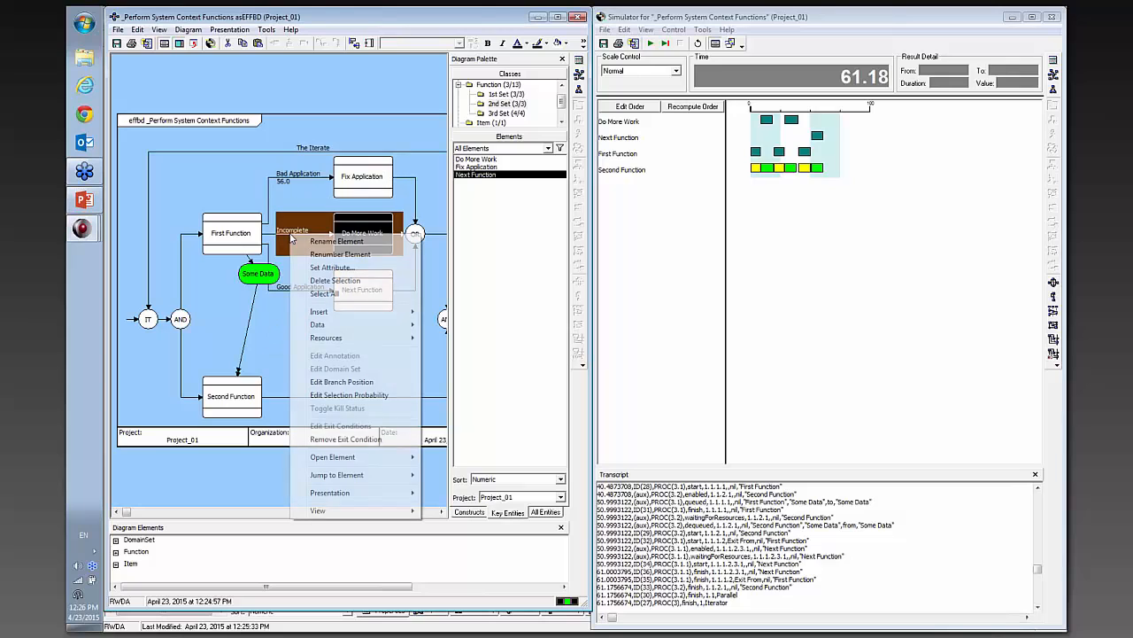
pyautogui.click(317, 397)
pyautogui.write('32')
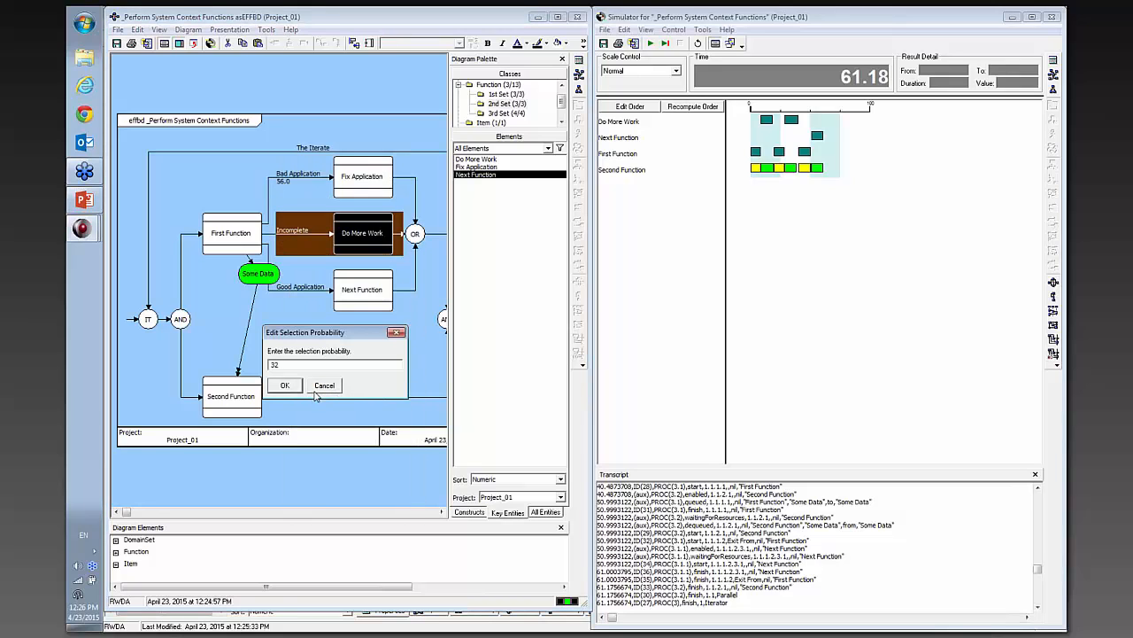
pyautogui.press('Return')
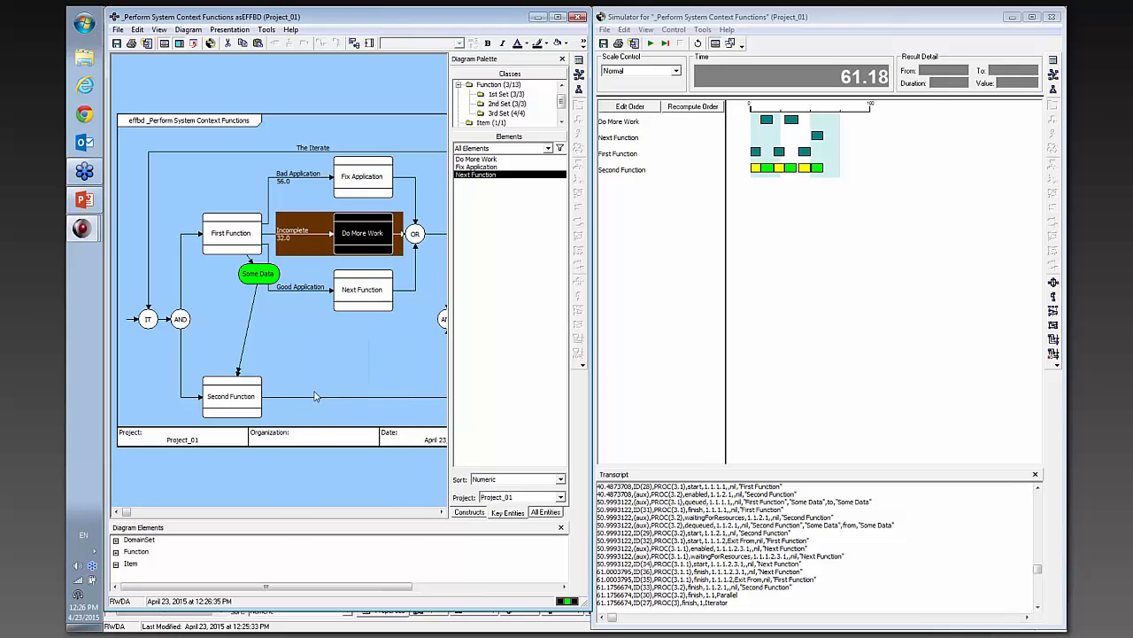
# Set the selection probability of the Good Application exit branch to 12 and clear the selection
pyautogui.click(304, 293)
pyautogui.rightClick(303, 292)
pyautogui.click(343, 459)
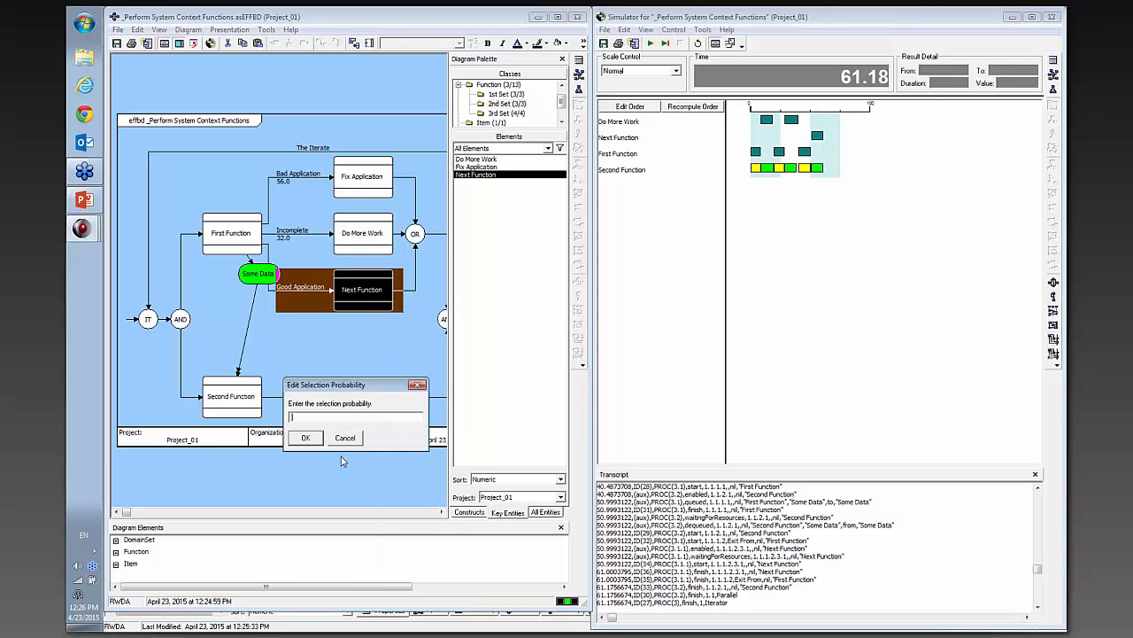
pyautogui.write('12')
pyautogui.press('Return')
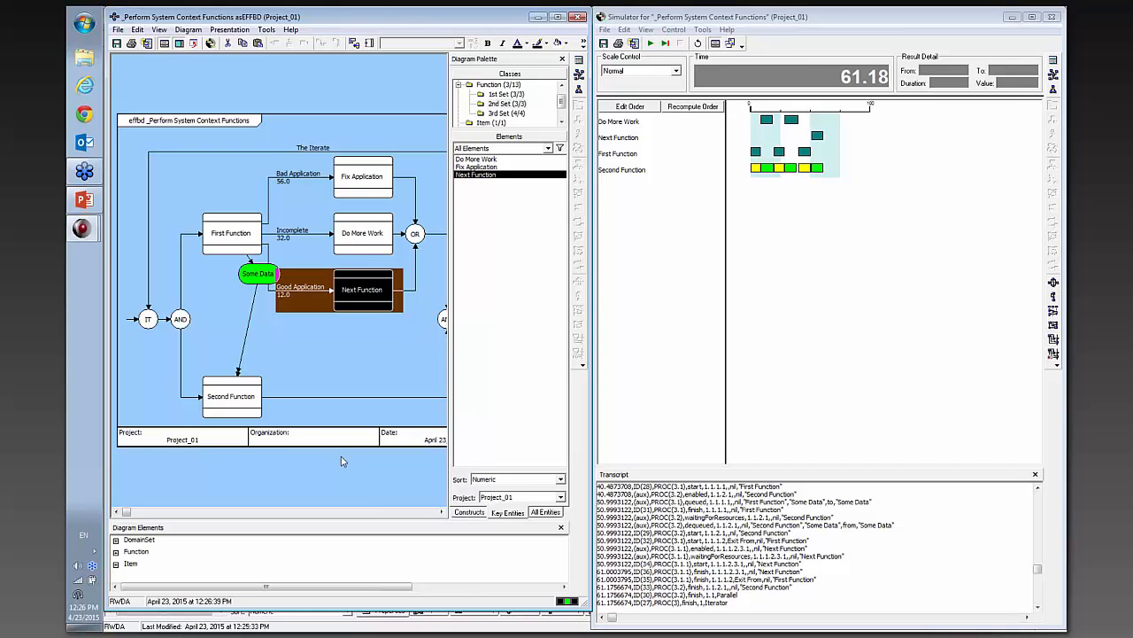
pyautogui.click(320, 376)
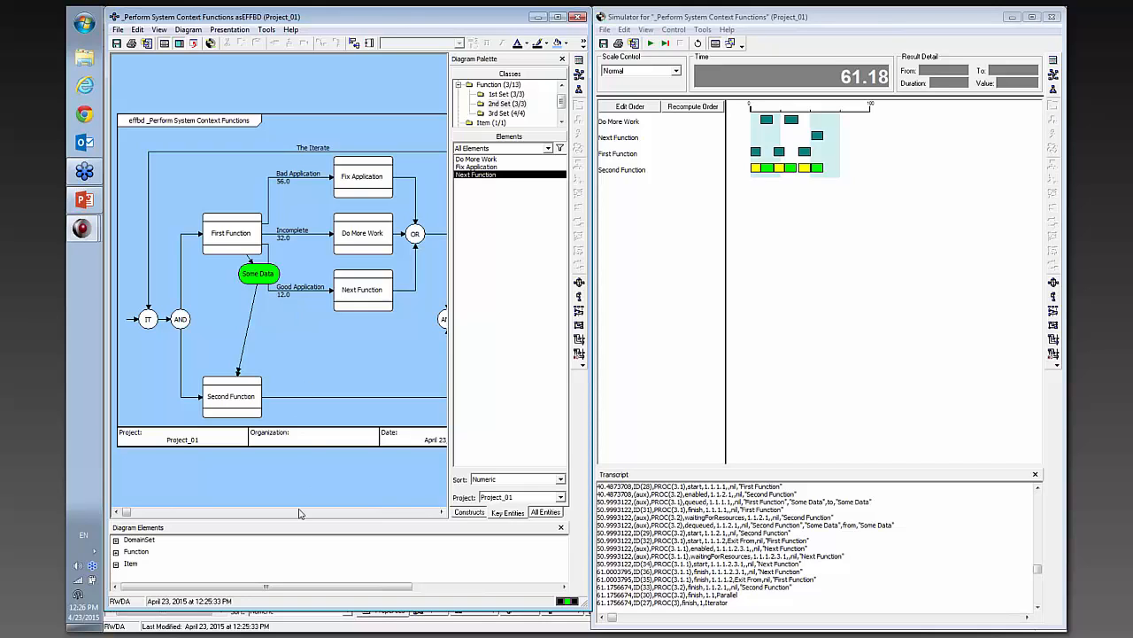
# Enlarge the diagram elements area, expand DomainSet, and set The Iterate's count to a constant of 10
pyautogui.moveTo(314, 522); pyautogui.dragTo(320, 426)
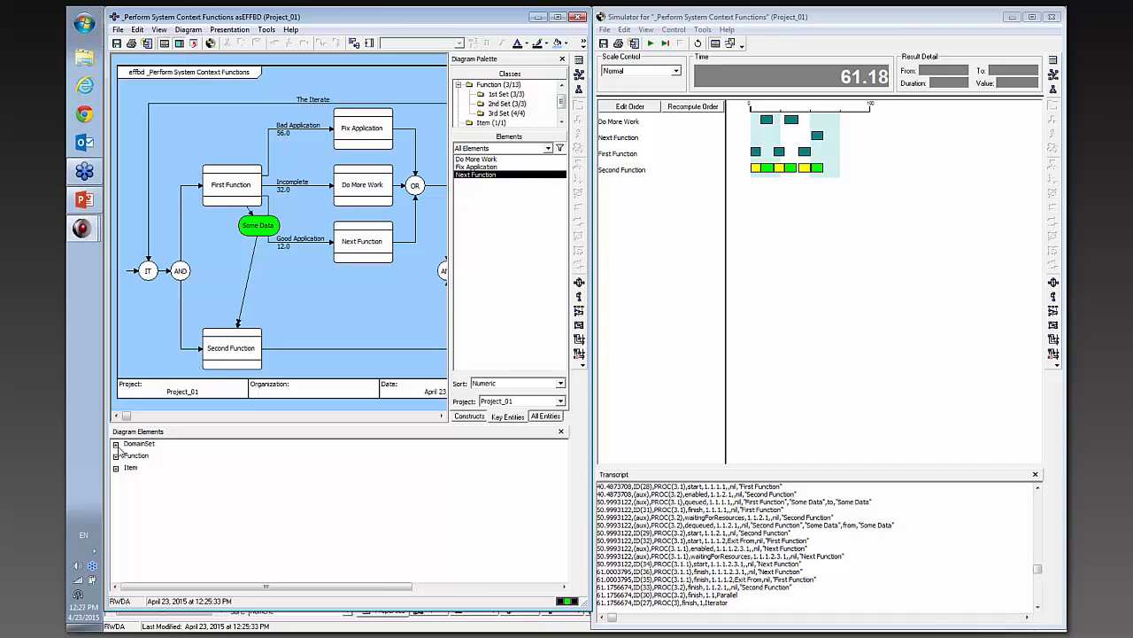
pyautogui.click(116, 444)
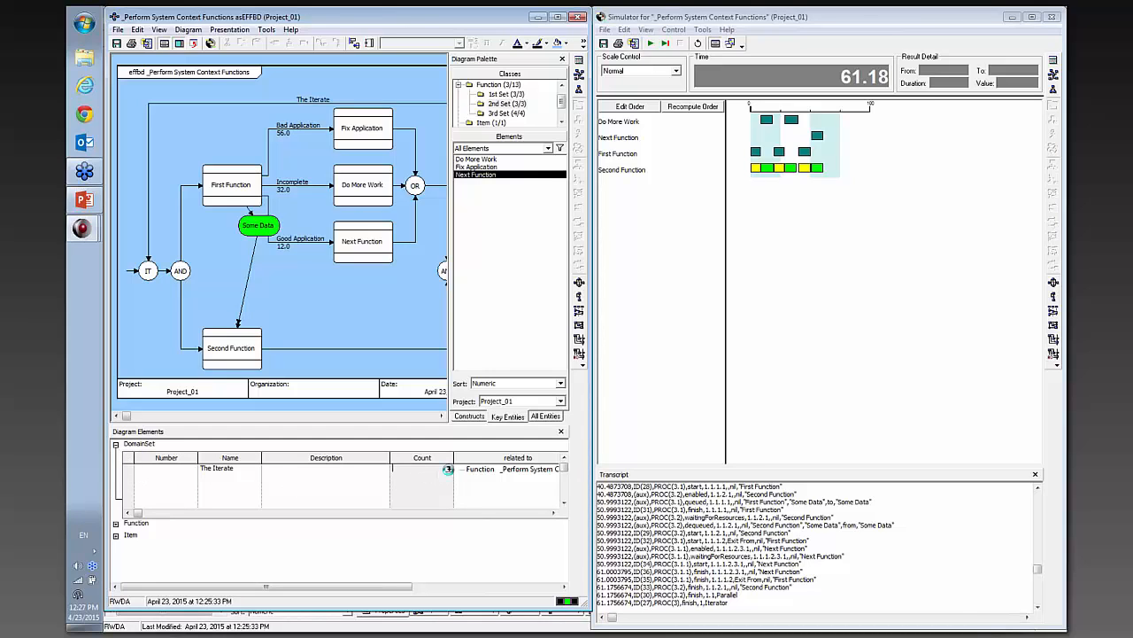
pyautogui.click(448, 469)
pyautogui.moveTo(452, 380); pyautogui.dragTo(512, 390)
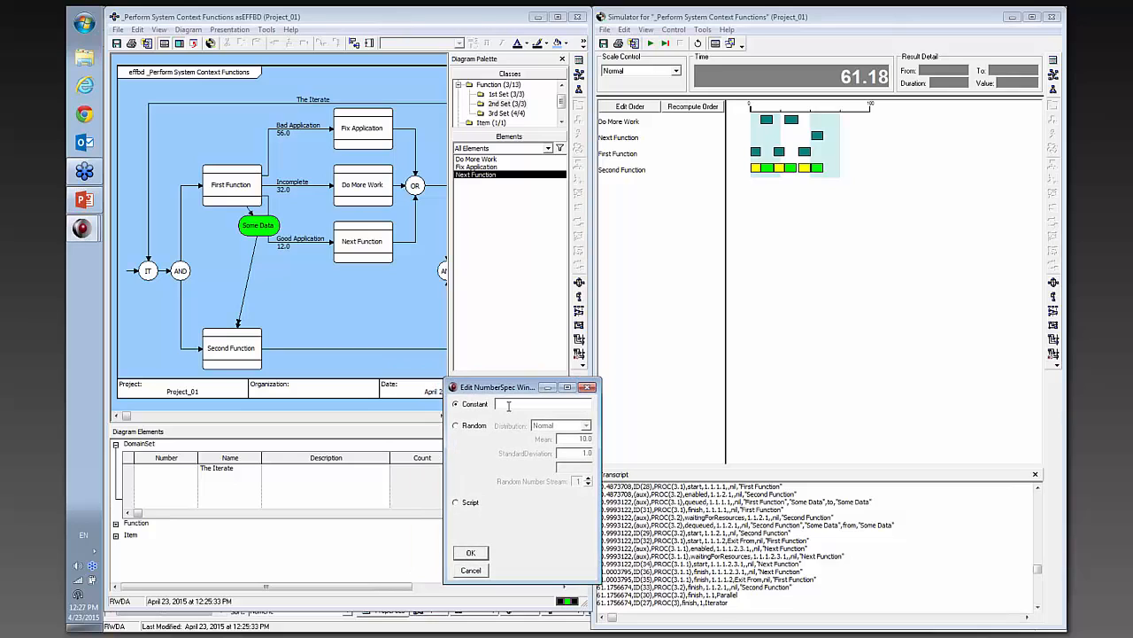
pyautogui.write('10')
pyautogui.click(470, 552)
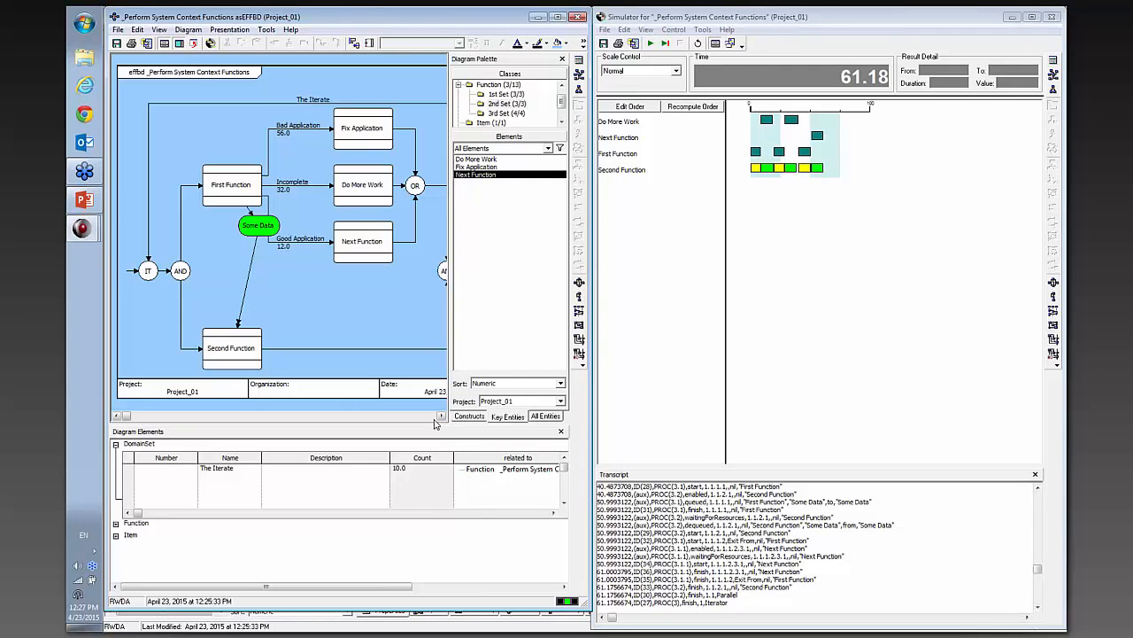
# Shrink the diagram elements area, then reset the simulator and run the simulation to completion
pyautogui.moveTo(428, 495); pyautogui.dragTo(428, 494)
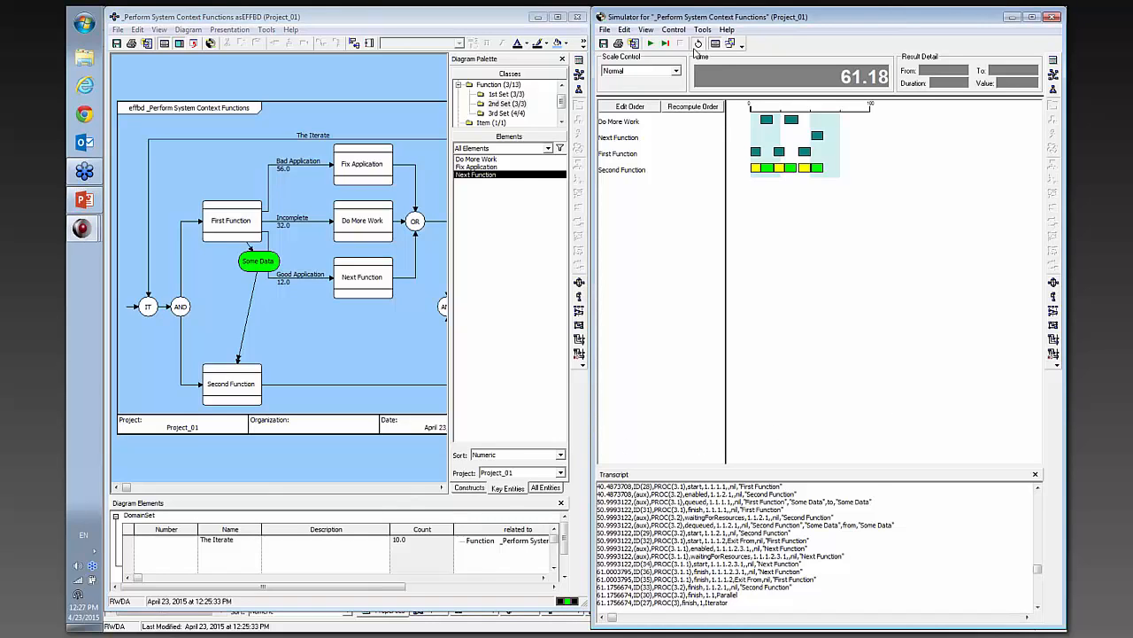
pyautogui.click(697, 42)
pyautogui.click(650, 43)
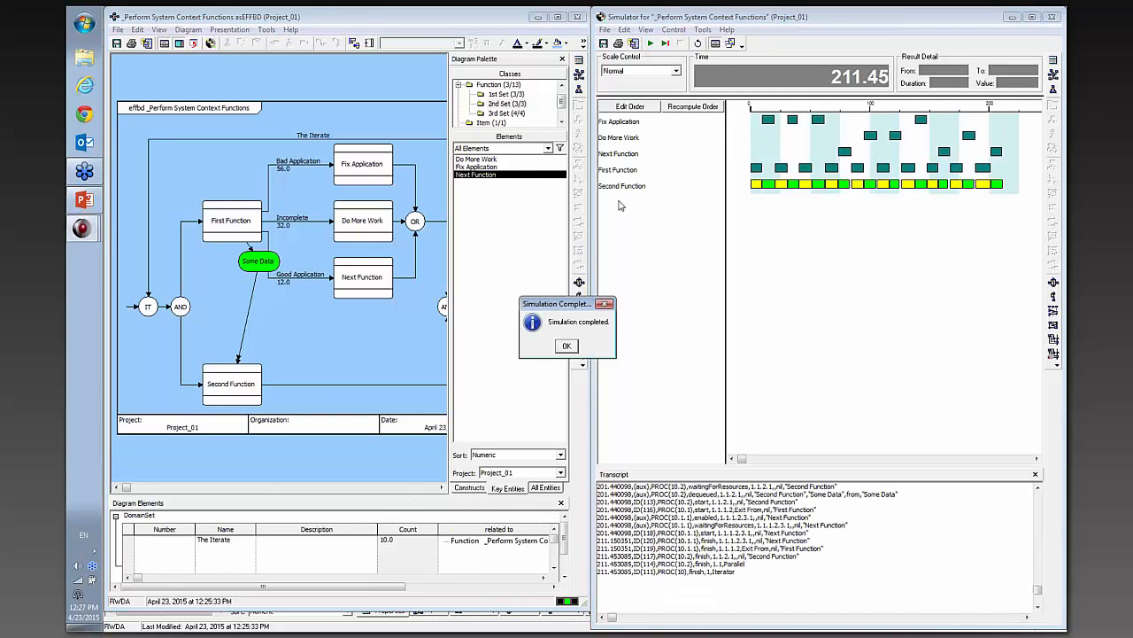
pyautogui.click(574, 350)
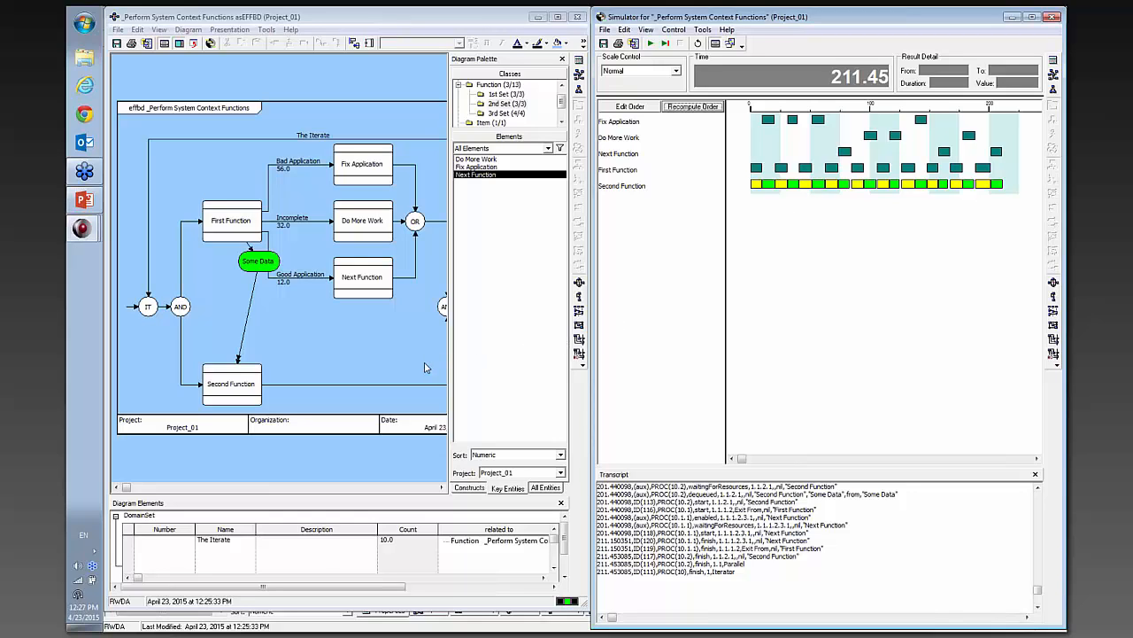
# Open the EFFBD of Second Function from the lower AND branch
pyautogui.click(248, 385)
pyautogui.rightClick(248, 385)
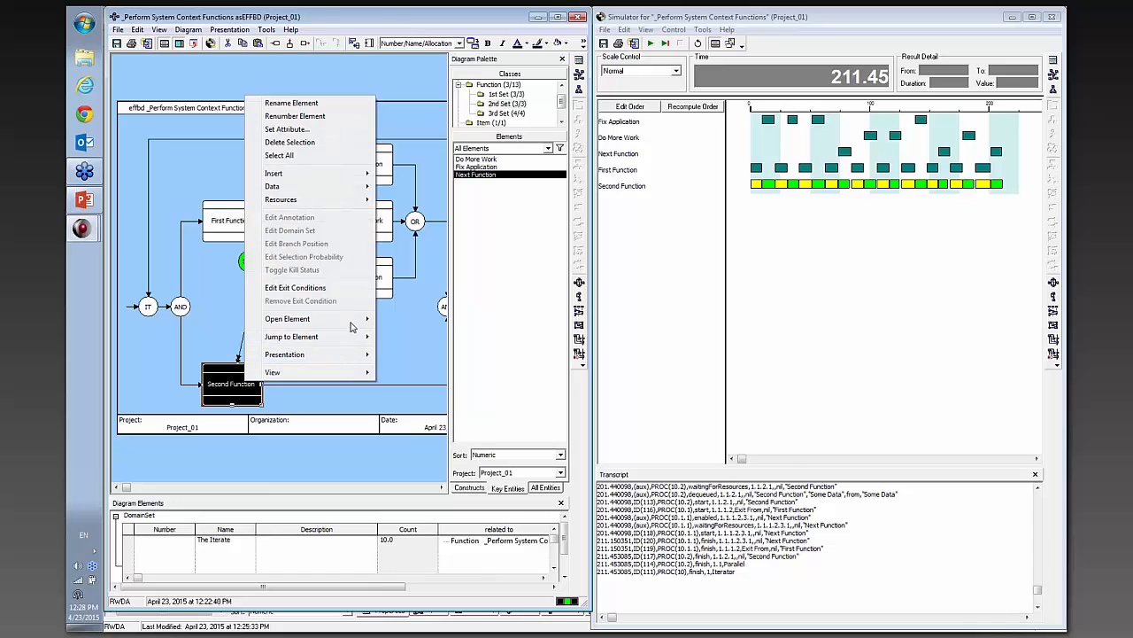
pyautogui.moveTo(354, 324)
pyautogui.click(435, 560)
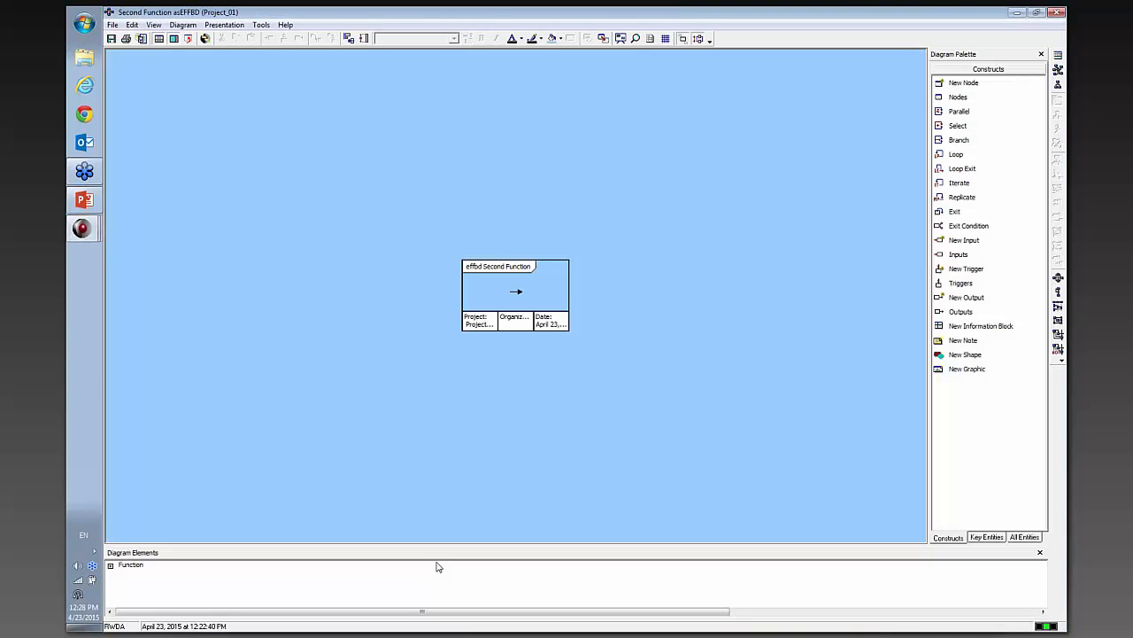
# Add the 3rd Set functions Review Application, Receive Application and Process Application in sequence to Second Function's EFFBD
pyautogui.click(976, 538)
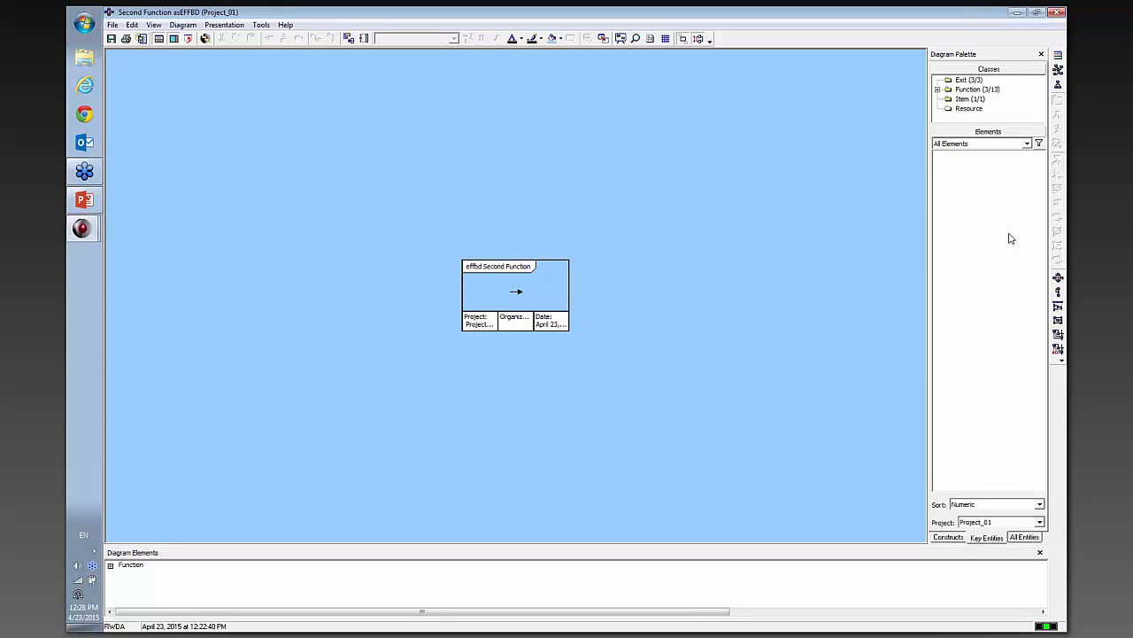
pyautogui.doubleClick(942, 90)
pyautogui.click(968, 108)
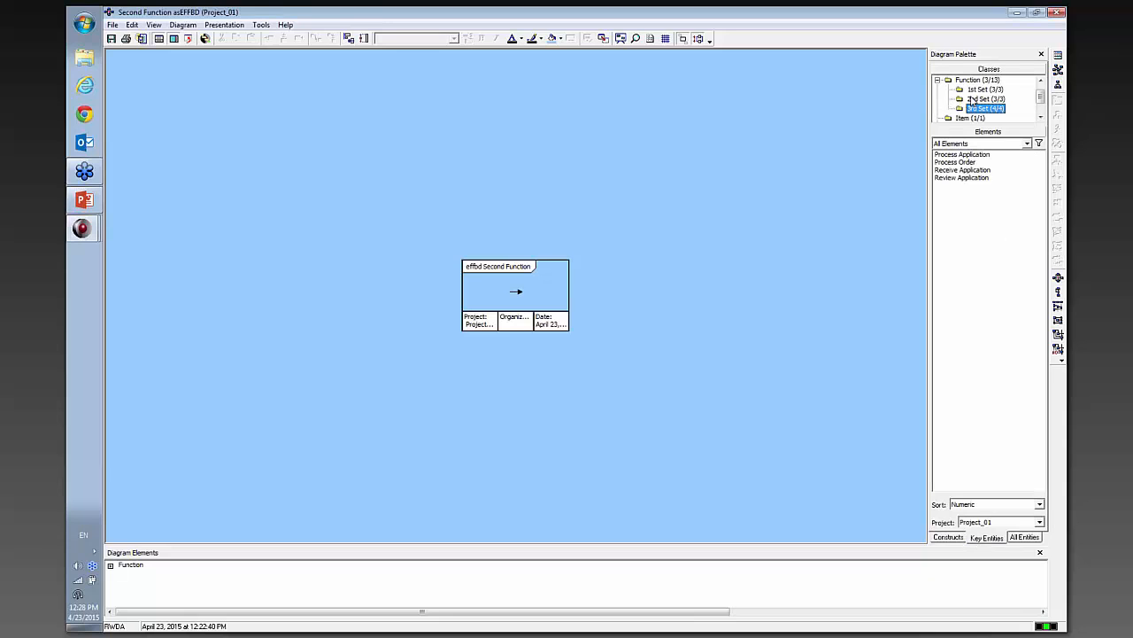
pyautogui.moveTo(961, 177); pyautogui.dragTo(518, 290)
pyautogui.moveTo(942, 169); pyautogui.dragTo(554, 294)
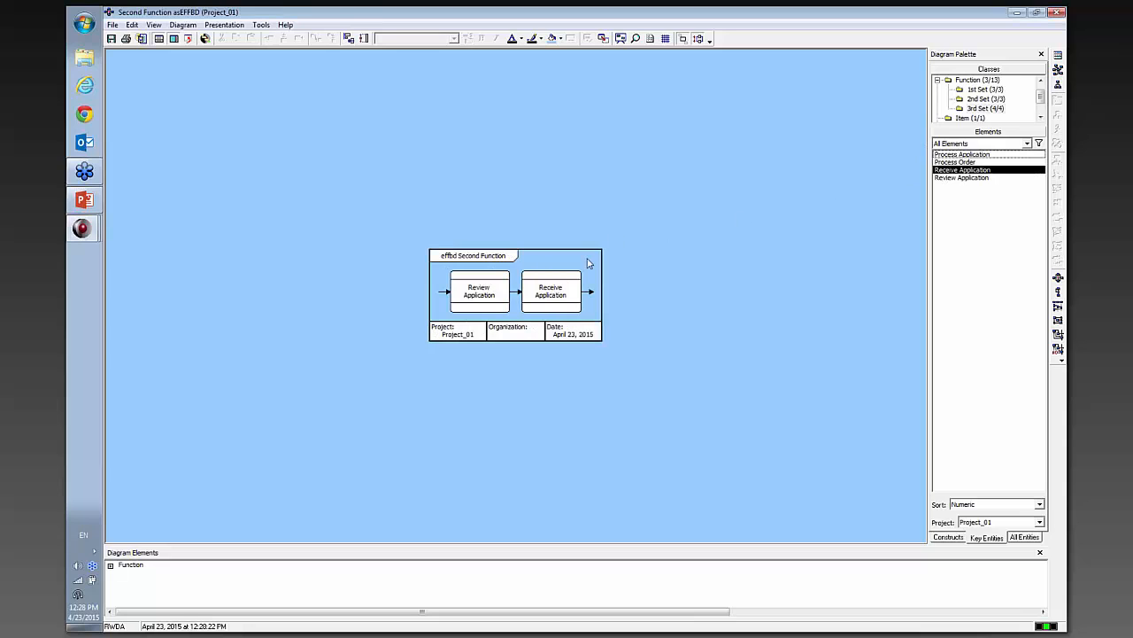
pyautogui.moveTo(940, 154); pyautogui.dragTo(588, 298)
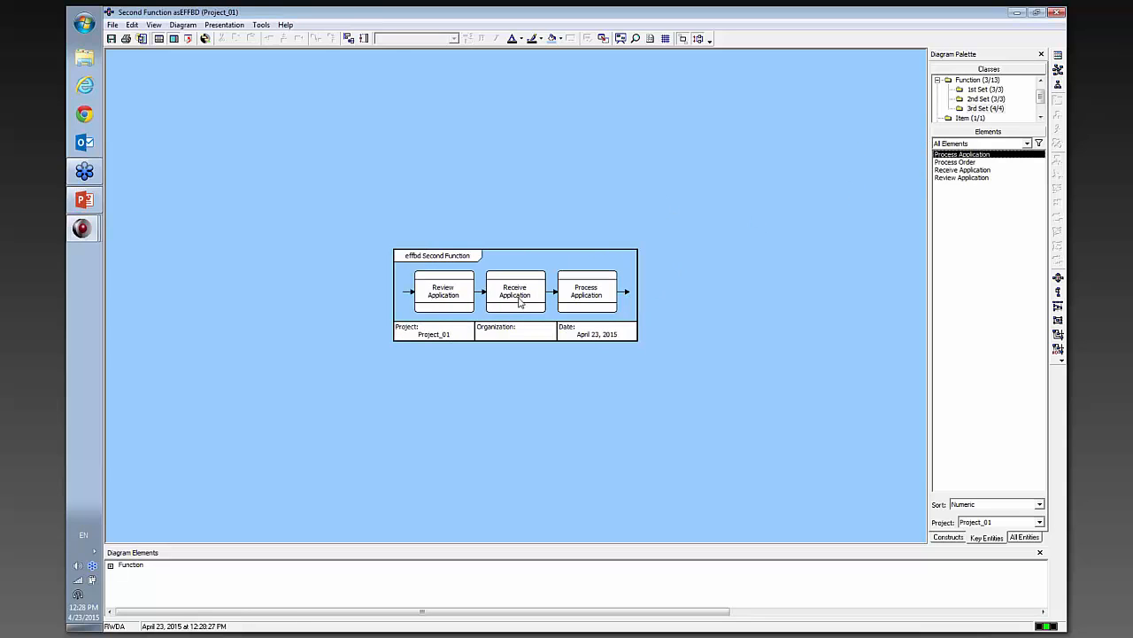
# Make the Some Data item a trigger of Review Application and close Second Function's EFFBD
pyautogui.click(460, 307)
pyautogui.click(285, 39)
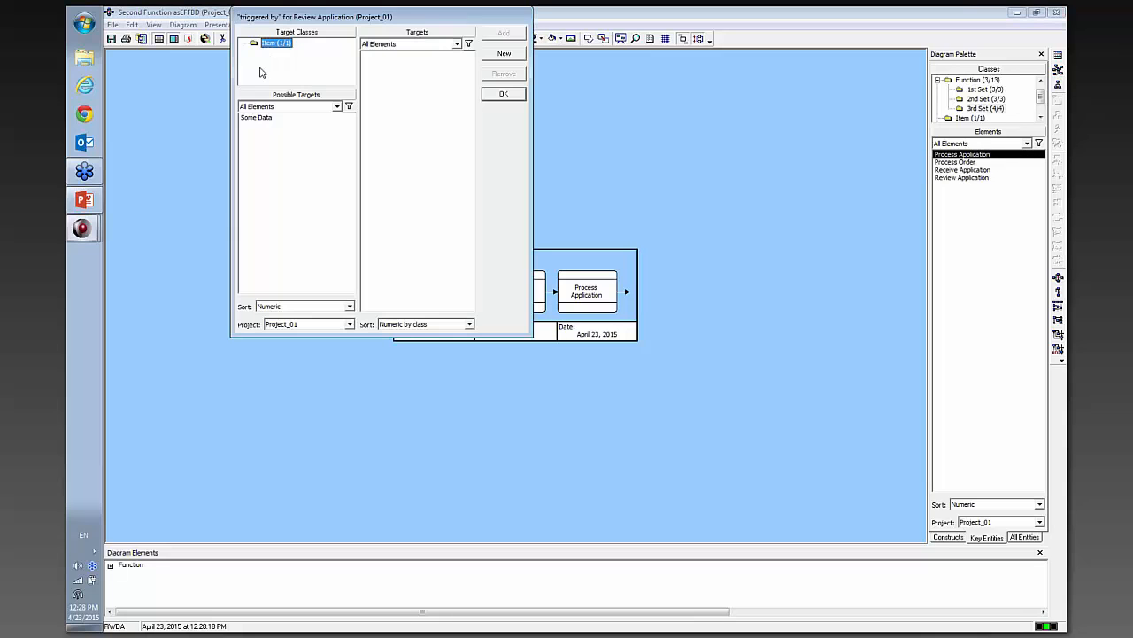
pyautogui.doubleClick(308, 117)
pyautogui.click(503, 94)
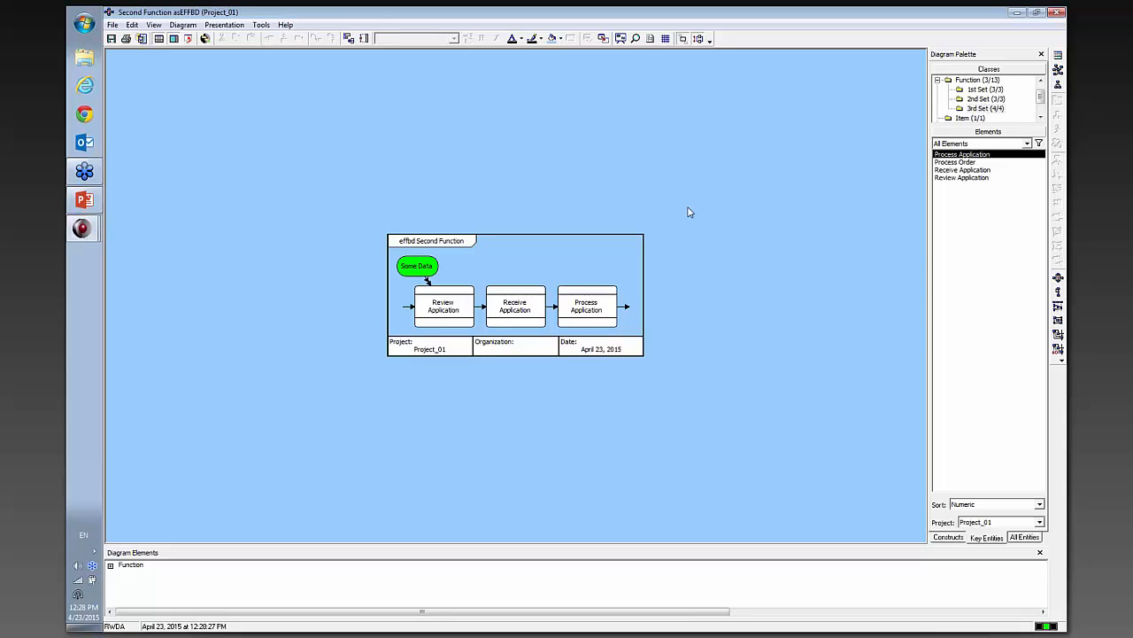
pyautogui.click(1057, 12)
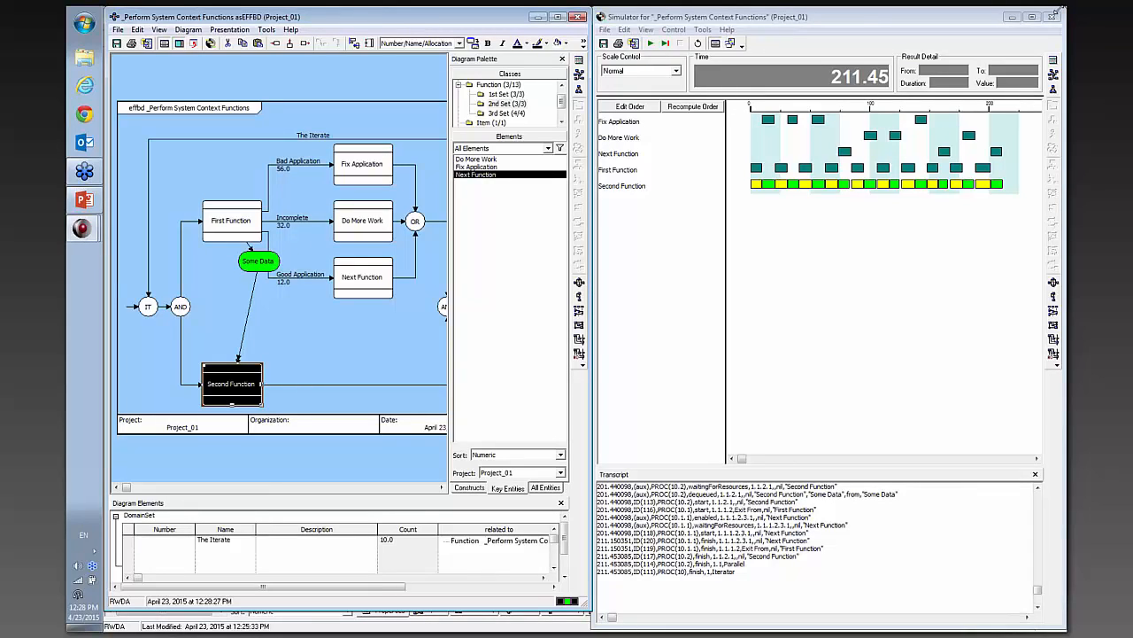
pyautogui.click(263, 374)
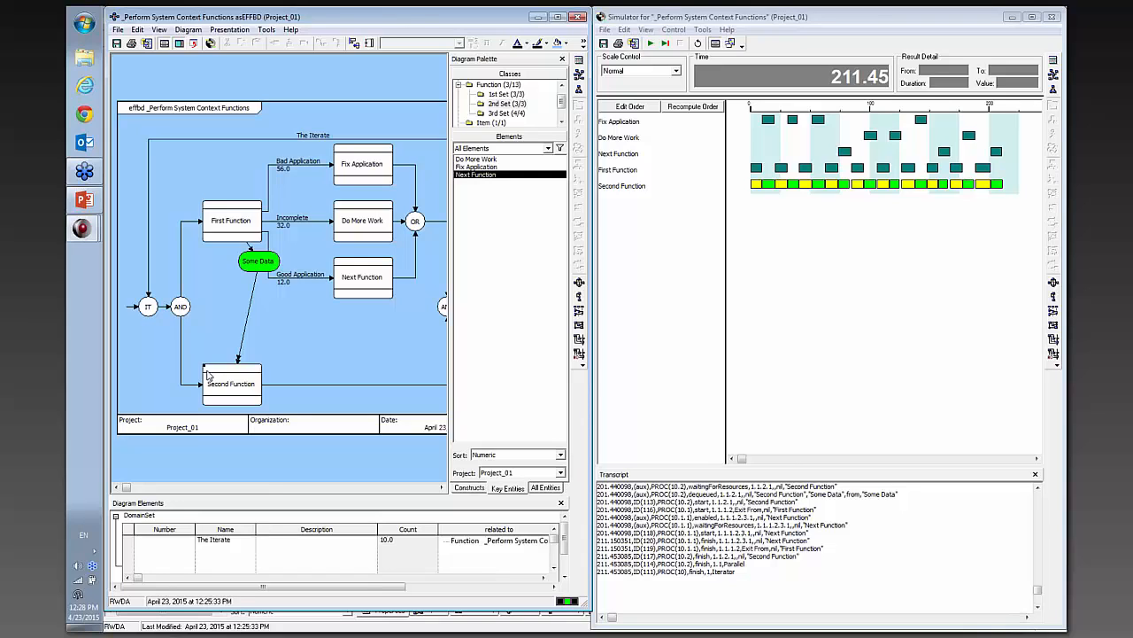
# Open Second Function's property sheet, check the decomposition execution setting among its secondary attributes, and close it
pyautogui.doubleClick(208, 376)
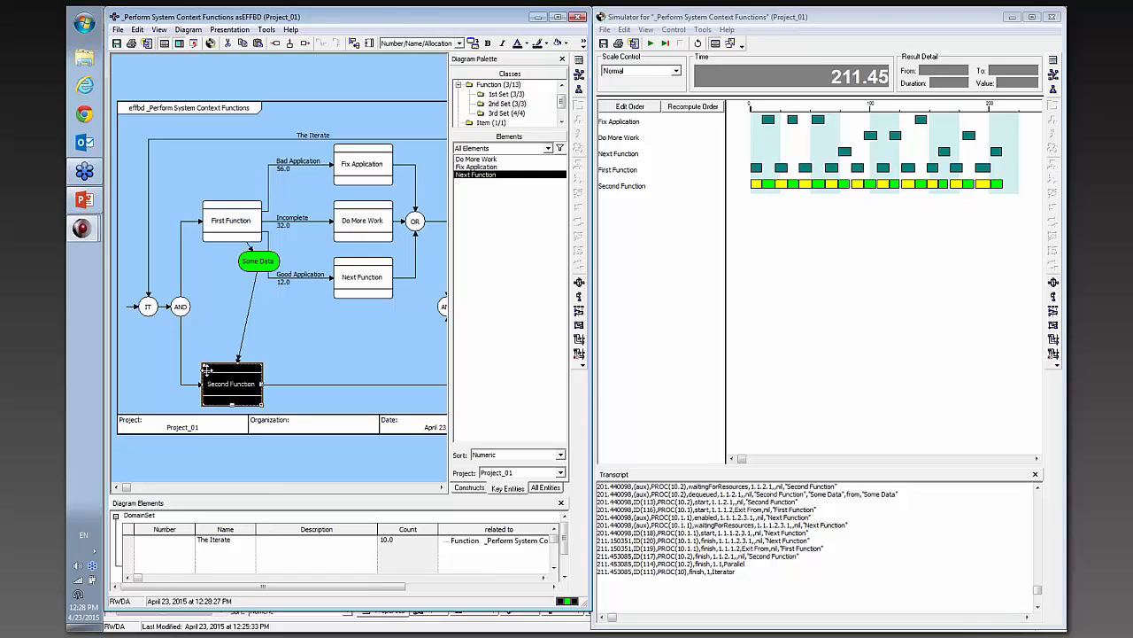
pyautogui.click(358, 328)
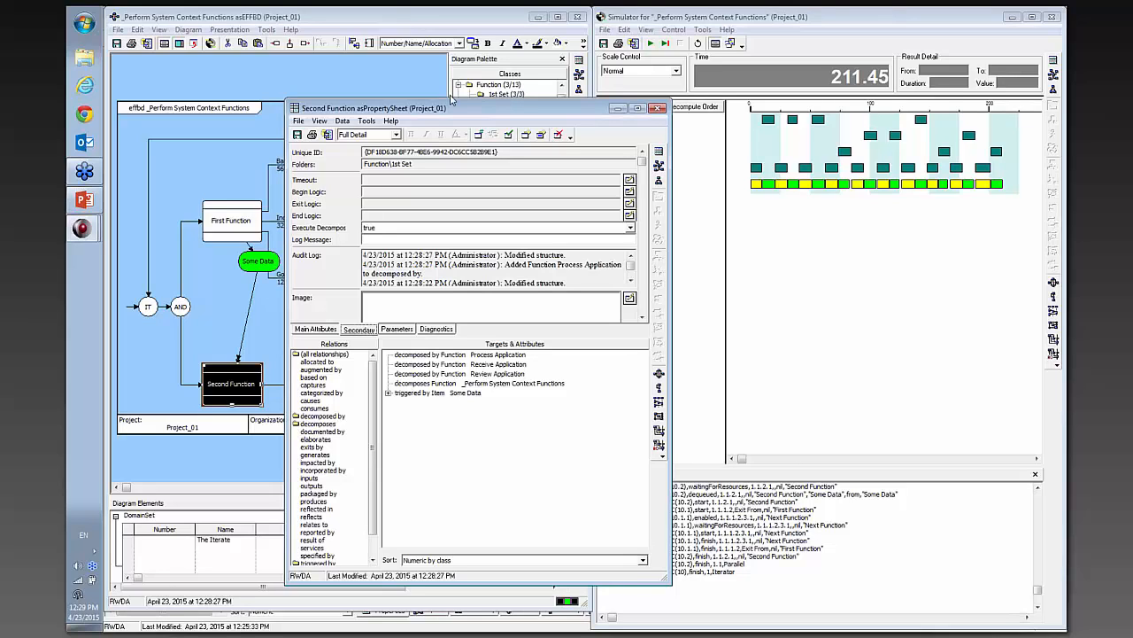
pyautogui.click(657, 108)
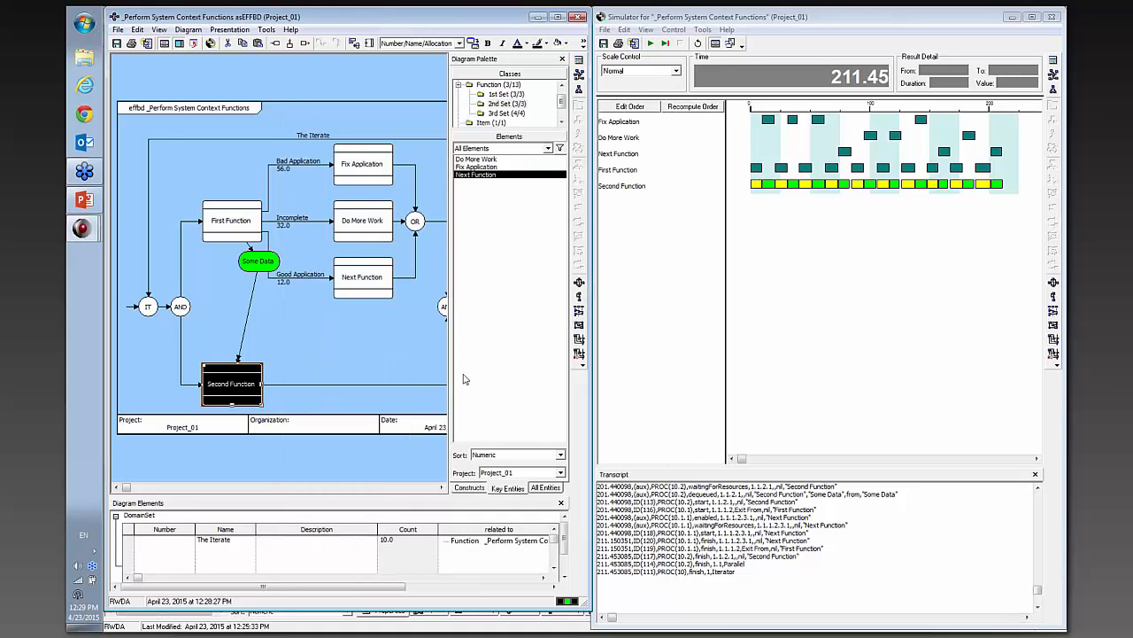
# Add the Process Order function from the 3rd Set after Second Function on the lower AND branch
pyautogui.click(481, 489)
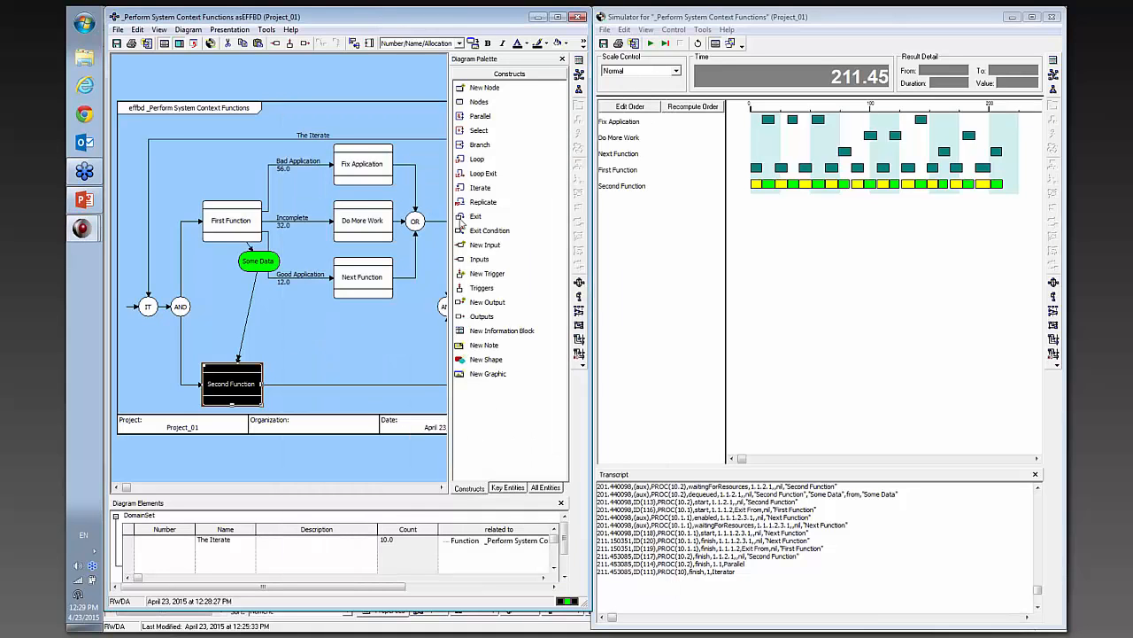
pyautogui.click(503, 487)
pyautogui.click(459, 93)
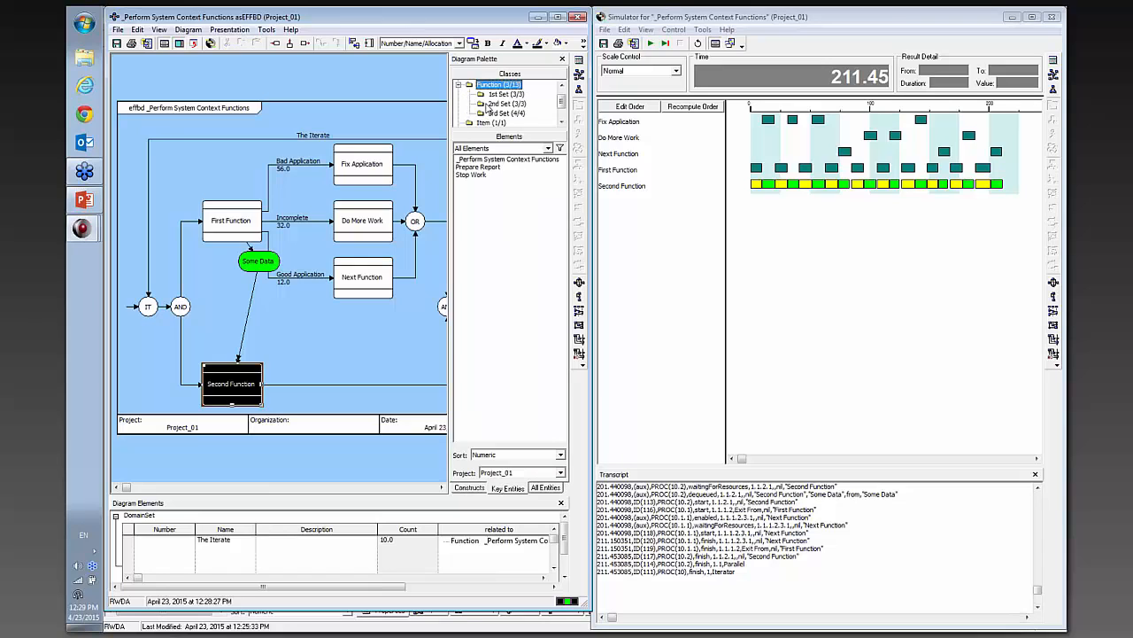
pyautogui.click(487, 105)
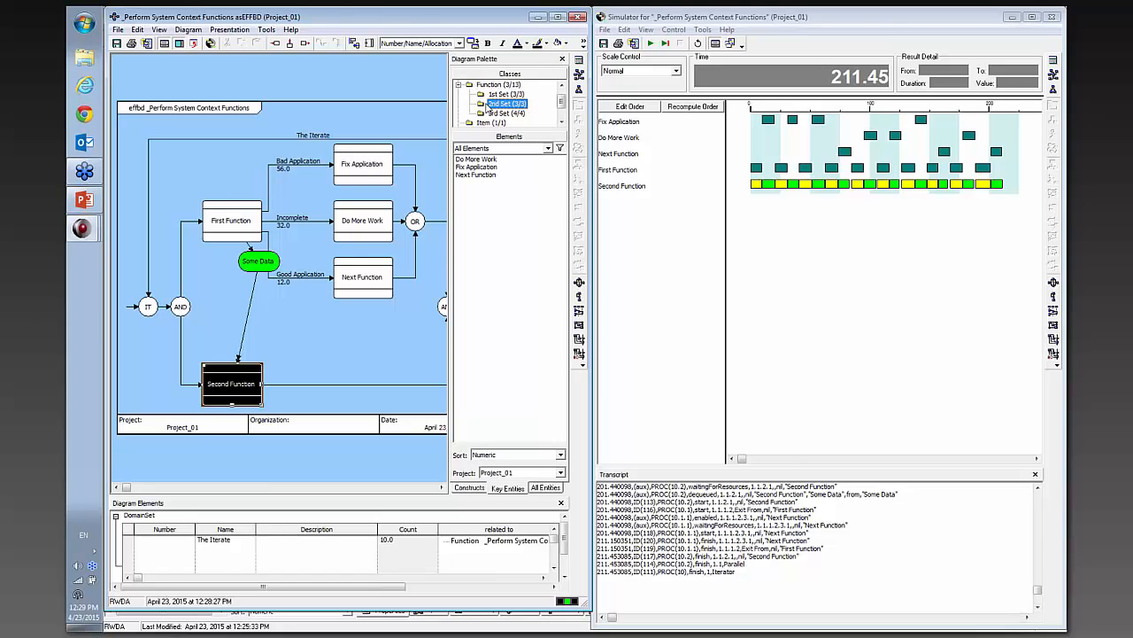
pyautogui.click(487, 85)
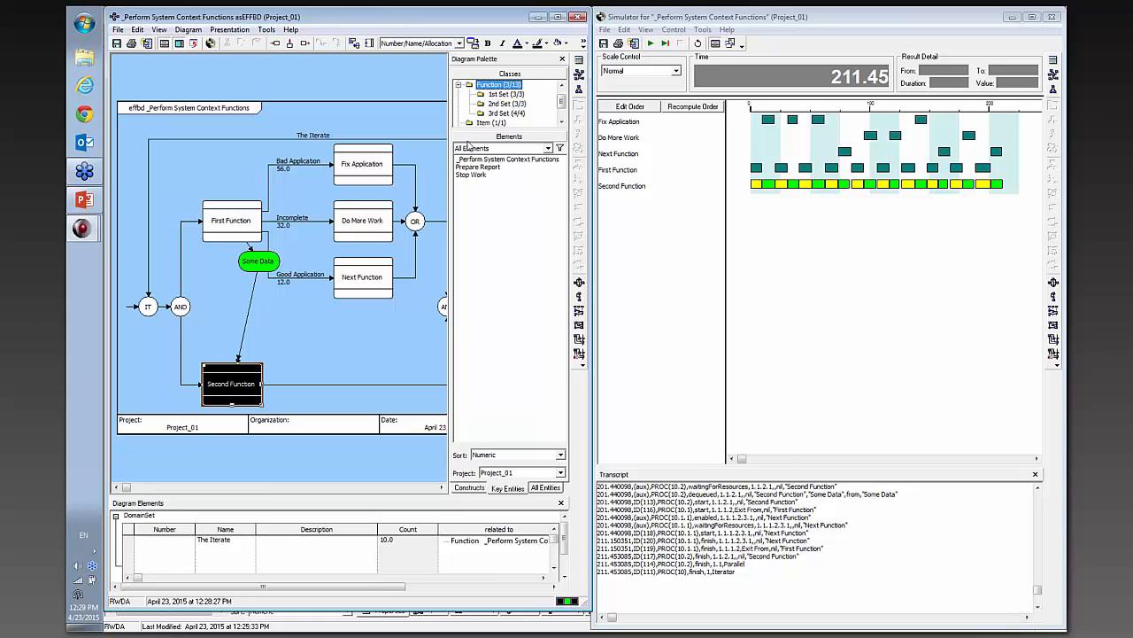
pyautogui.click(485, 104)
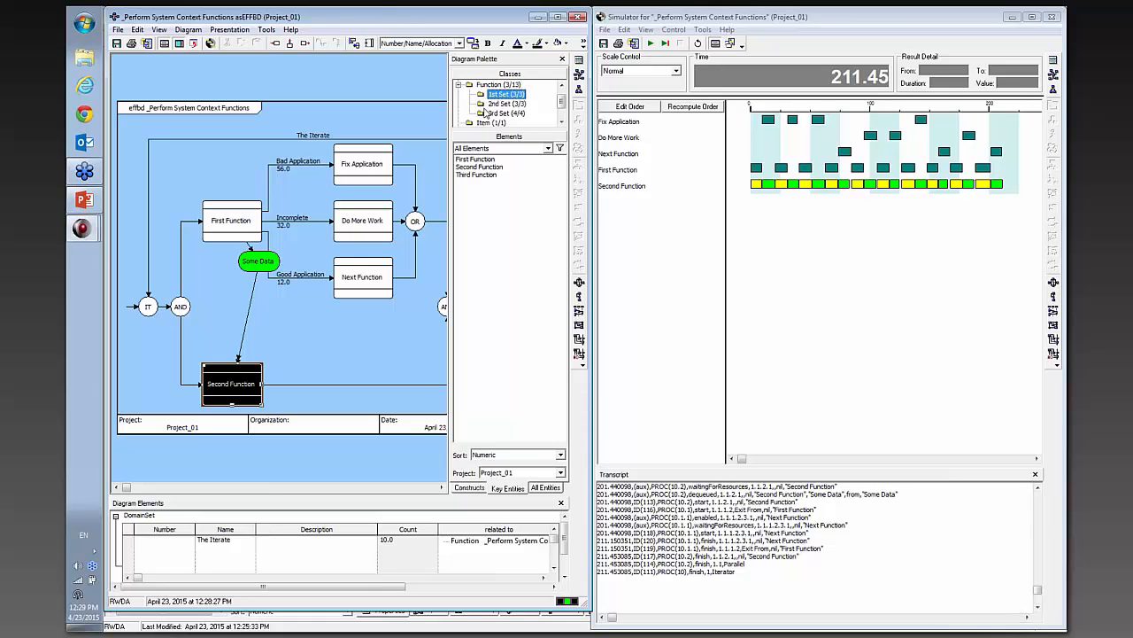
pyautogui.click(487, 114)
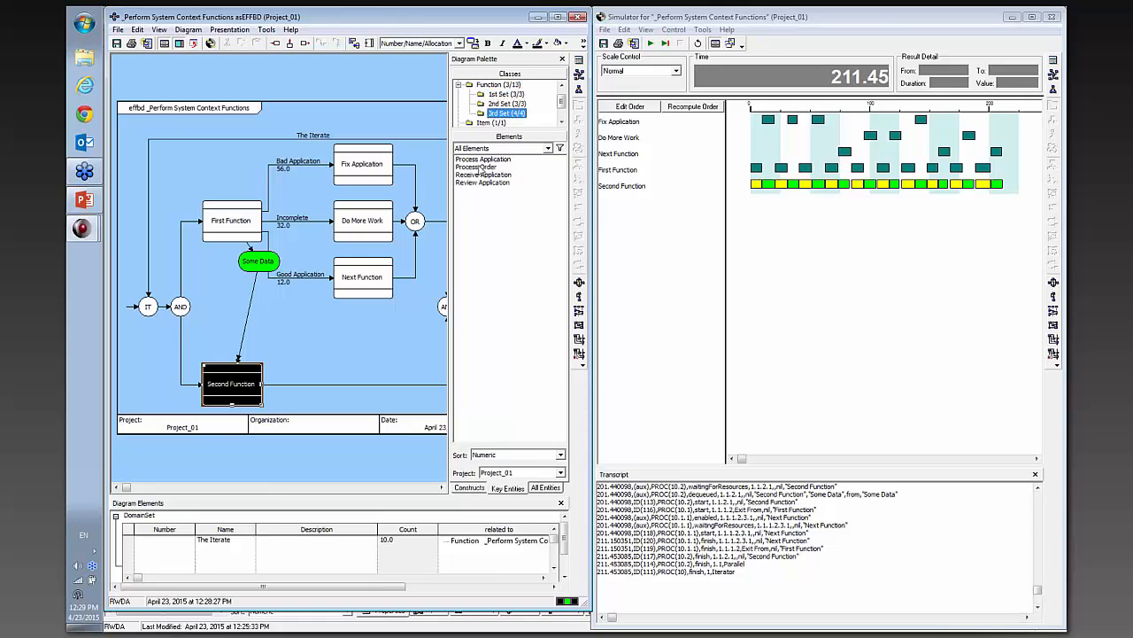
pyautogui.moveTo(481, 168); pyautogui.dragTo(359, 386)
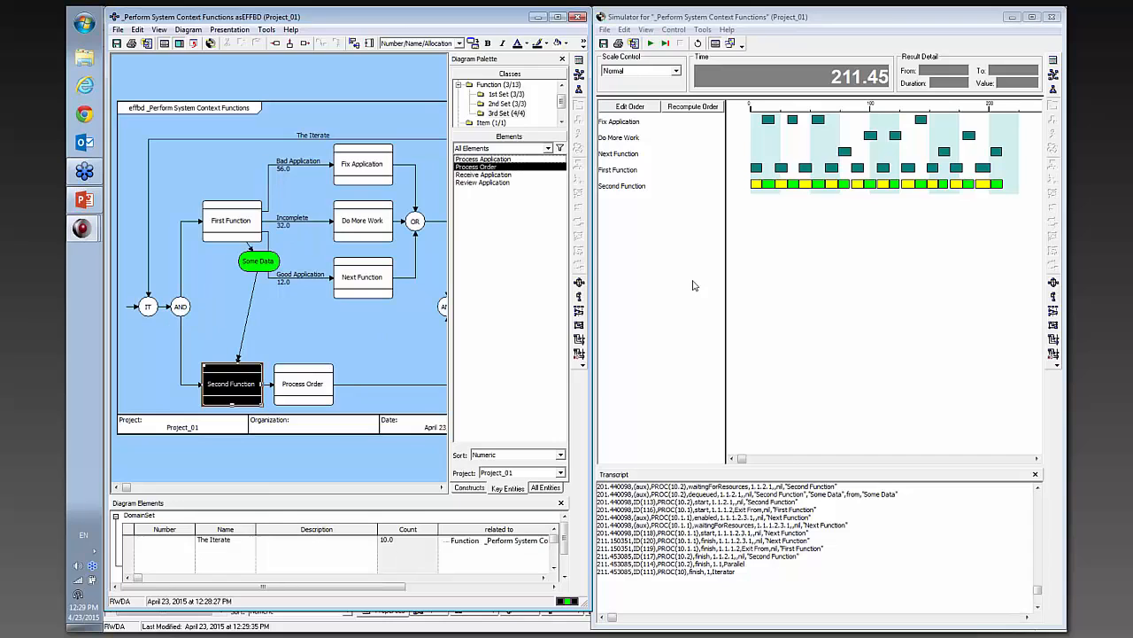
# Recompute the simulator's function order, reset the simulation and run it to completion
pyautogui.click(694, 106)
pyautogui.click(699, 43)
pyautogui.click(650, 43)
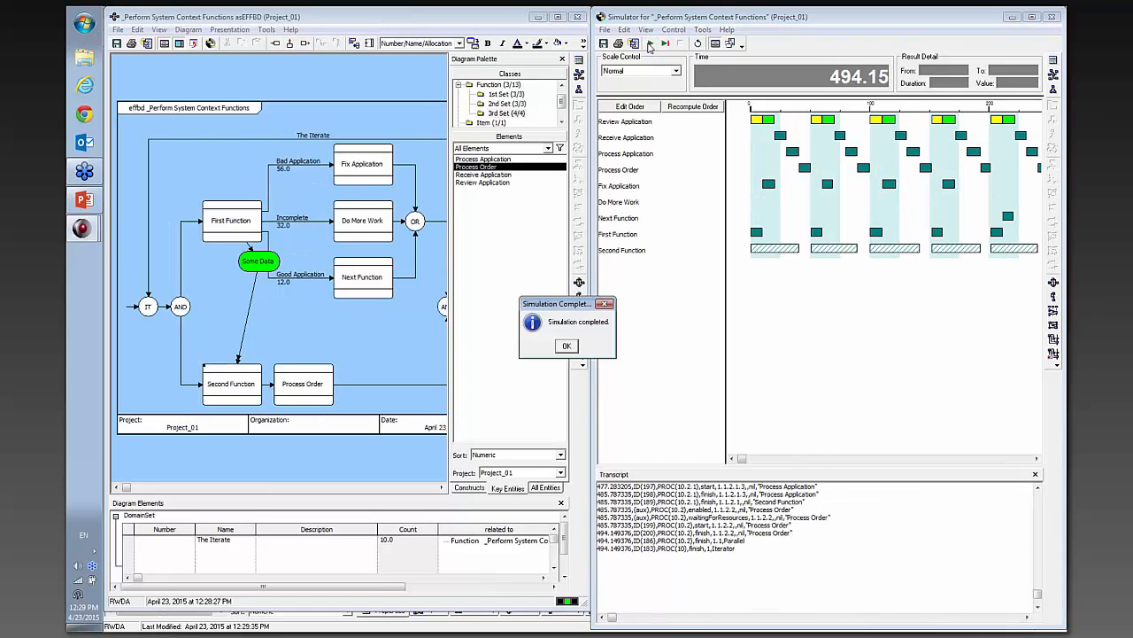
pyautogui.click(573, 349)
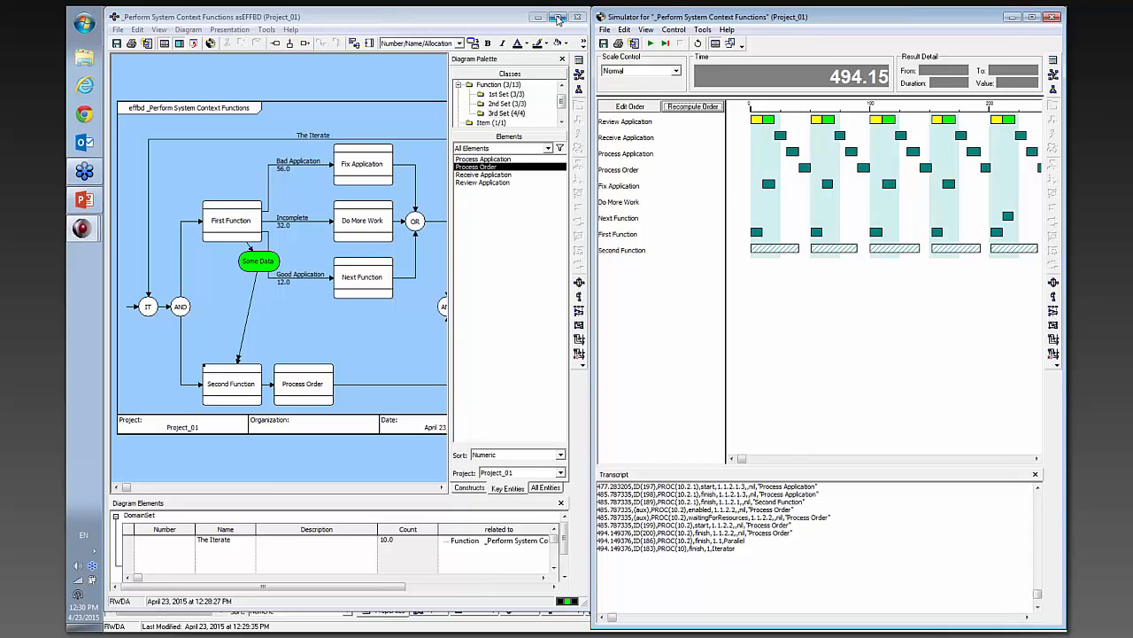
# Maximize the diagram window and insert a Loop construct after The Iterate
pyautogui.click(558, 20)
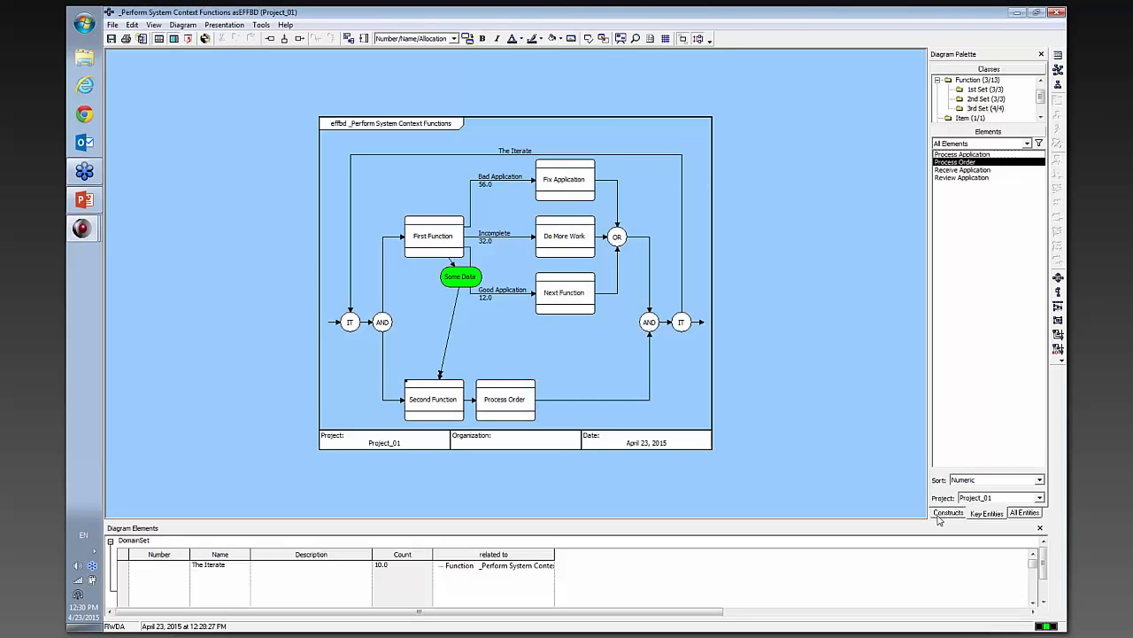
pyautogui.click(960, 156)
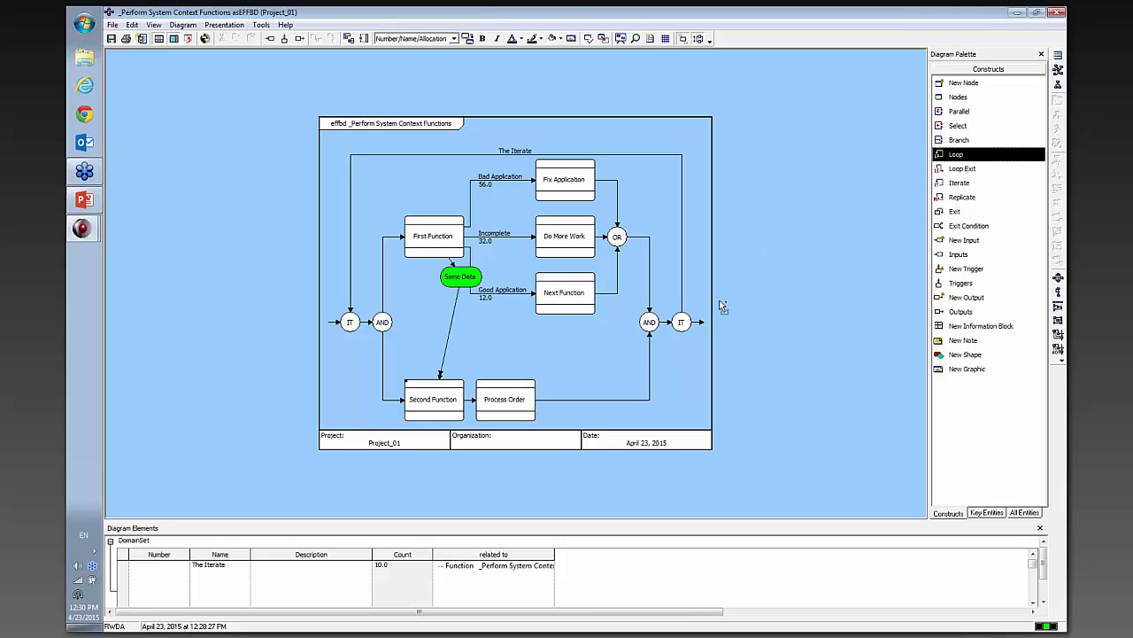
pyautogui.click(700, 321)
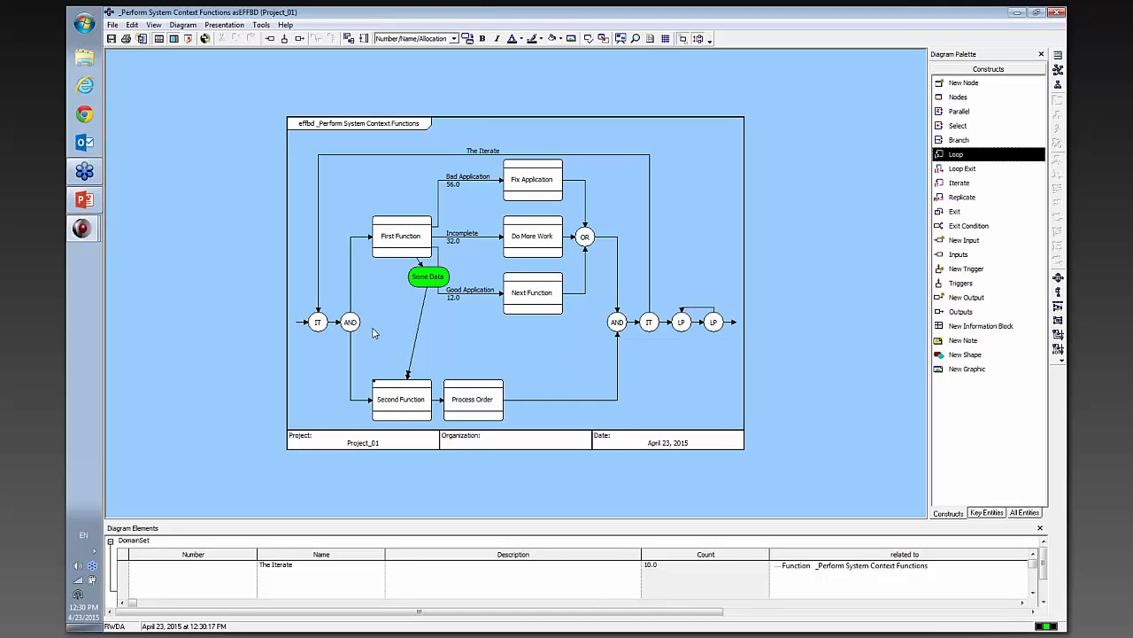
# Move the whole AND structure into the loop and delete the emptied Iterate construct
pyautogui.moveTo(350, 320); pyautogui.dragTo(698, 324)
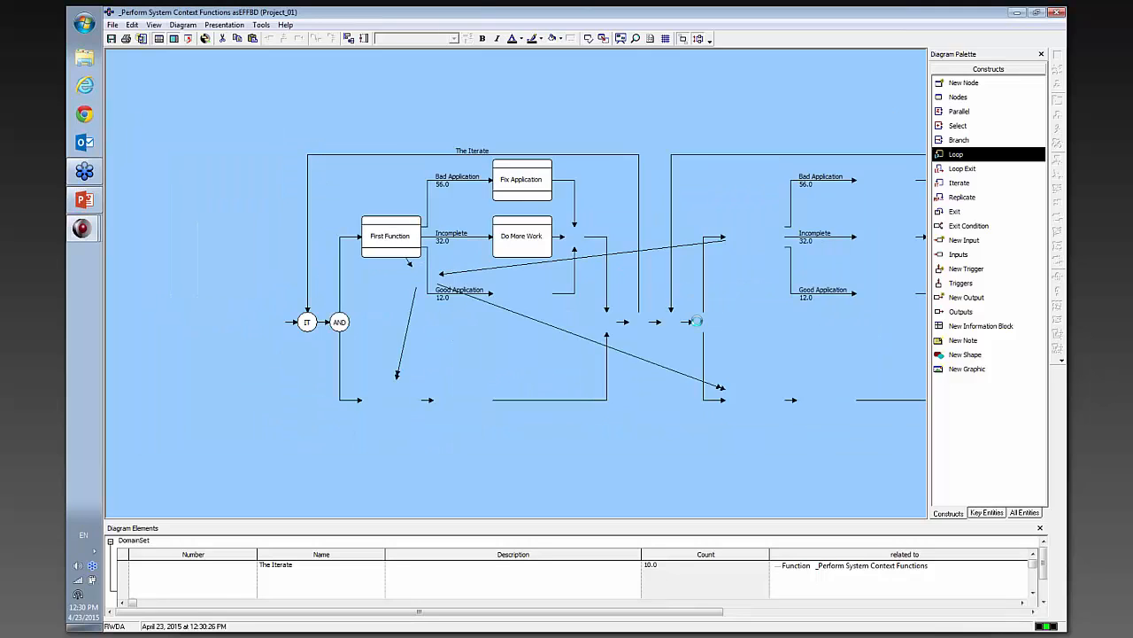
pyautogui.click(361, 324)
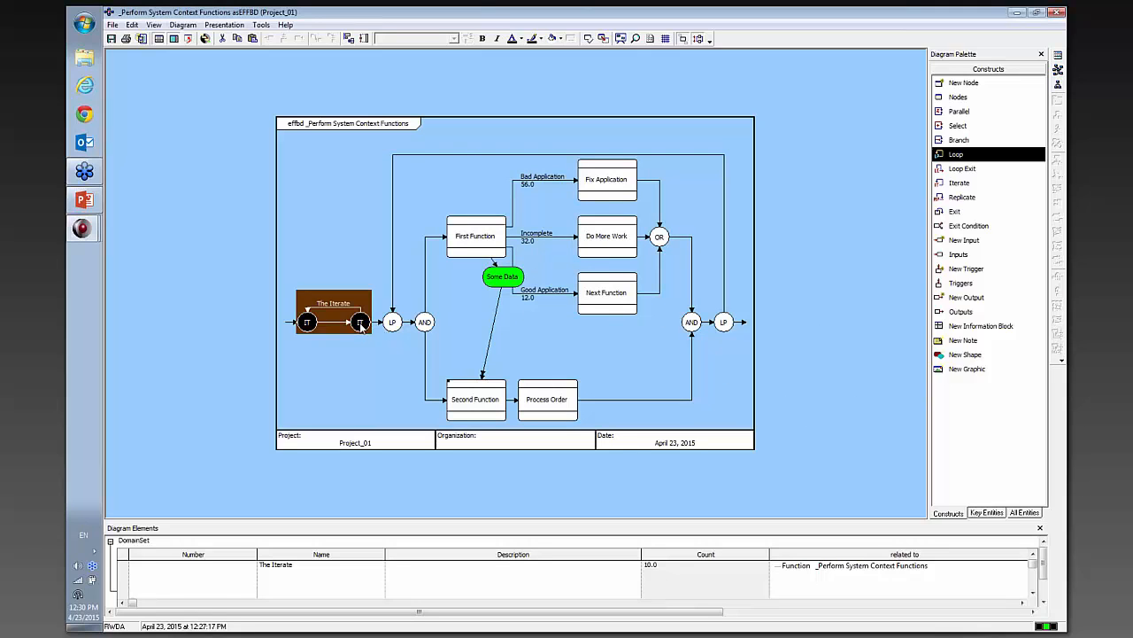
pyautogui.press('Delete')
pyautogui.press('Return')
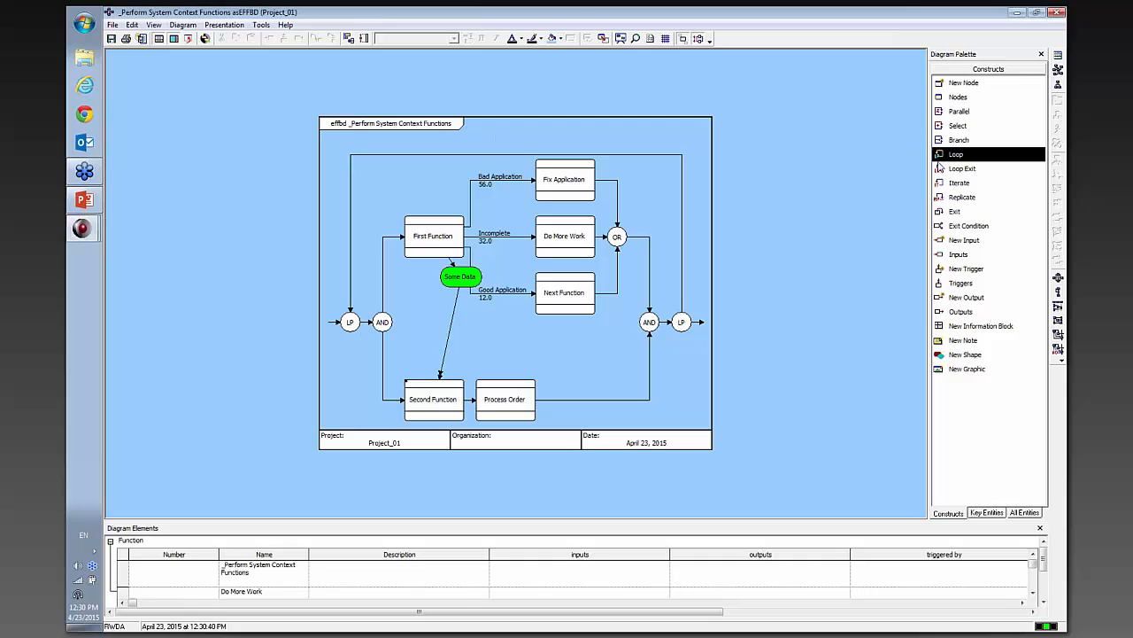
# Insert a Loop Exit after Fix Application and add the Stop Work function after the loop
pyautogui.click(948, 168)
pyautogui.click(612, 180)
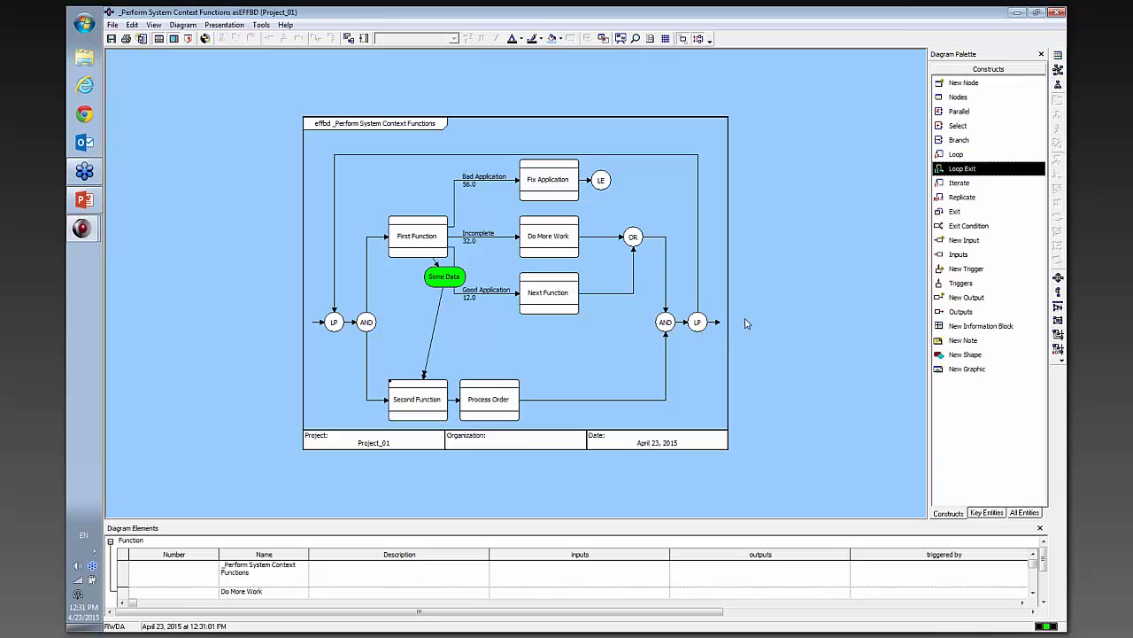
pyautogui.click(986, 513)
pyautogui.click(978, 90)
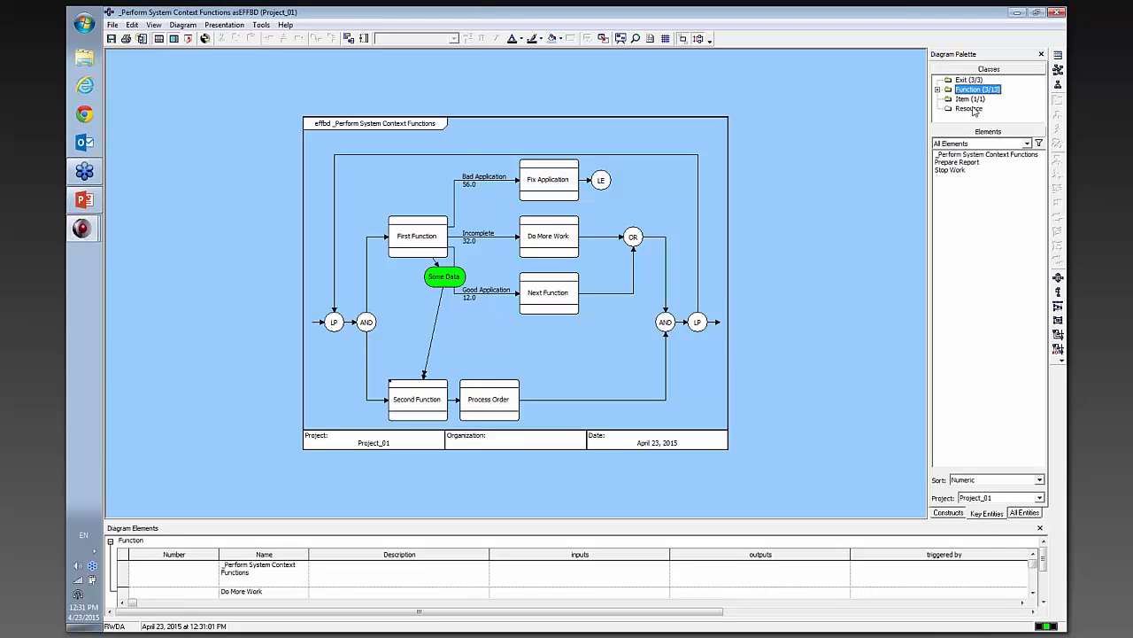
pyautogui.moveTo(951, 170); pyautogui.dragTo(716, 329)
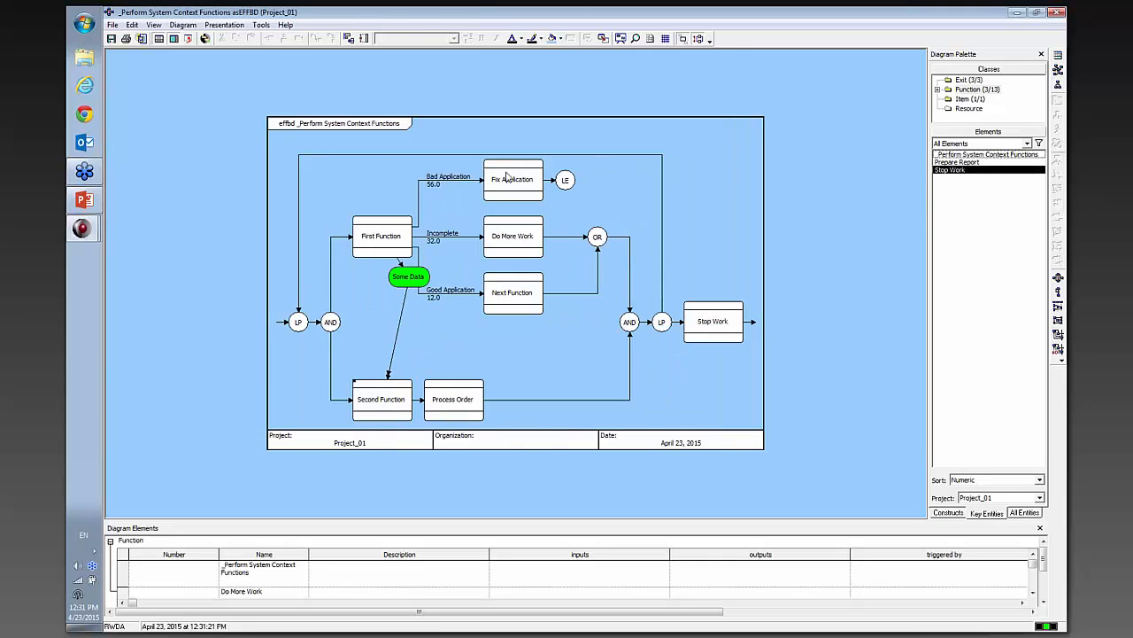
# Set the selection probability of the Bad Application exit to 12 and of the Good Application exit to 56
pyautogui.click(445, 186)
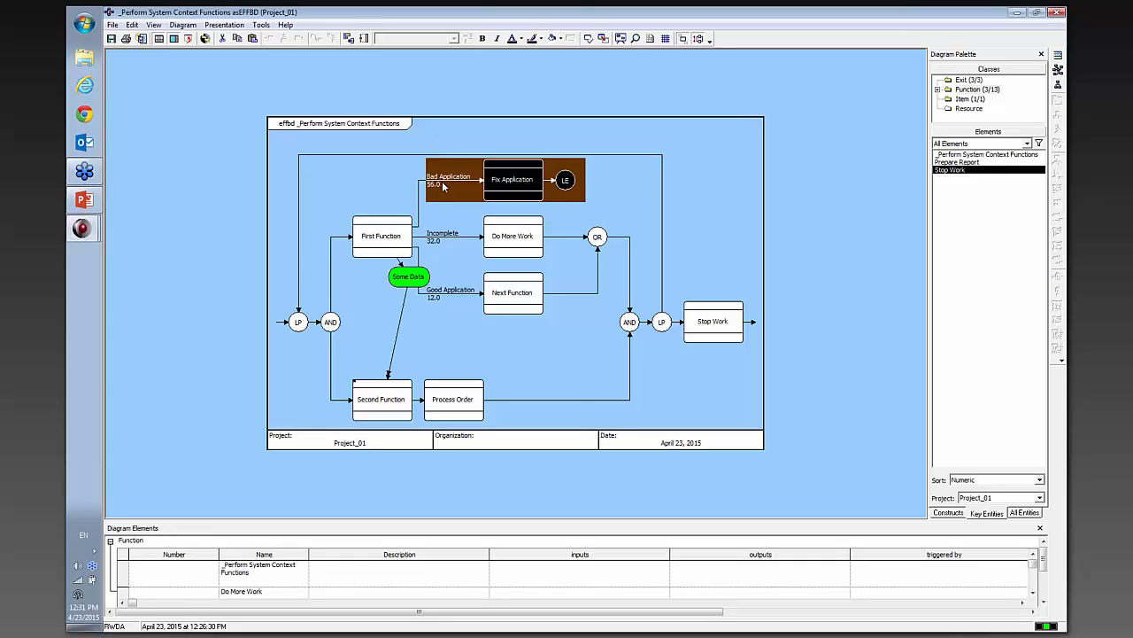
pyautogui.rightClick(445, 186)
pyautogui.click(478, 345)
pyautogui.write('12')
pyautogui.press('Return')
pyautogui.click(455, 293)
pyautogui.rightClick(455, 293)
pyautogui.click(485, 452)
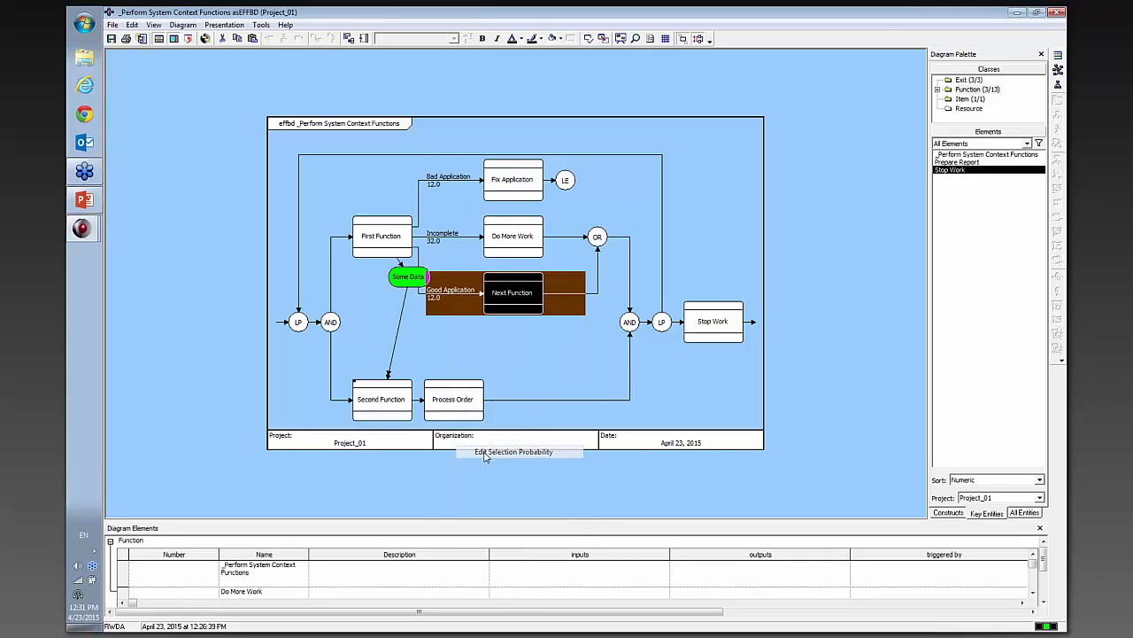
pyautogui.write('56')
pyautogui.press('Return')
pyautogui.click(530, 413)
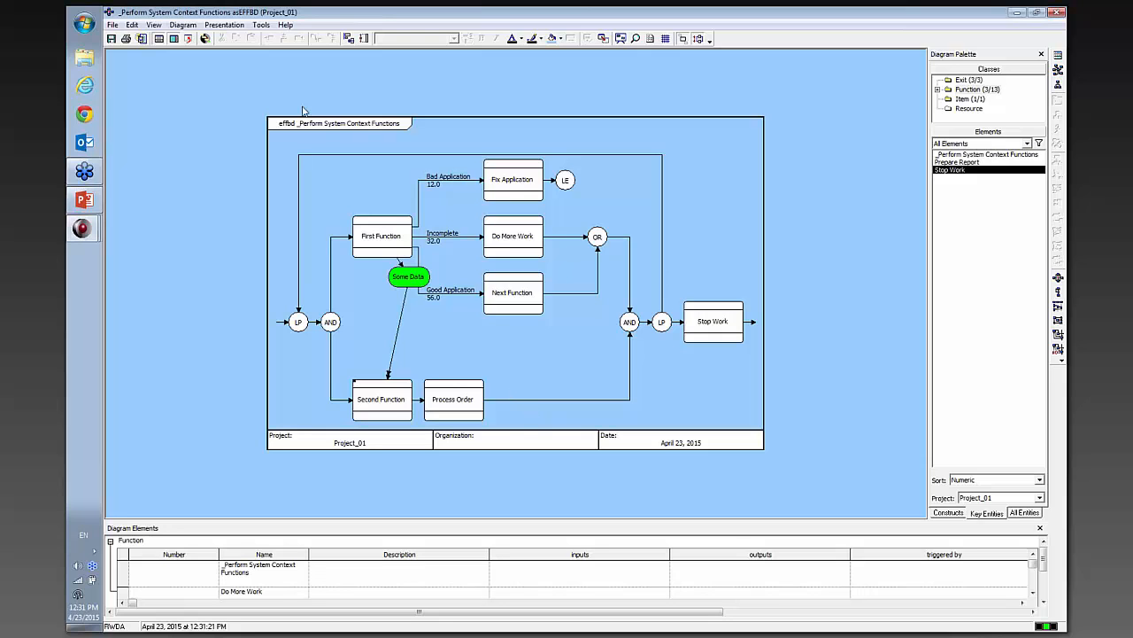
# Reset the simulator for the updated loop diagram and run the simulation to completion
pyautogui.click(208, 39)
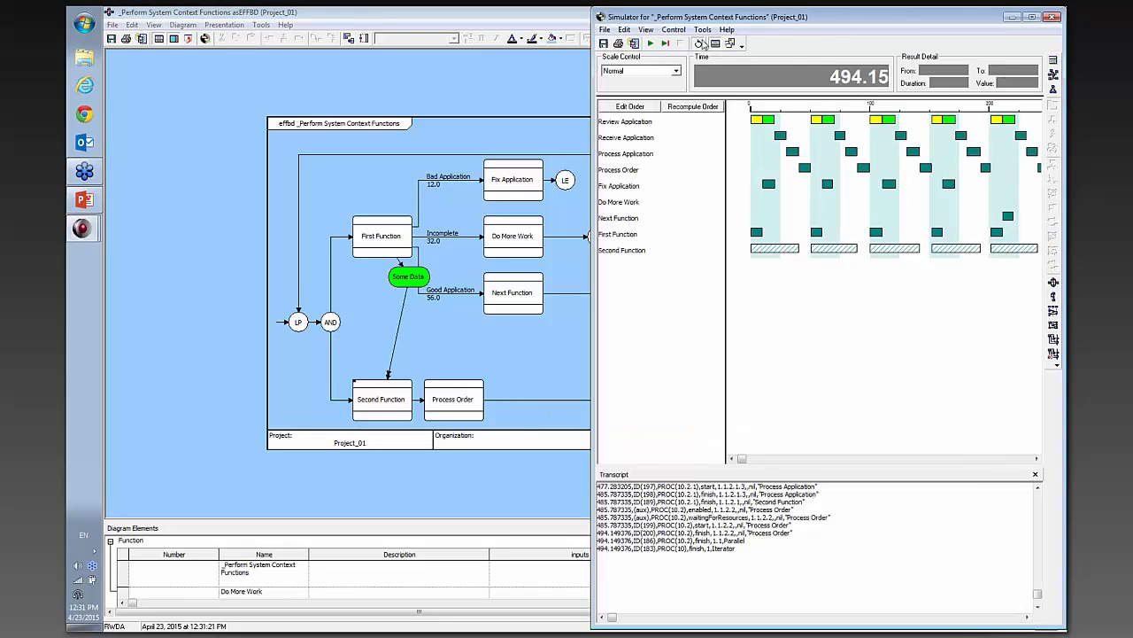
pyautogui.click(696, 43)
pyautogui.click(651, 42)
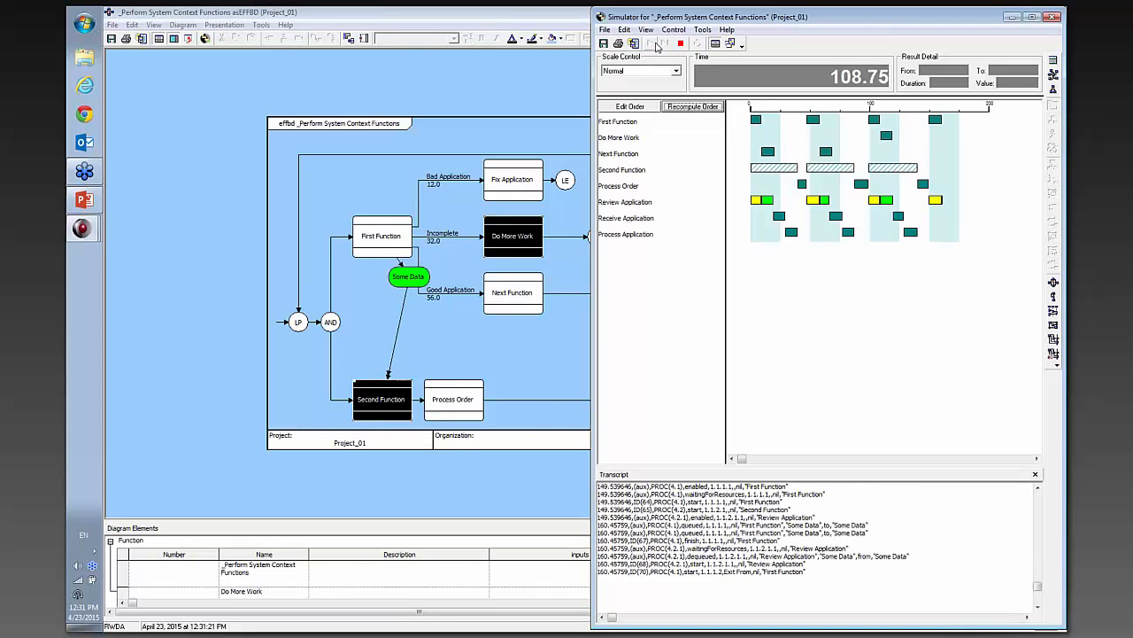
pyautogui.click(567, 346)
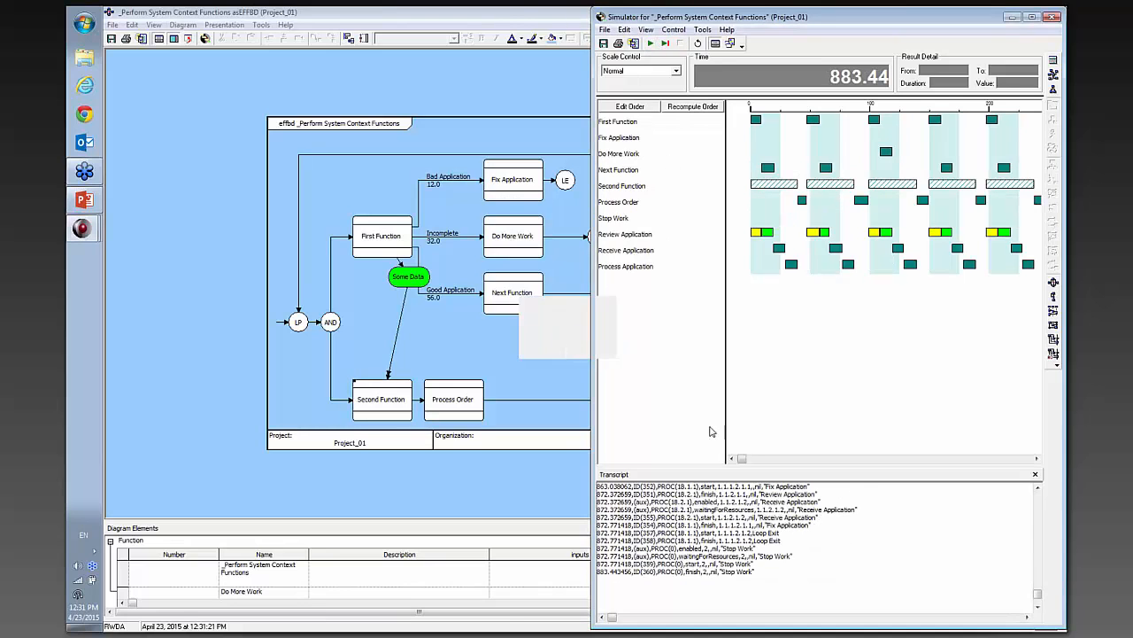
# Examine the end of the simulation timeline in the enlarged simulator window, then return to the diagram
pyautogui.click(1032, 17)
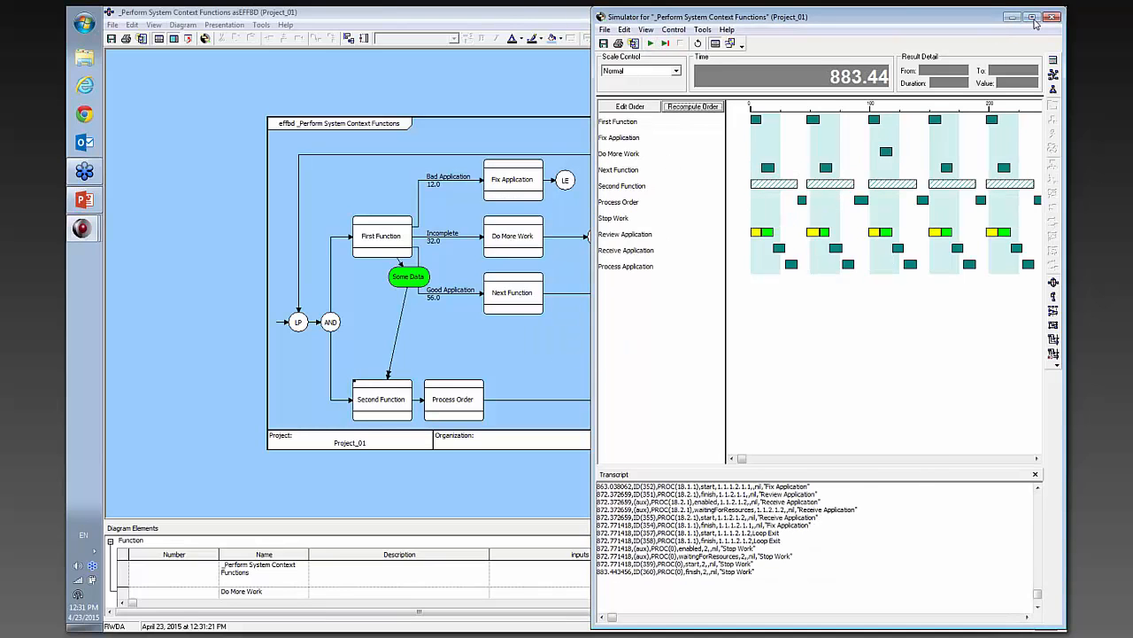
pyautogui.click(1029, 468)
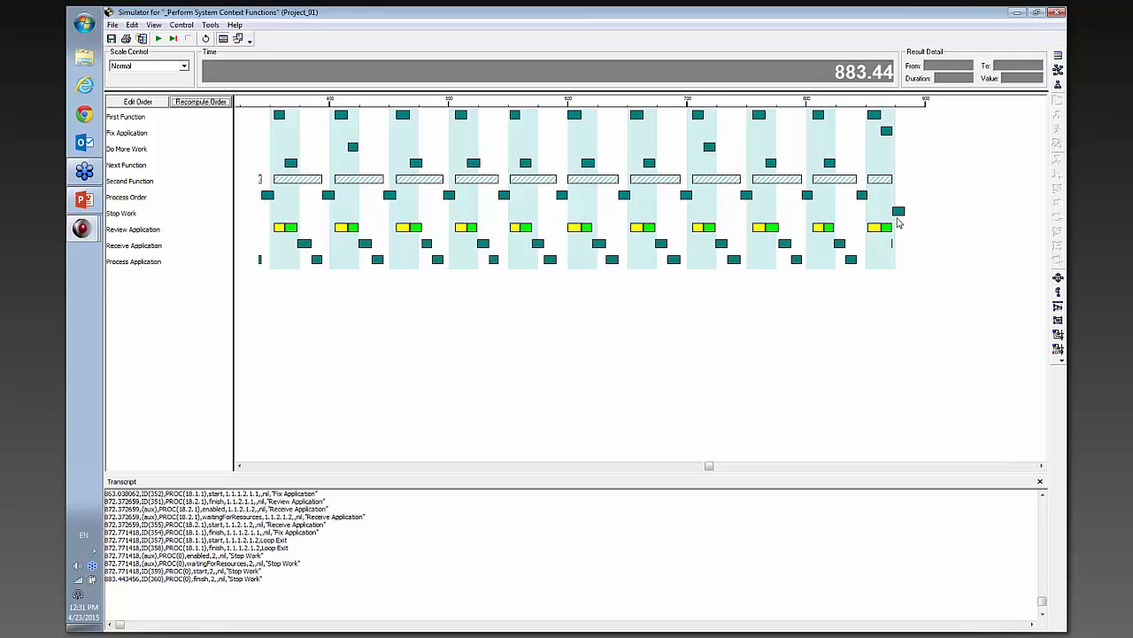
pyautogui.click(1036, 11)
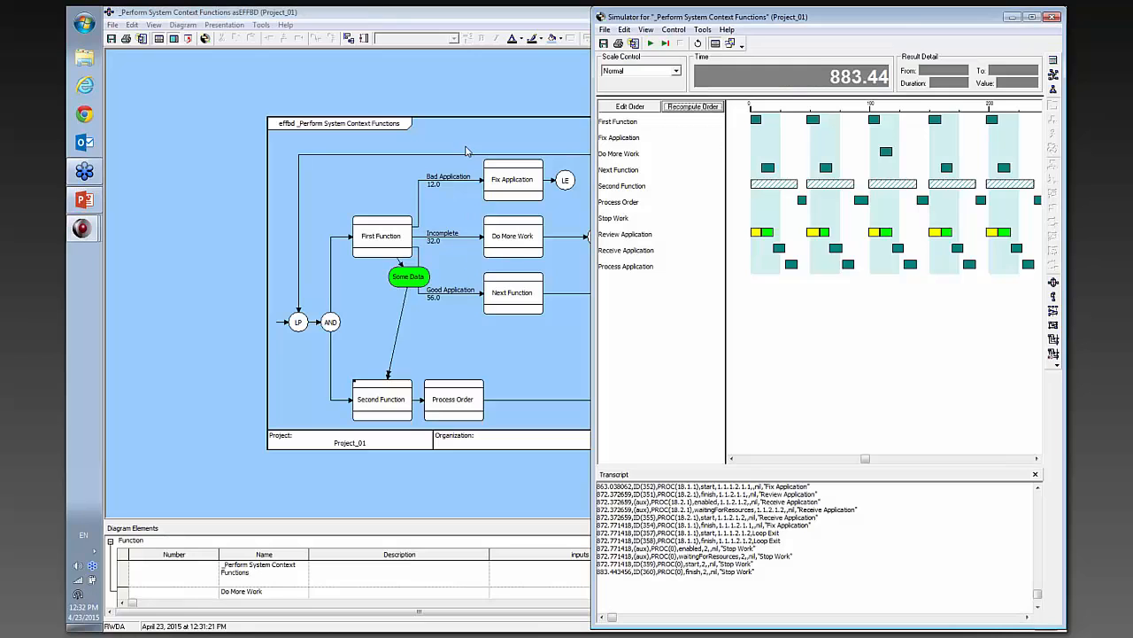
pyautogui.click(467, 150)
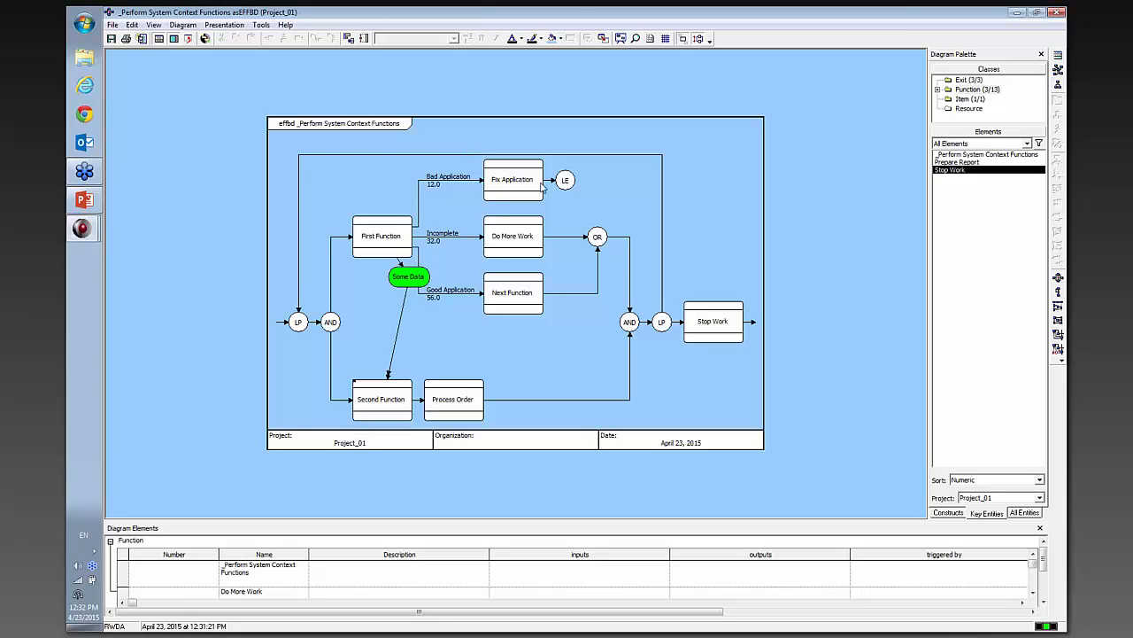
# Add a third, empty branch to the AND construct
pyautogui.click(958, 513)
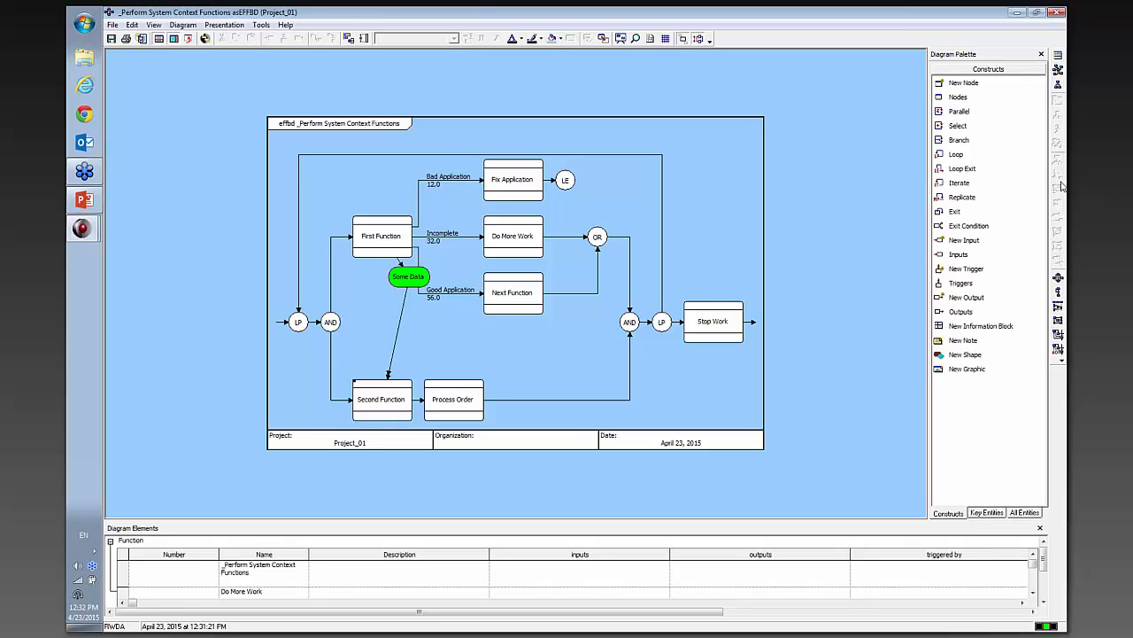
pyautogui.click(942, 141)
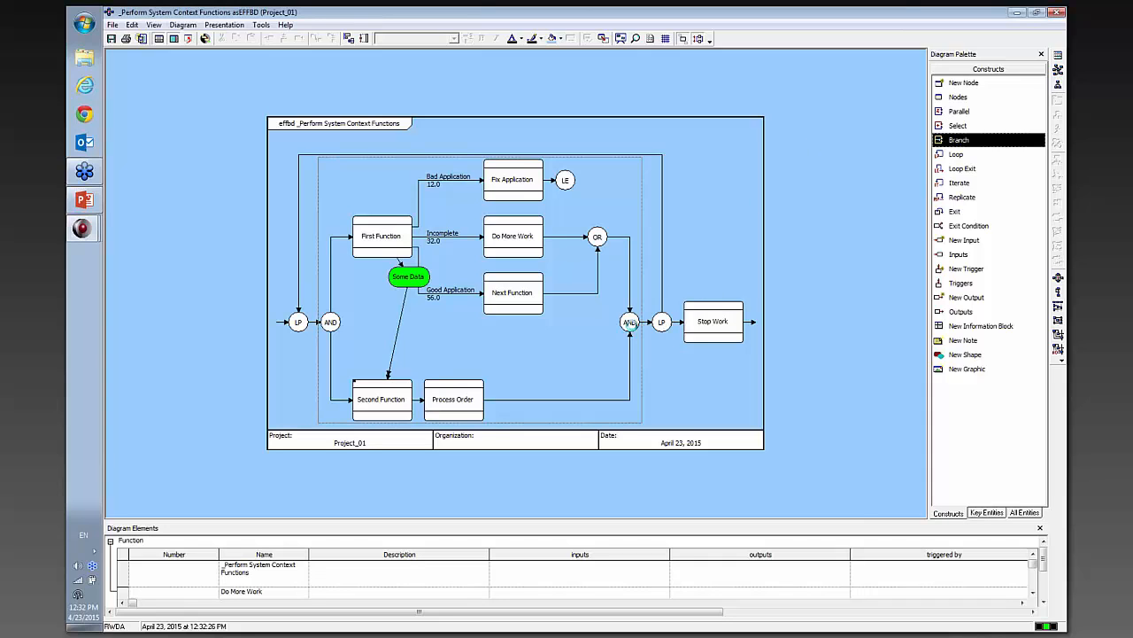
pyautogui.click(629, 323)
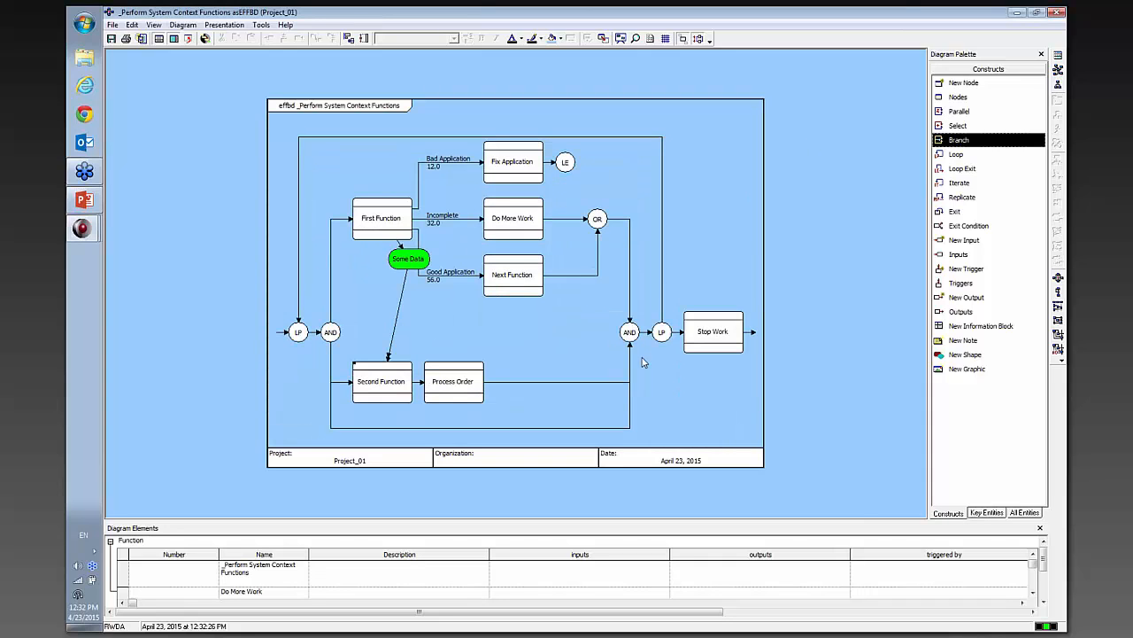
# Move the whole AND structure out in front of the loop and delete the emptied Loop construct
pyautogui.click(330, 332)
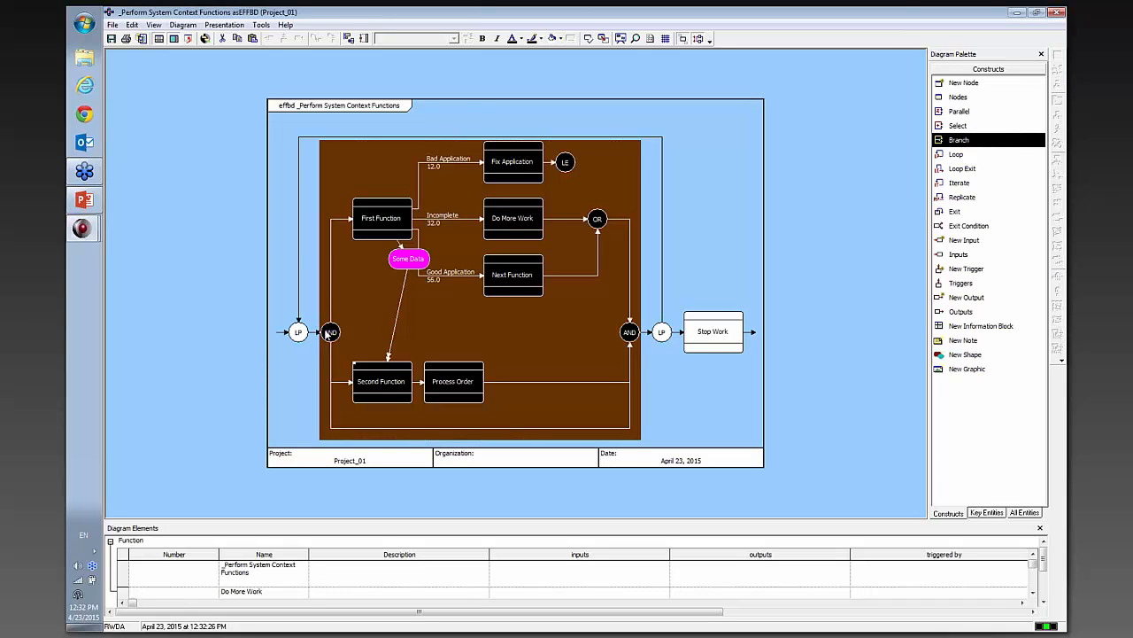
pyautogui.moveTo(325, 330); pyautogui.dragTo(282, 335)
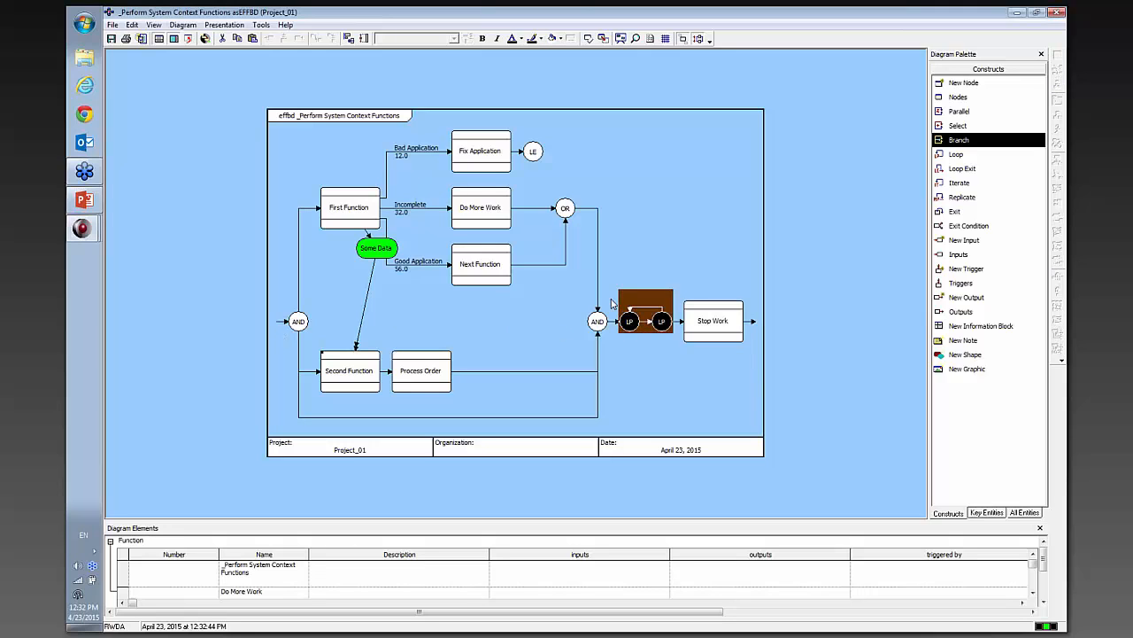
pyautogui.press('Delete')
pyautogui.press('Return')
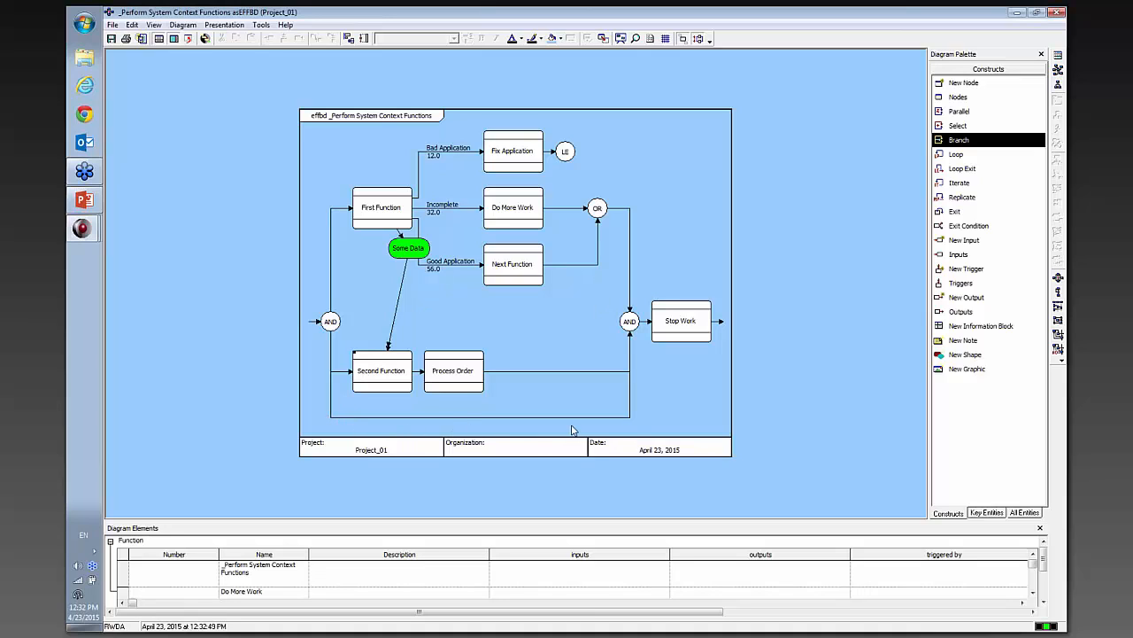
# Insert a Loop after the OR on the upper AND branch and move First Function with its exit paths into it
pyautogui.click(566, 152)
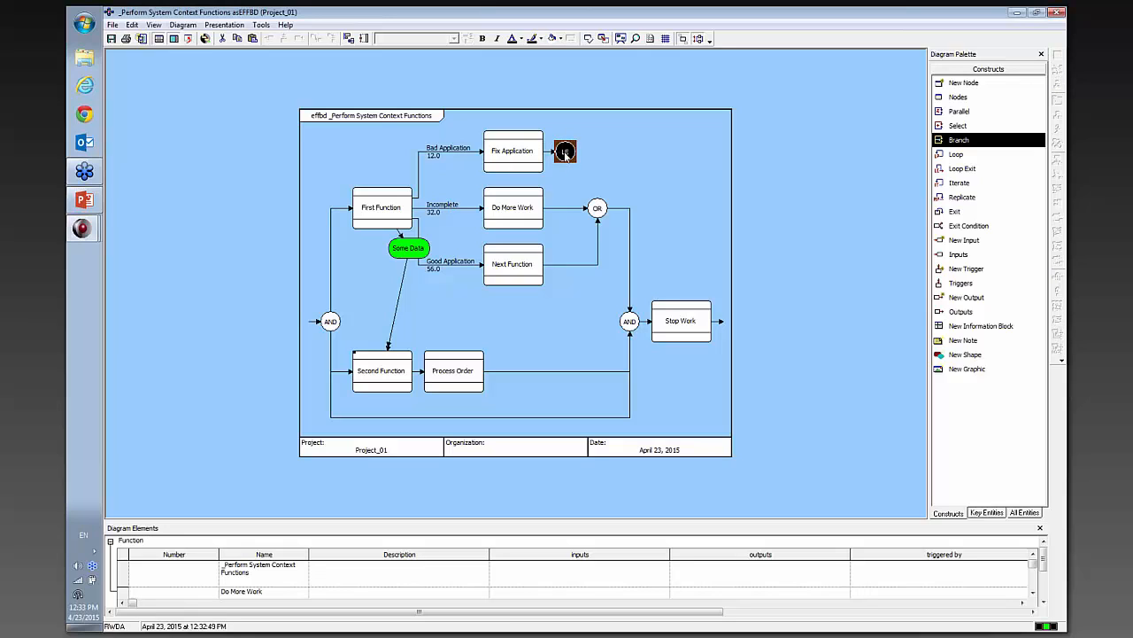
pyautogui.click(961, 155)
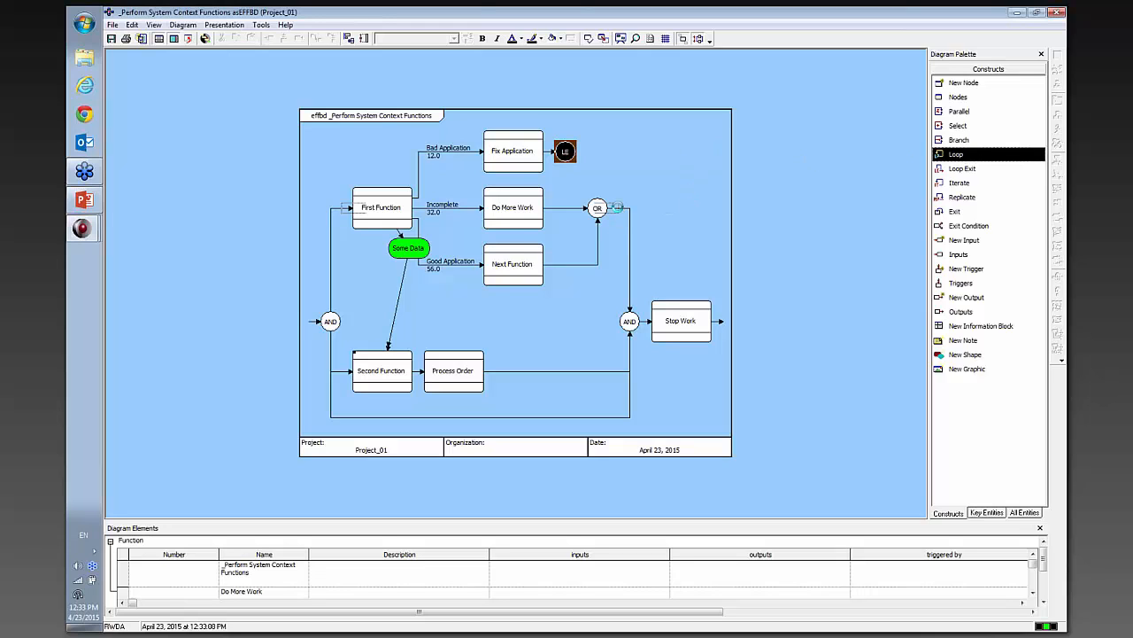
pyautogui.click(617, 209)
pyautogui.moveTo(357, 212); pyautogui.dragTo(615, 210)
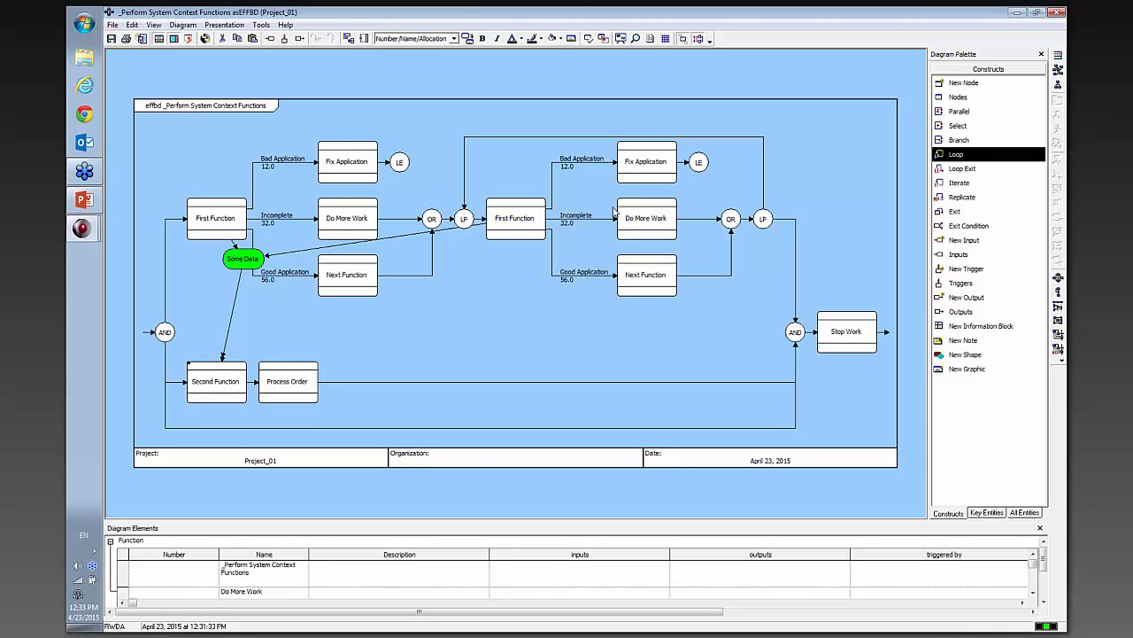
# Delete the Loop Exit following Fix Application
pyautogui.click(558, 164)
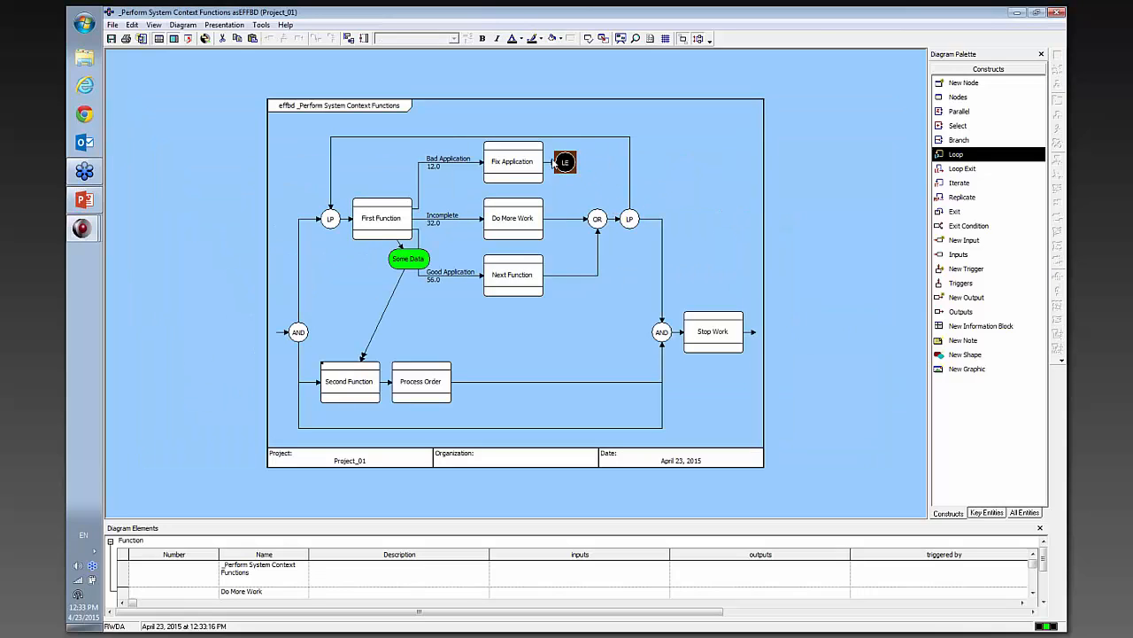
pyautogui.press('Delete')
pyautogui.press('Return')
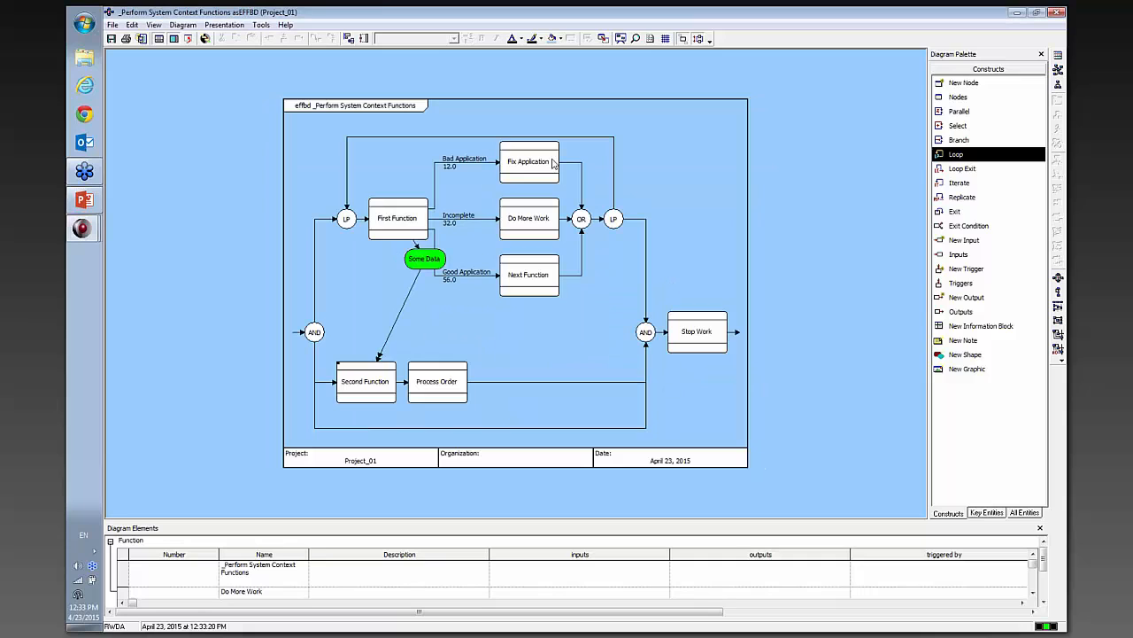
# Insert a Loop after Process Order and move Second Function and Process Order into it
pyautogui.click(537, 387)
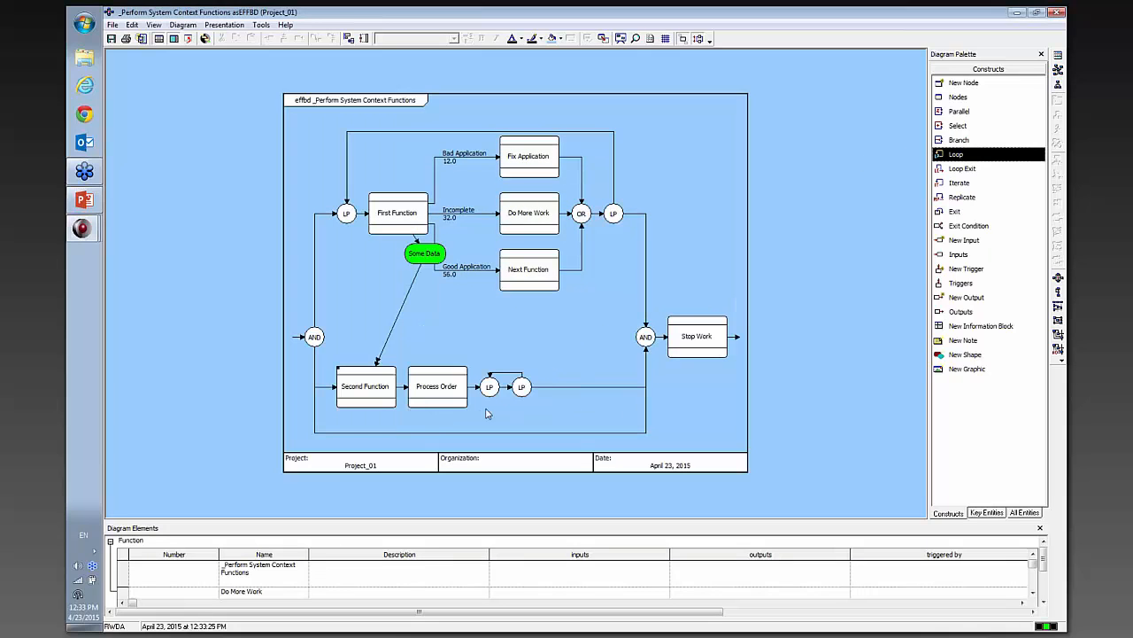
pyautogui.click(357, 403)
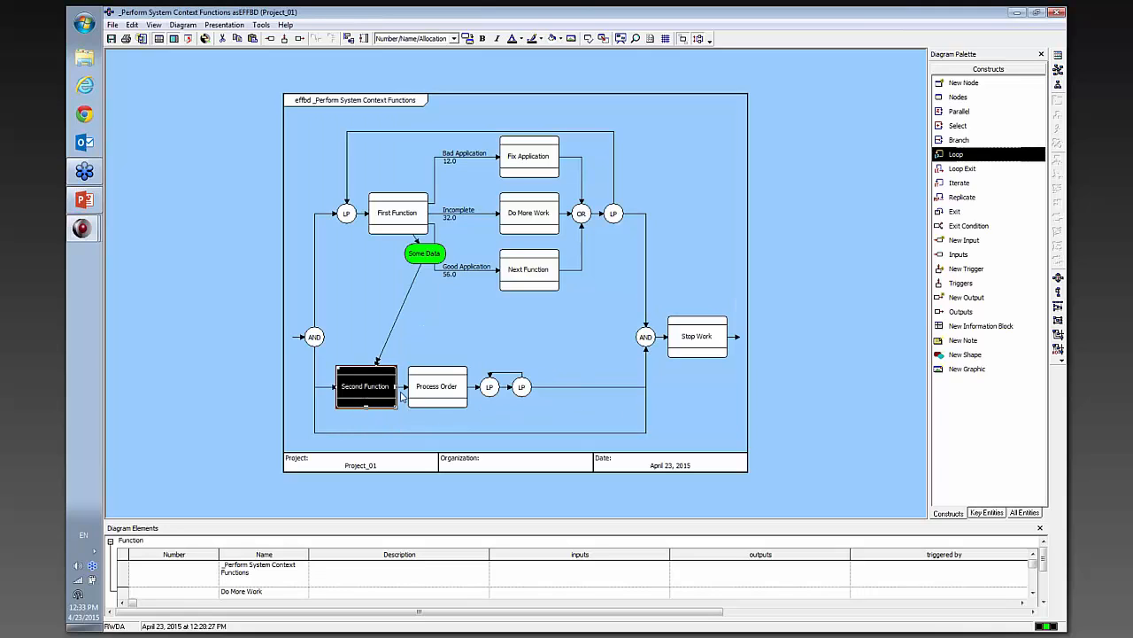
pyautogui.keyDown('shift'); pyautogui.click(440, 396); pyautogui.keyUp('shift')
pyautogui.moveTo(359, 394); pyautogui.dragTo(510, 394)
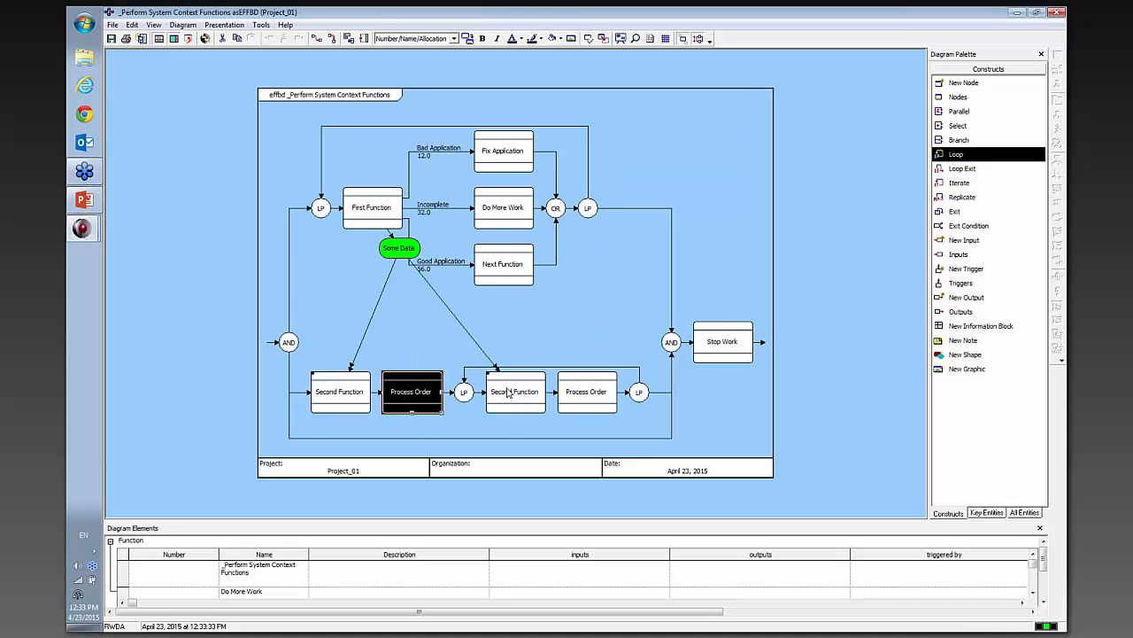
# Turn on the kill status for the empty third branch of the AND construct
pyautogui.click(406, 436)
pyautogui.rightClick(406, 436)
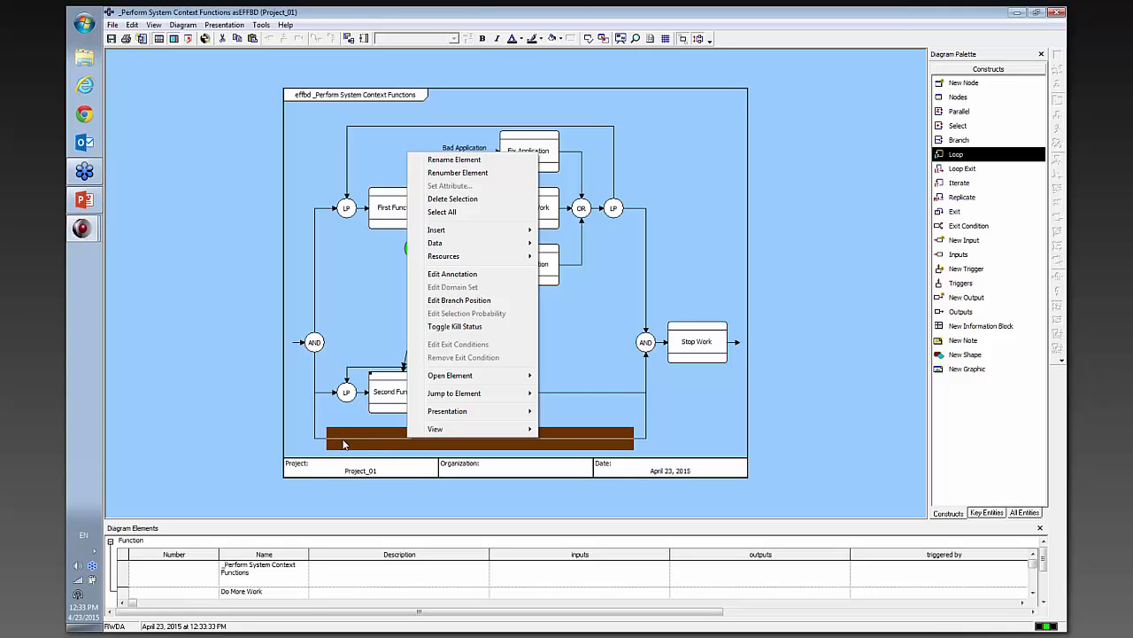
pyautogui.click(444, 328)
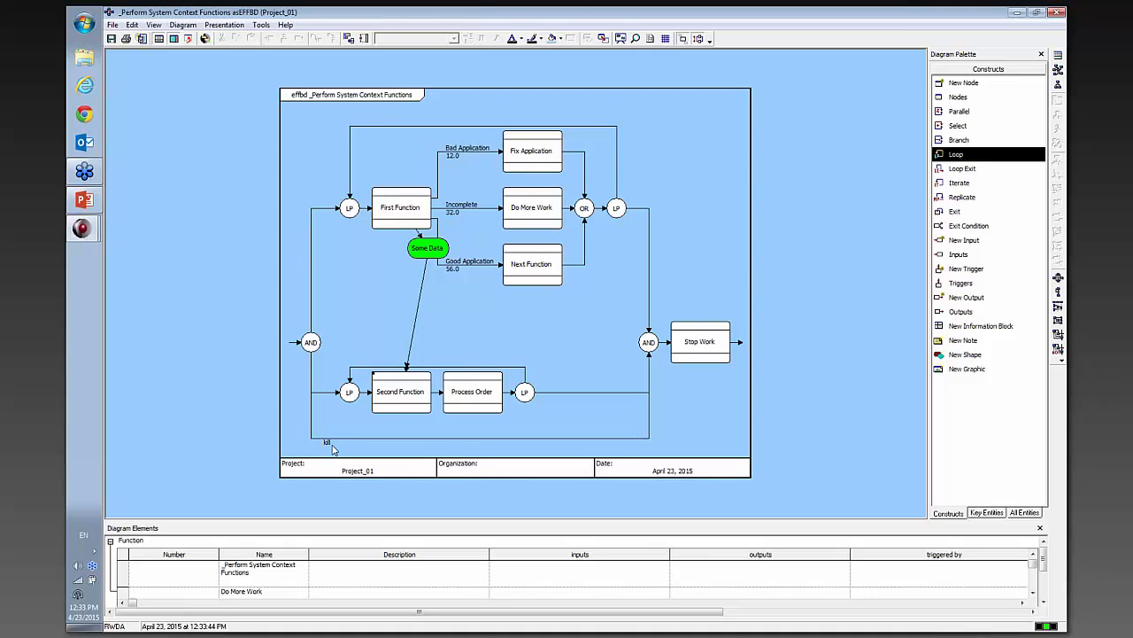
# Place the existing Prepare Report function on the kill branch
pyautogui.click(988, 512)
pyautogui.click(965, 90)
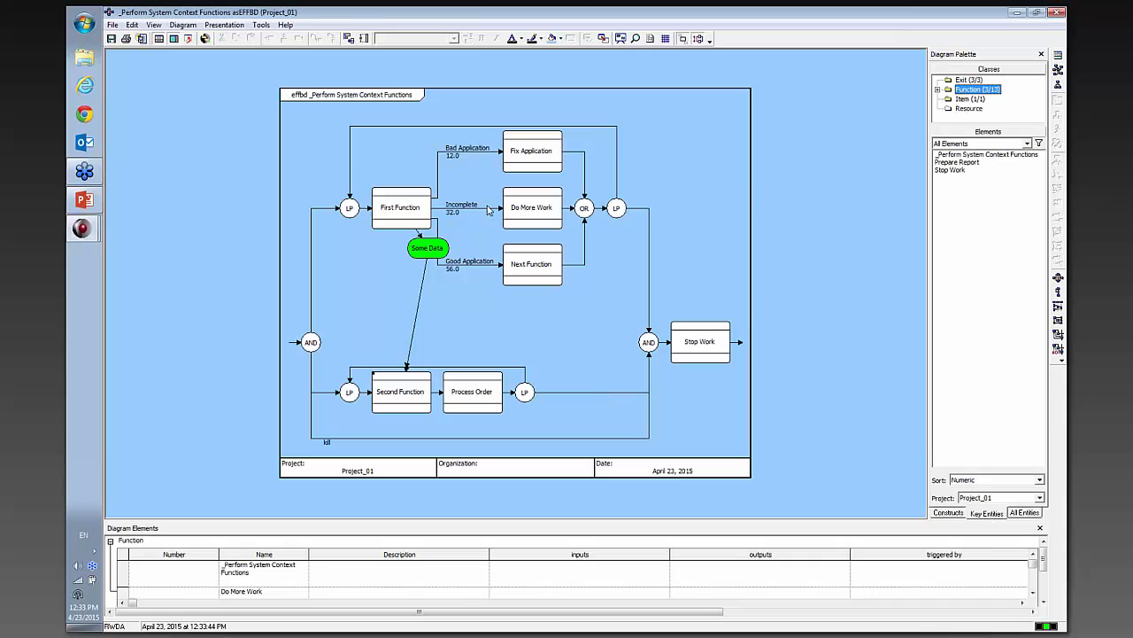
pyautogui.moveTo(947, 162); pyautogui.dragTo(418, 443)
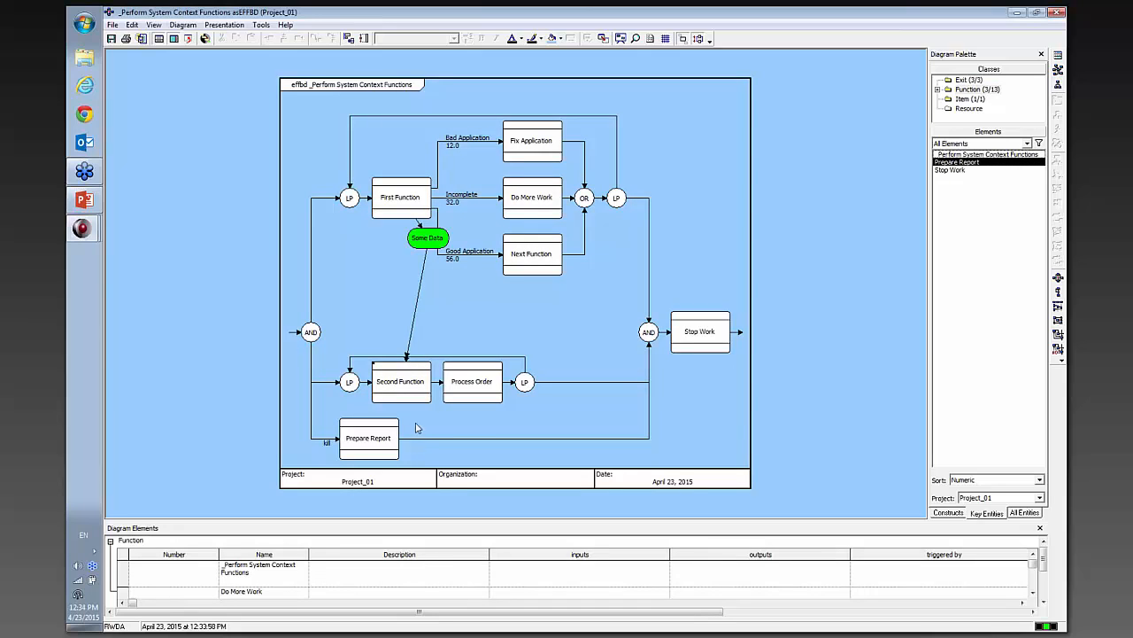
# Make the Some Data item a trigger of the Prepare Report function
pyautogui.click(386, 438)
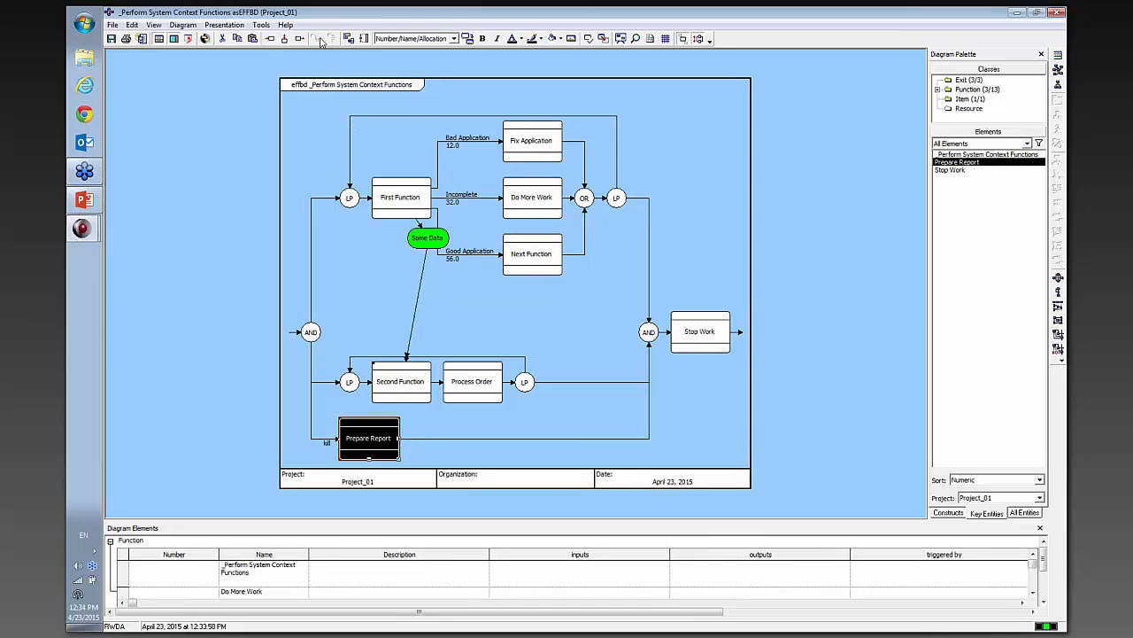
pyautogui.click(284, 40)
pyautogui.doubleClick(276, 118)
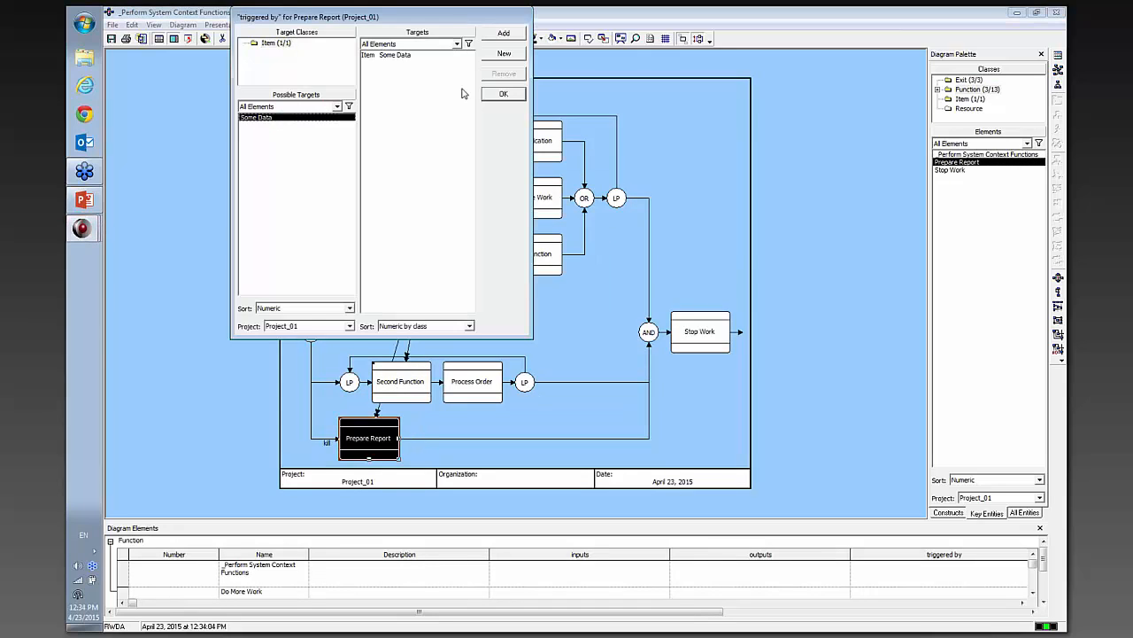
pyautogui.click(503, 94)
pyautogui.click(569, 402)
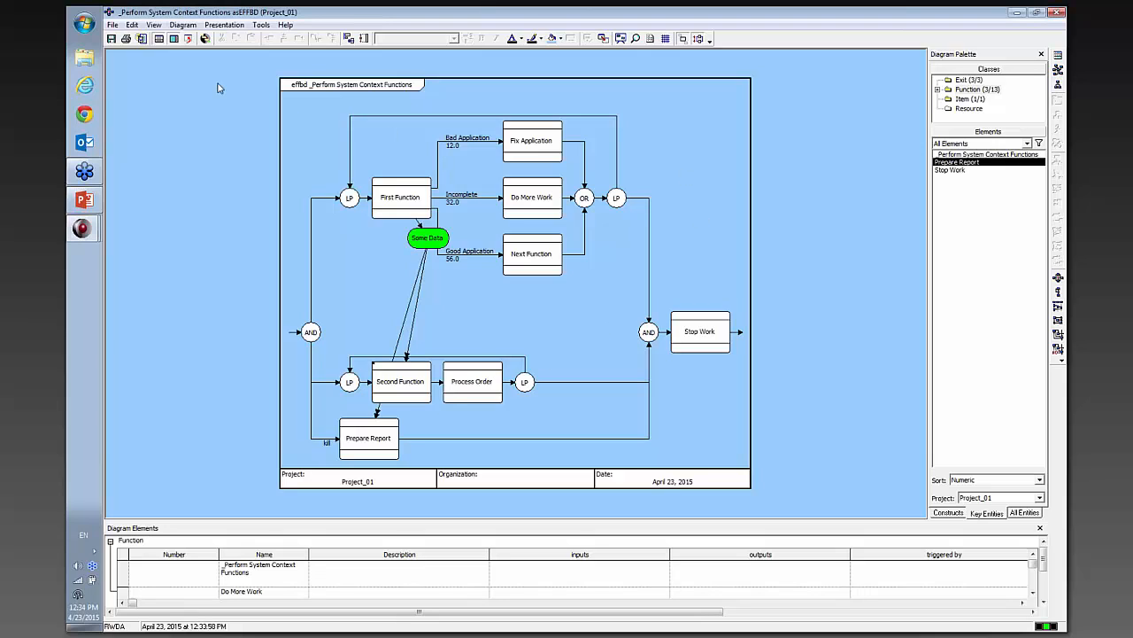
# Reset and rerun the simulation with the kill branch in place, then close the simulator
pyautogui.click(206, 38)
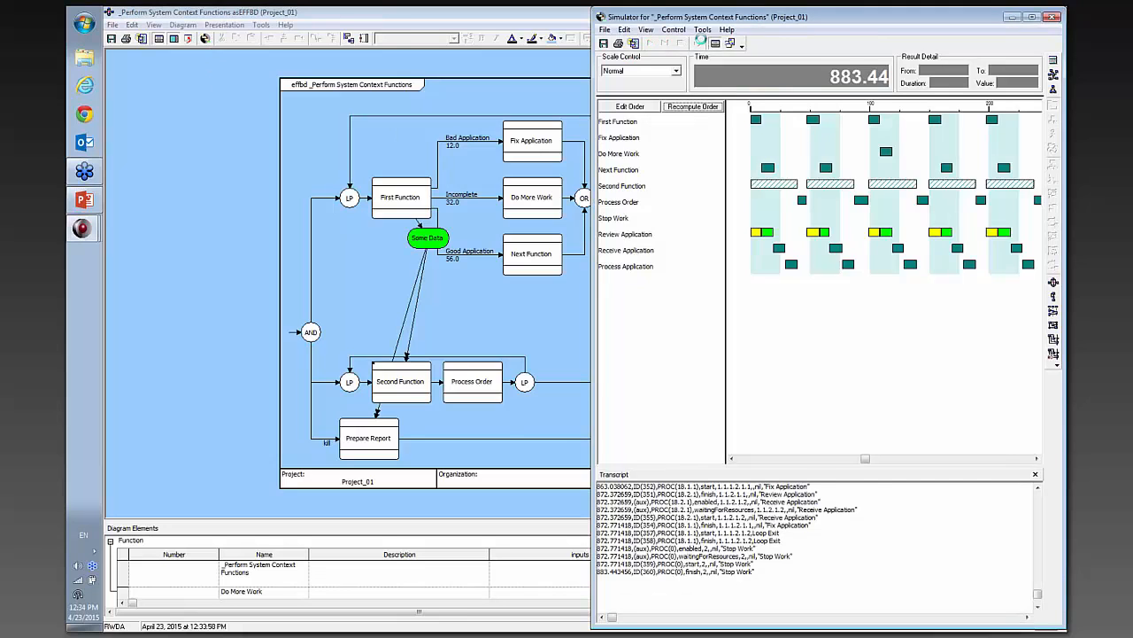
pyautogui.click(698, 42)
pyautogui.click(651, 44)
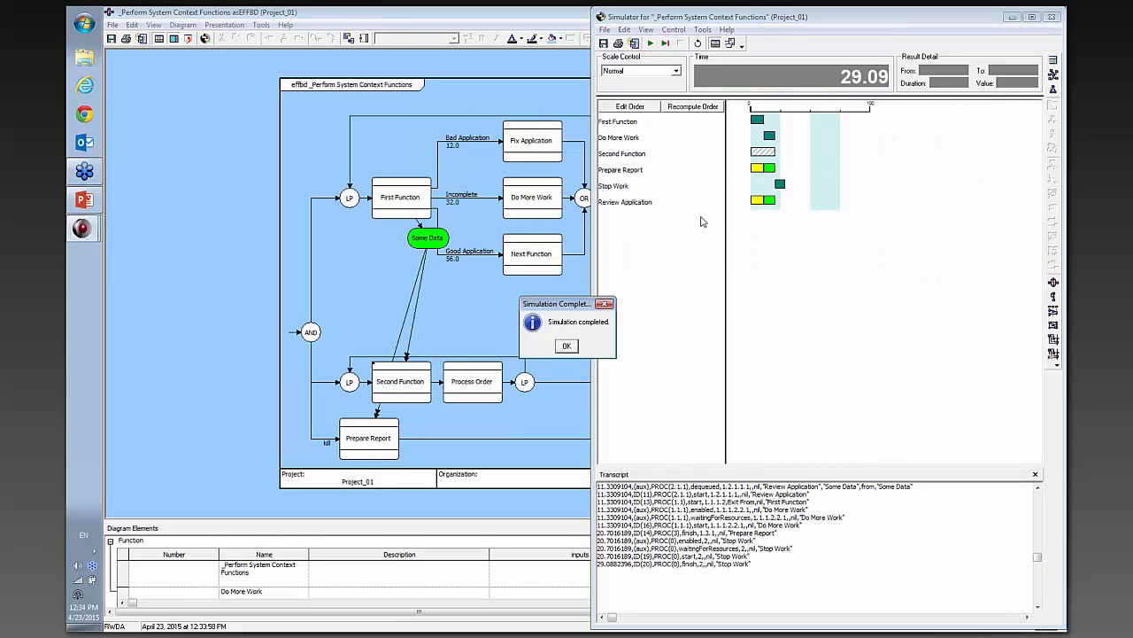
pyautogui.click(568, 346)
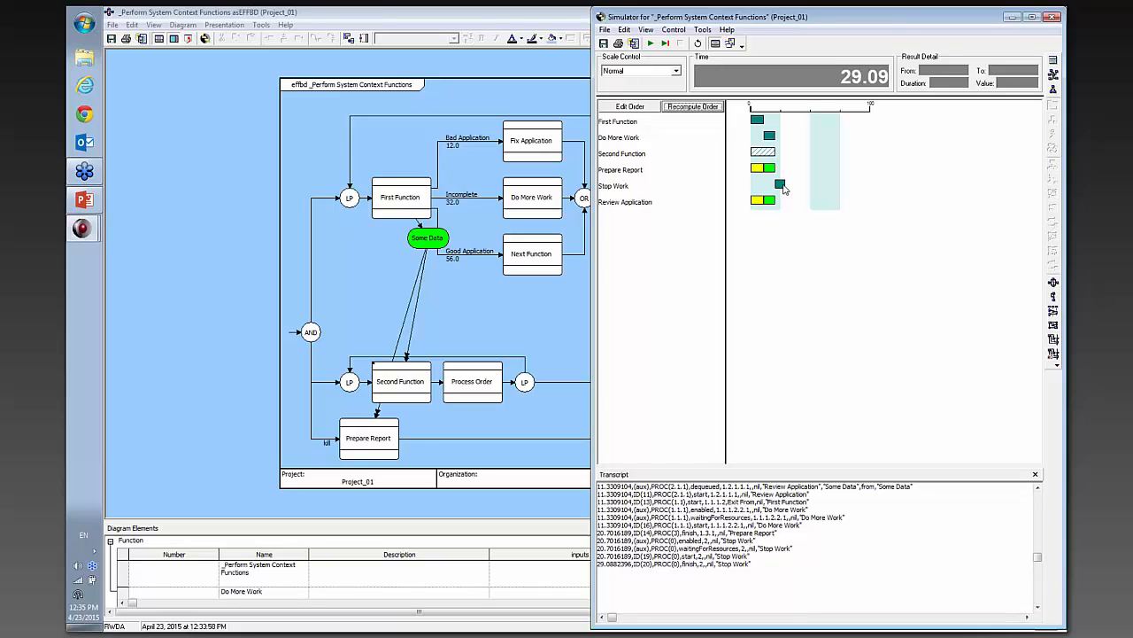
pyautogui.click(1052, 16)
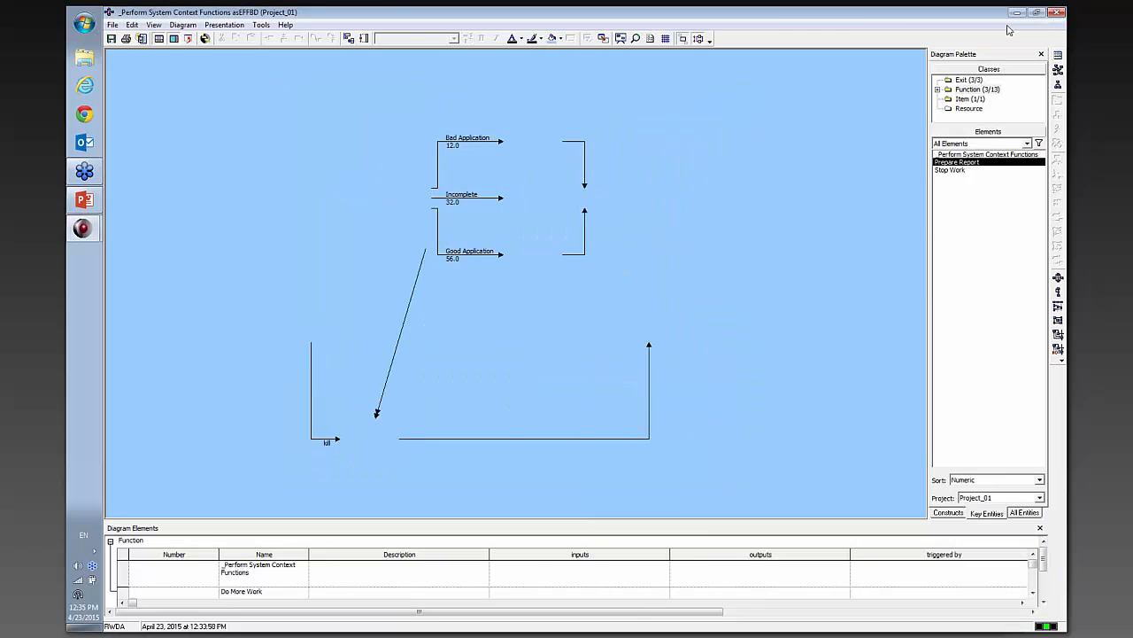
# Close the Project_01 diagram, then open Project_02 and display the EFFBD of the _Perform System Context Functions function
pyautogui.click(1057, 12)
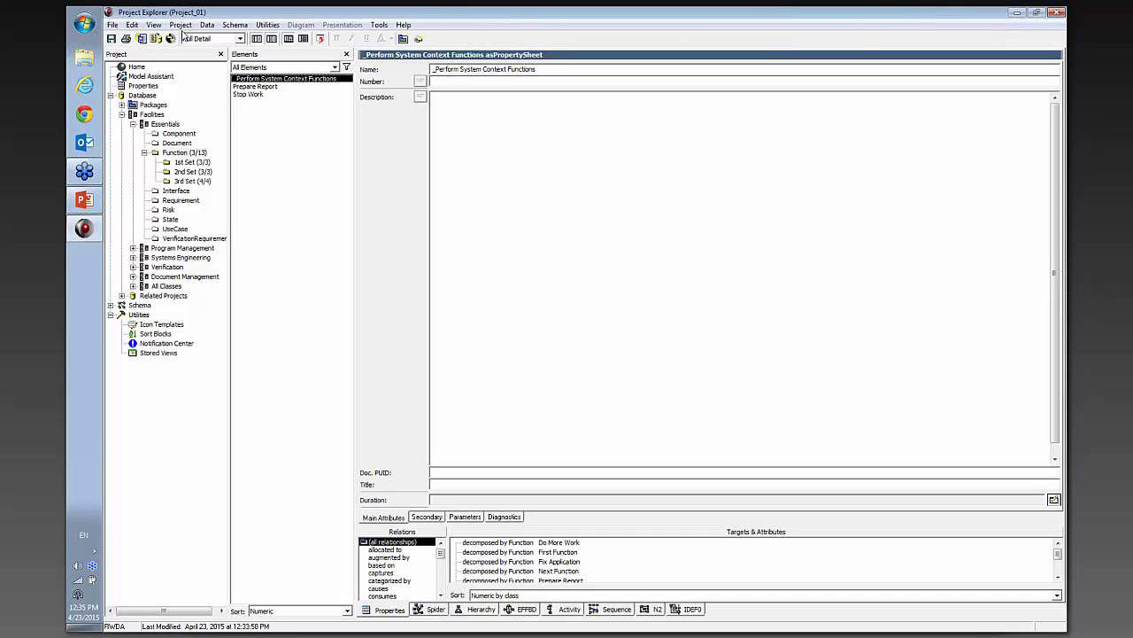
pyautogui.click(181, 25)
pyautogui.click(190, 51)
pyautogui.click(189, 50)
pyautogui.click(190, 154)
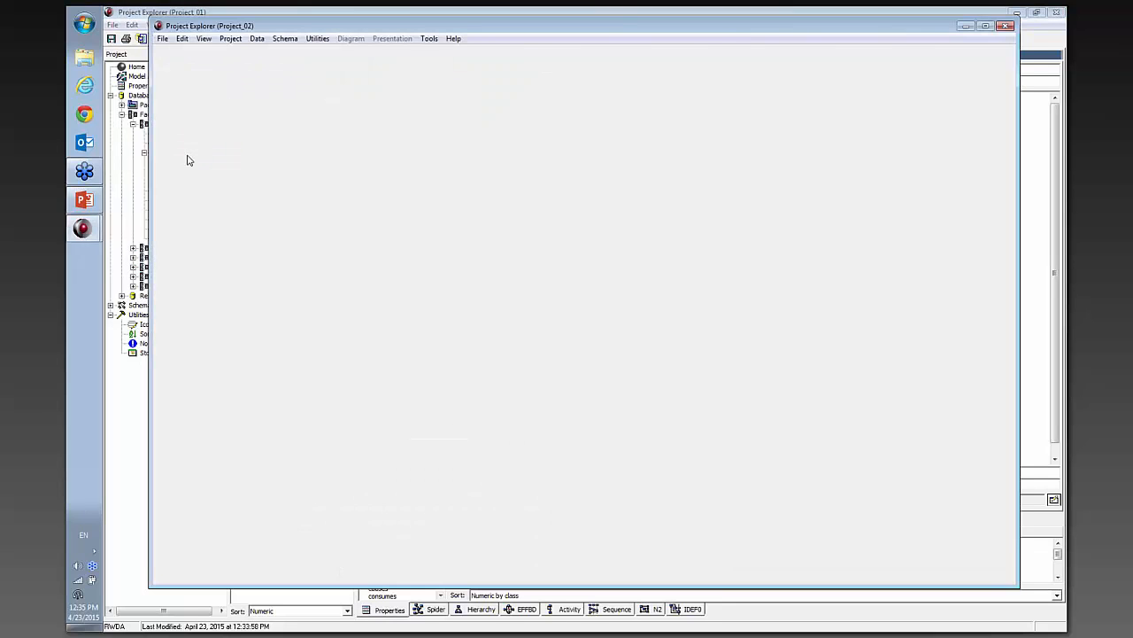
pyautogui.click(985, 26)
pyautogui.click(180, 152)
pyautogui.click(282, 78)
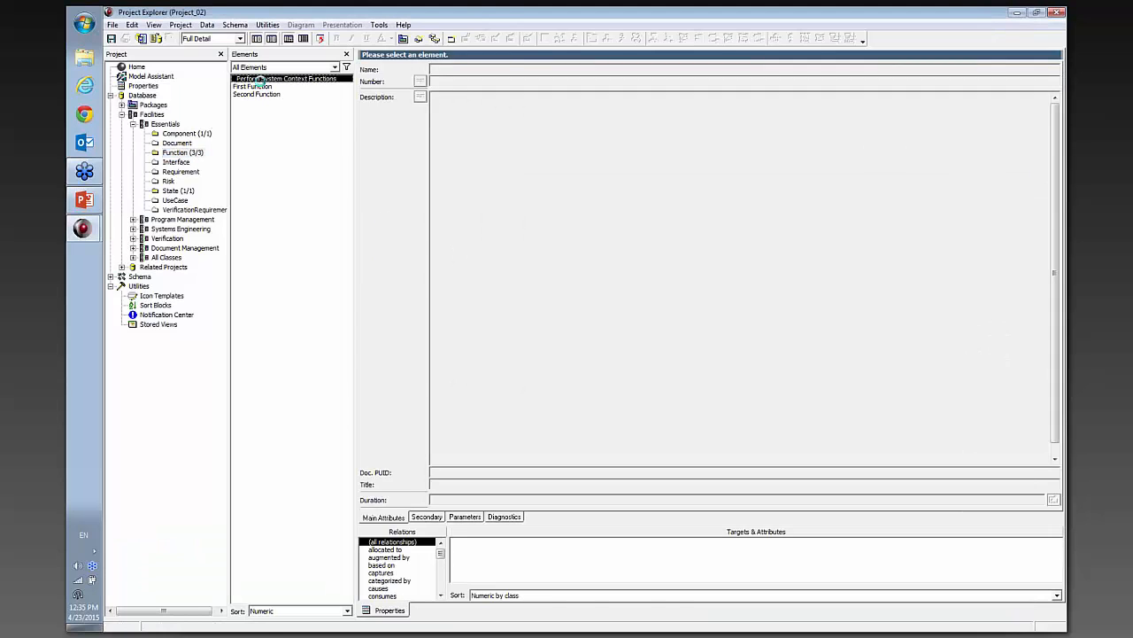
pyautogui.click(774, 38)
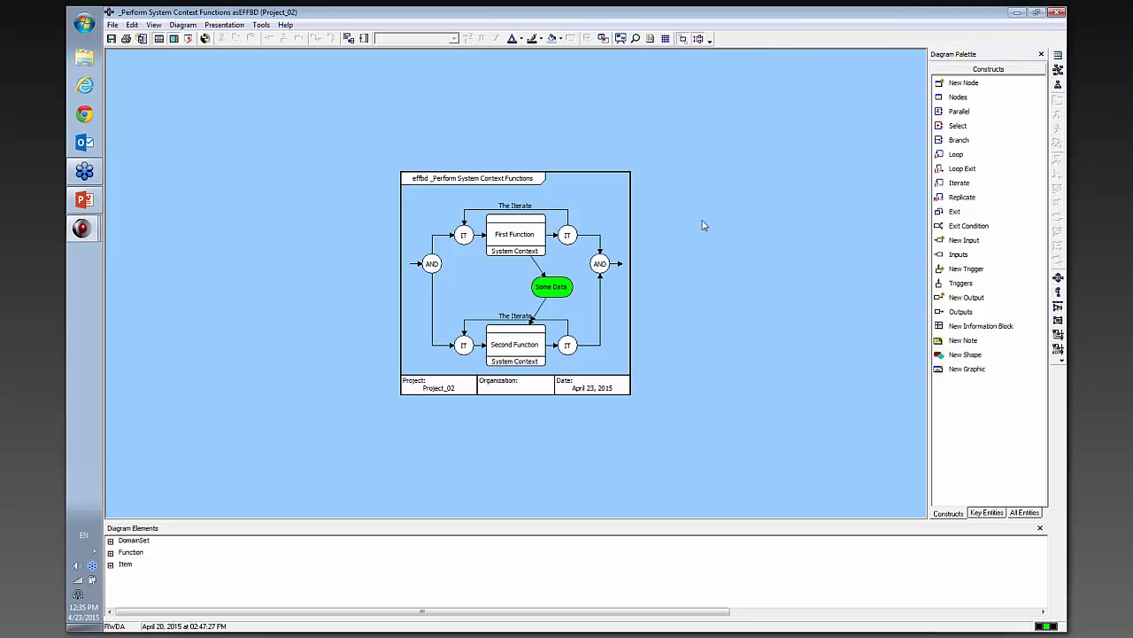
# Turn on the display of items and links in the COREsim timeline preferences
pyautogui.click(555, 286)
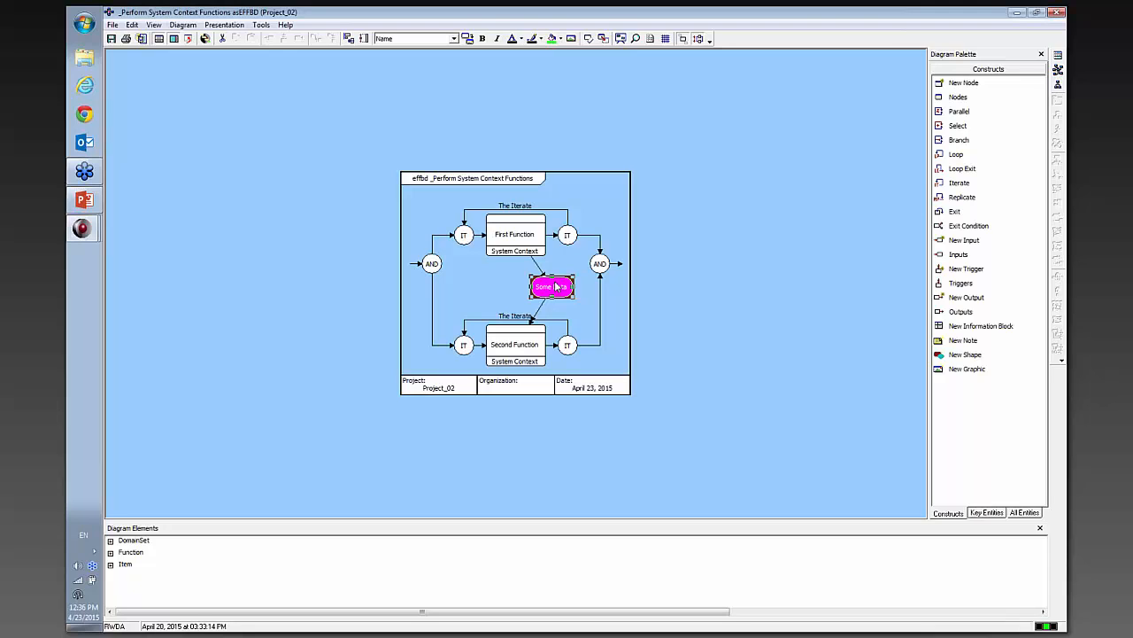
pyautogui.click(261, 24)
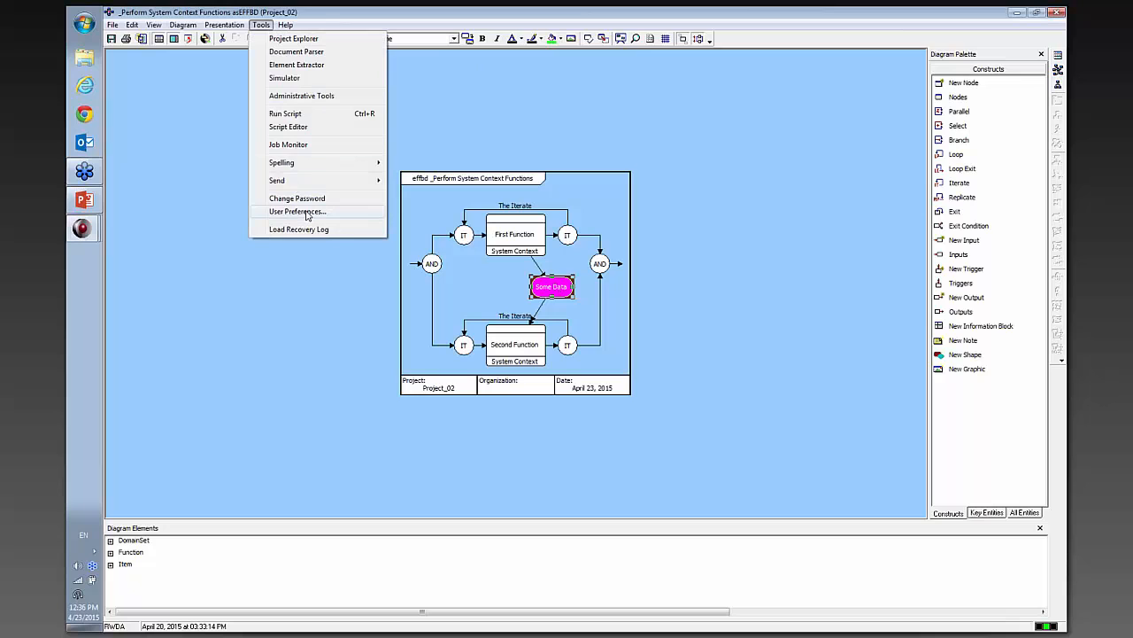
pyautogui.click(307, 213)
pyautogui.click(162, 143)
pyautogui.click(262, 188)
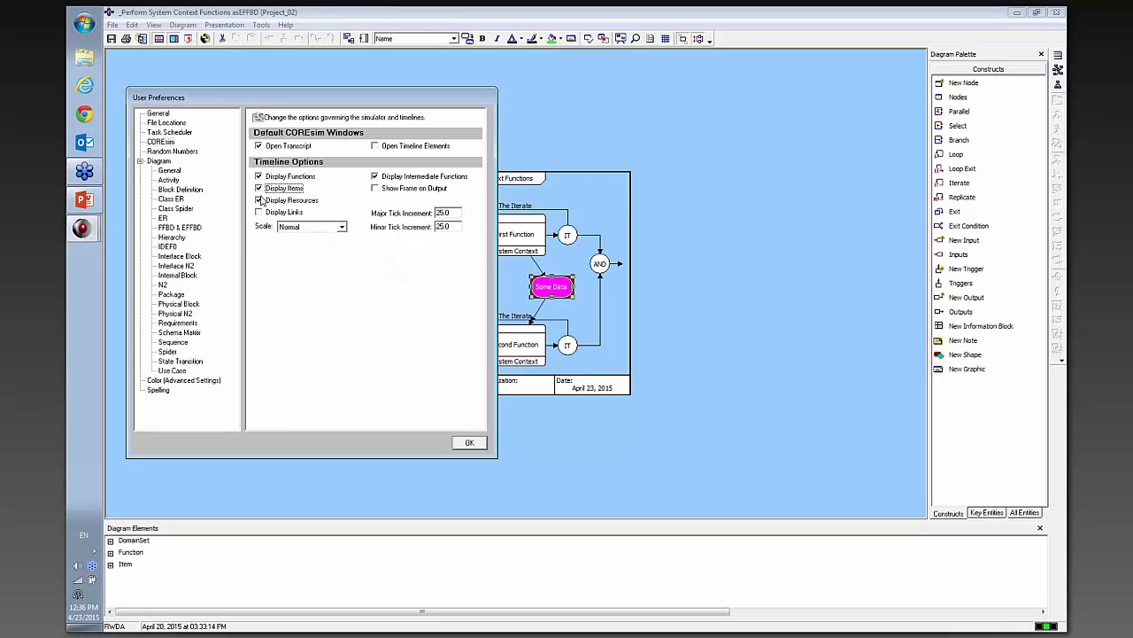
pyautogui.click(259, 213)
pyautogui.click(465, 442)
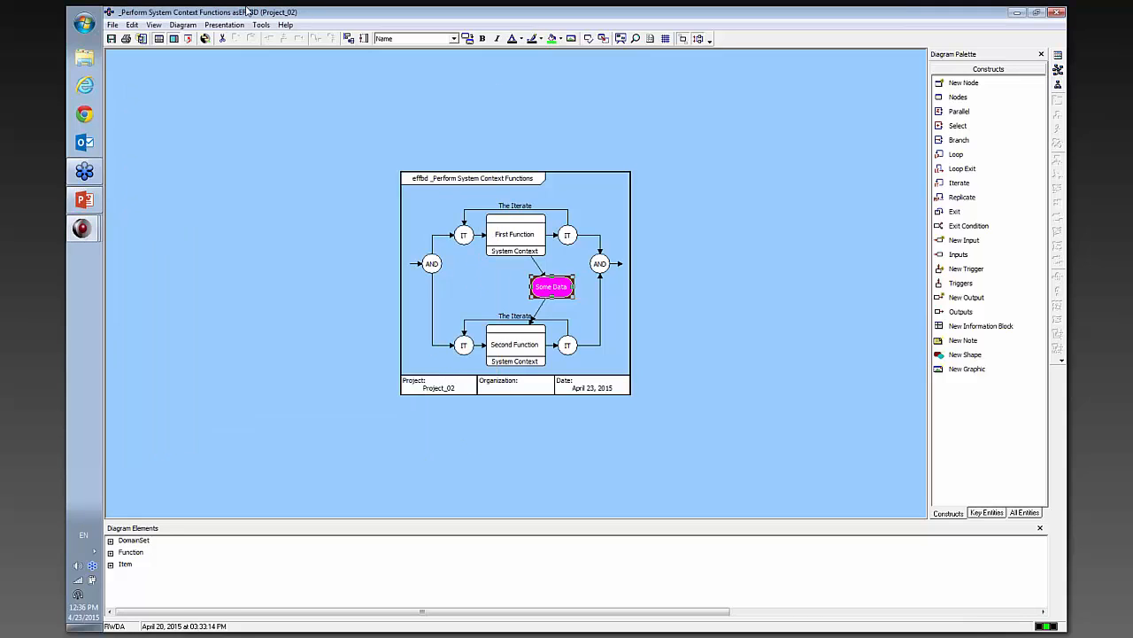
# Open the simulator for the Project_02 EFFBD and run the simulation to completion
pyautogui.click(205, 38)
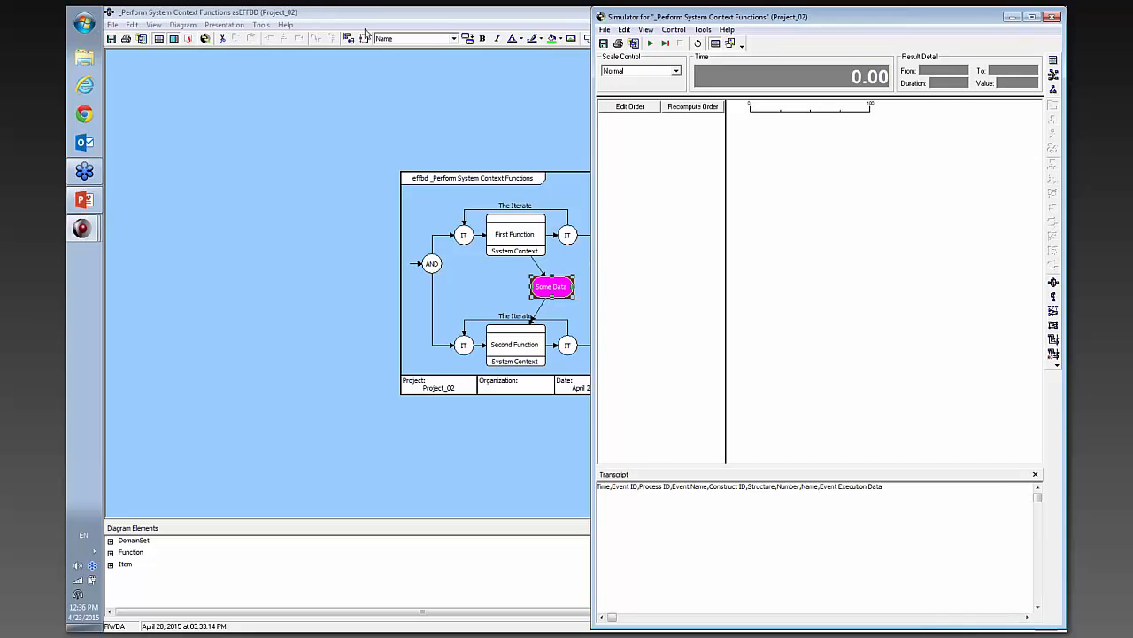
pyautogui.click(650, 42)
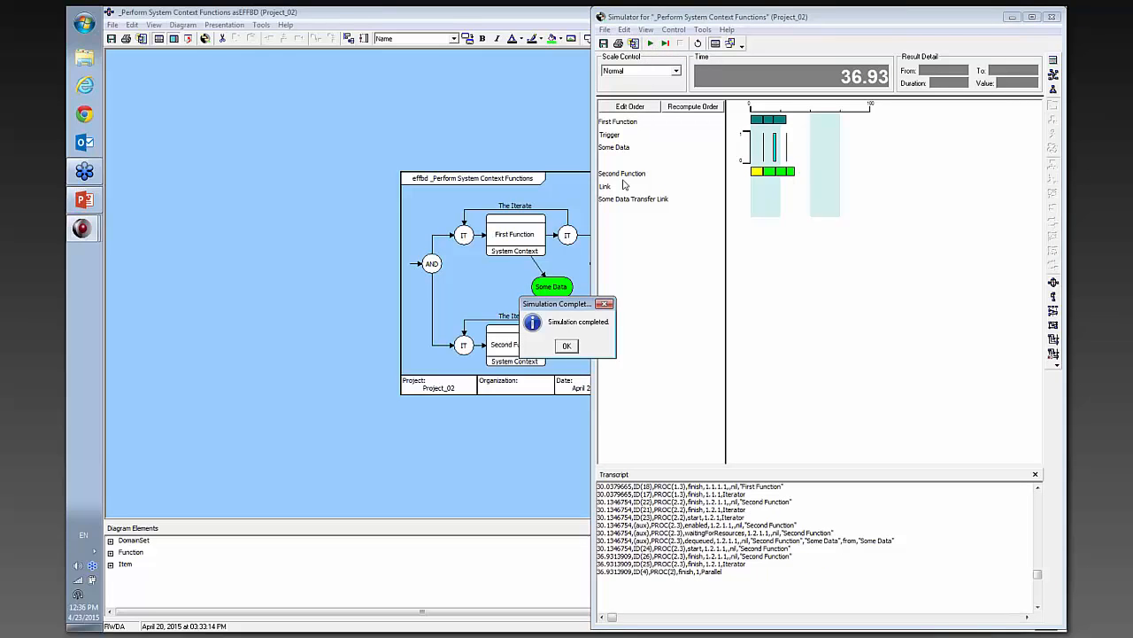
pyautogui.click(566, 350)
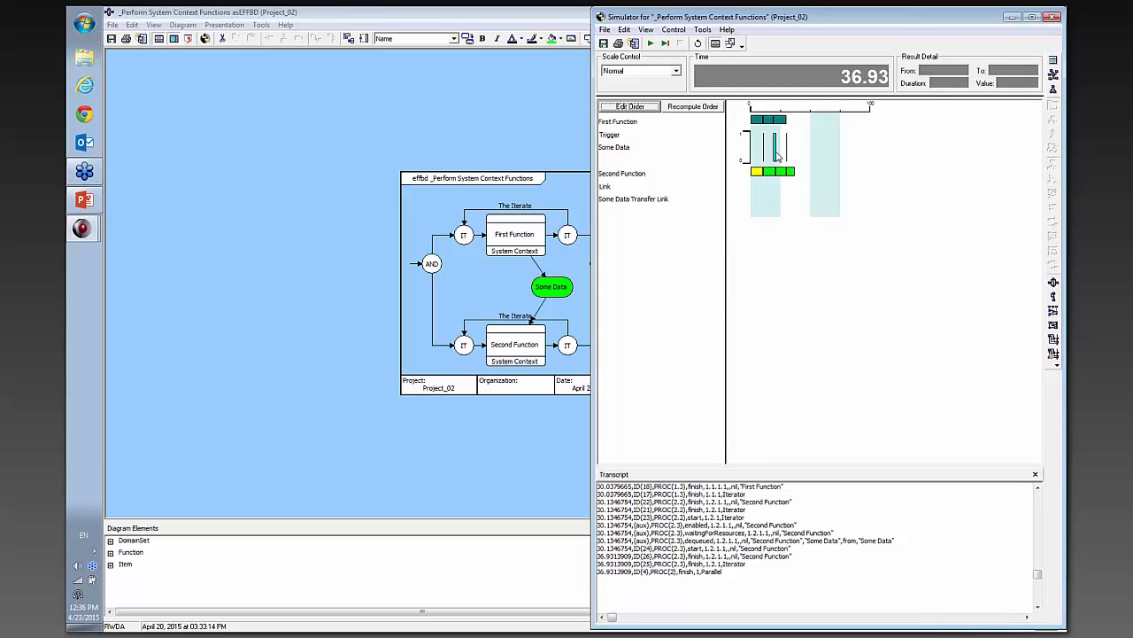
# Set the size of the Some Data item to a constant 1000
pyautogui.click(435, 279)
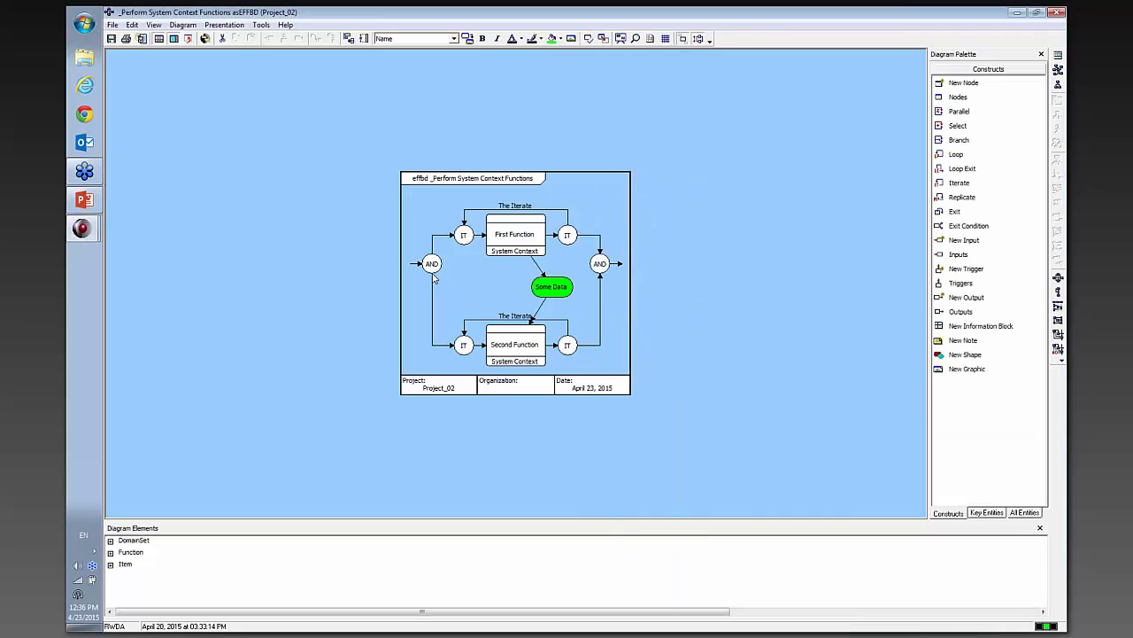
pyautogui.click(535, 290)
pyautogui.rightClick(535, 291)
pyautogui.click(541, 292)
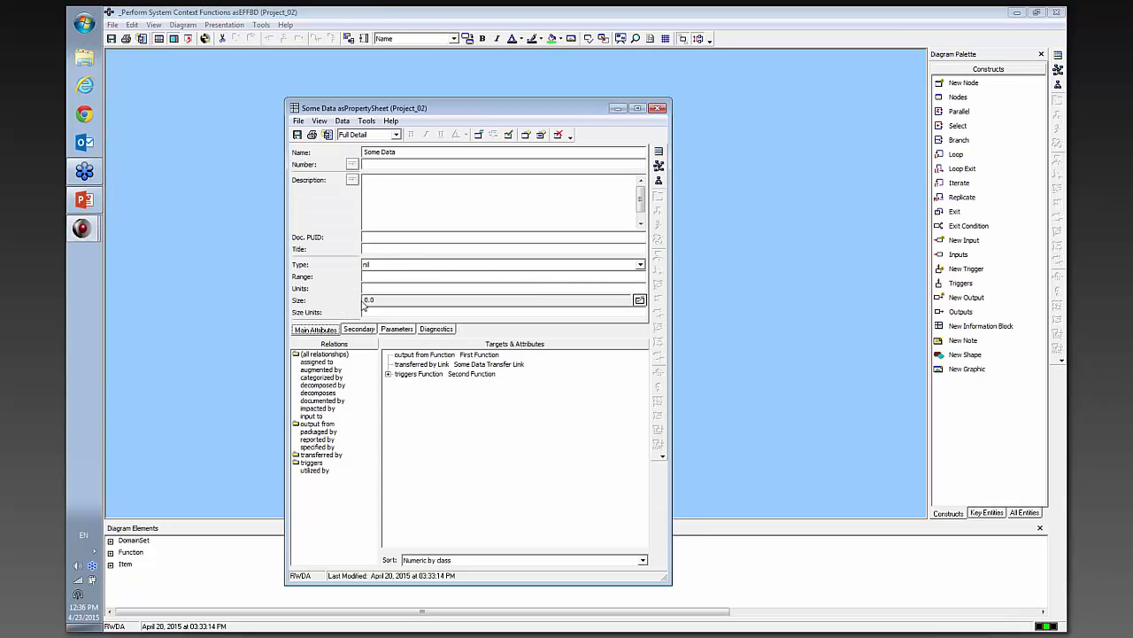
pyautogui.click(640, 301)
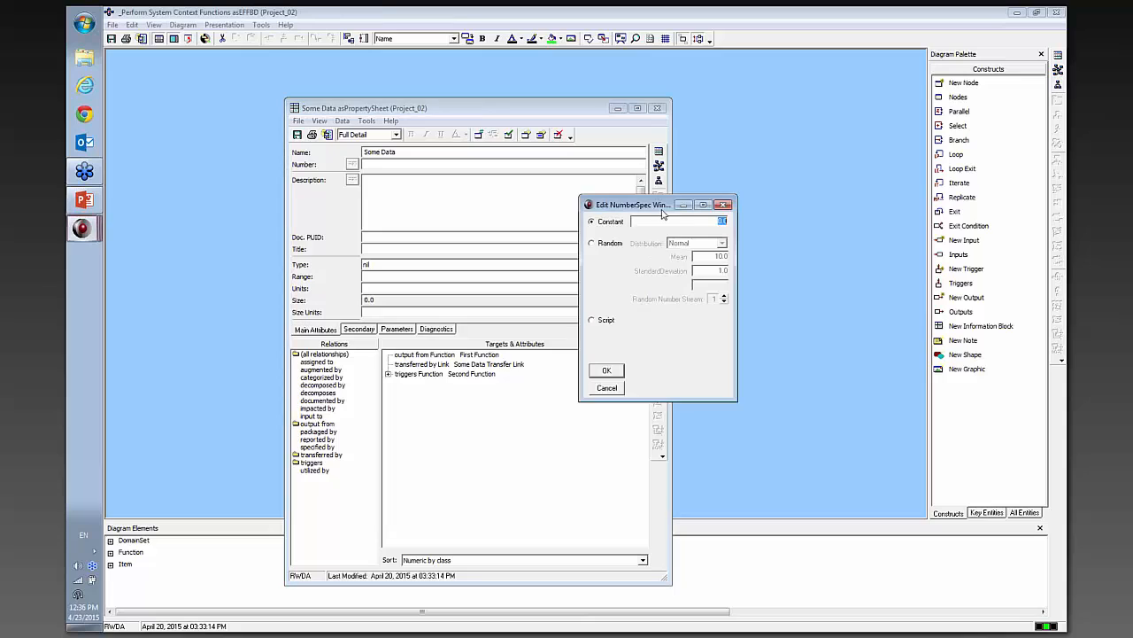
pyautogui.write('1000')
pyautogui.click(609, 367)
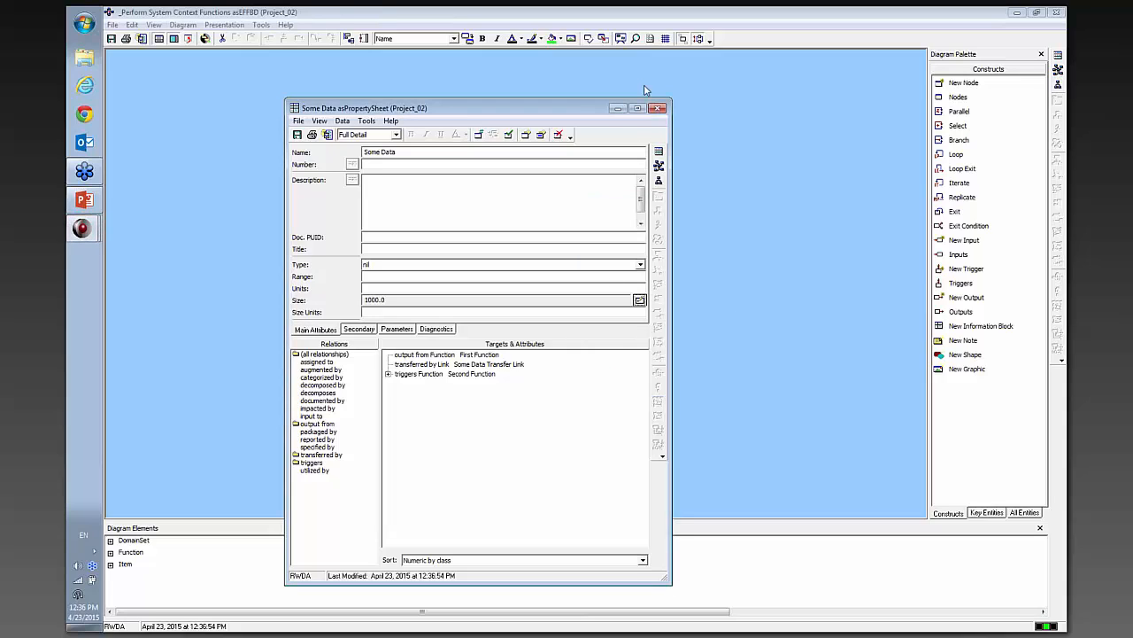
pyautogui.click(658, 108)
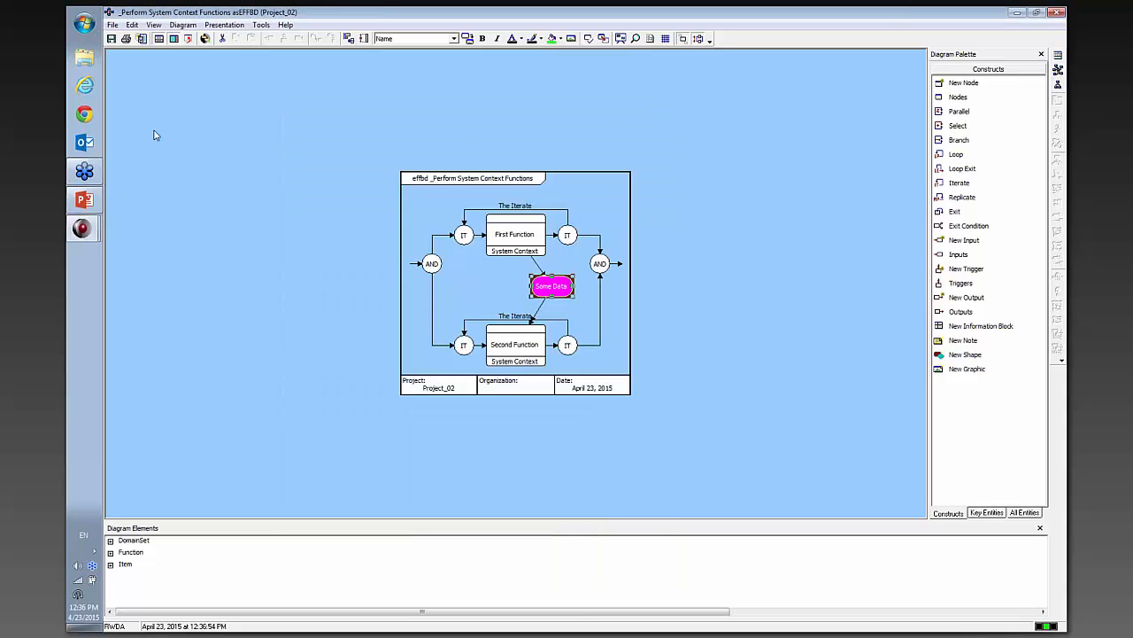
# Reset and rerun the simulation with the new Some Data size
pyautogui.click(206, 39)
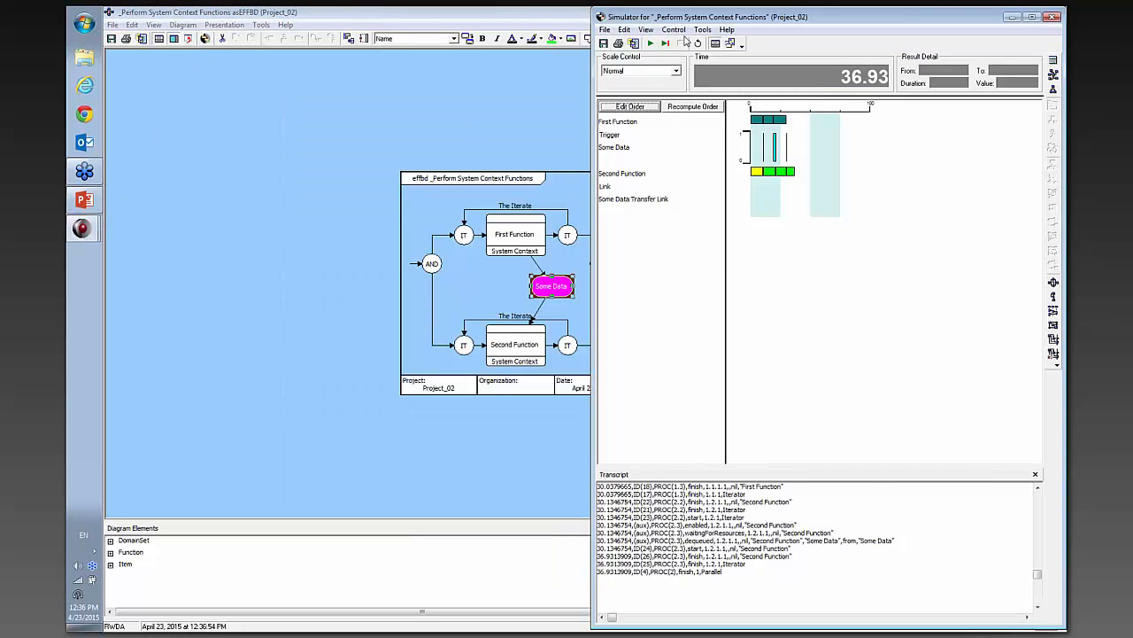
pyautogui.click(692, 42)
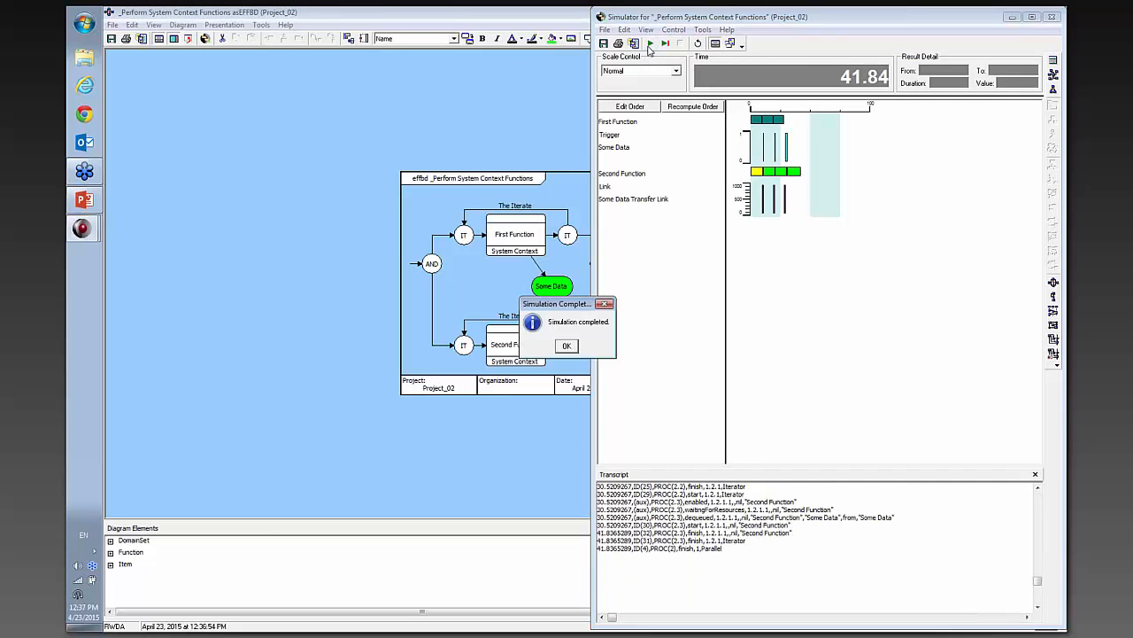
pyautogui.click(570, 347)
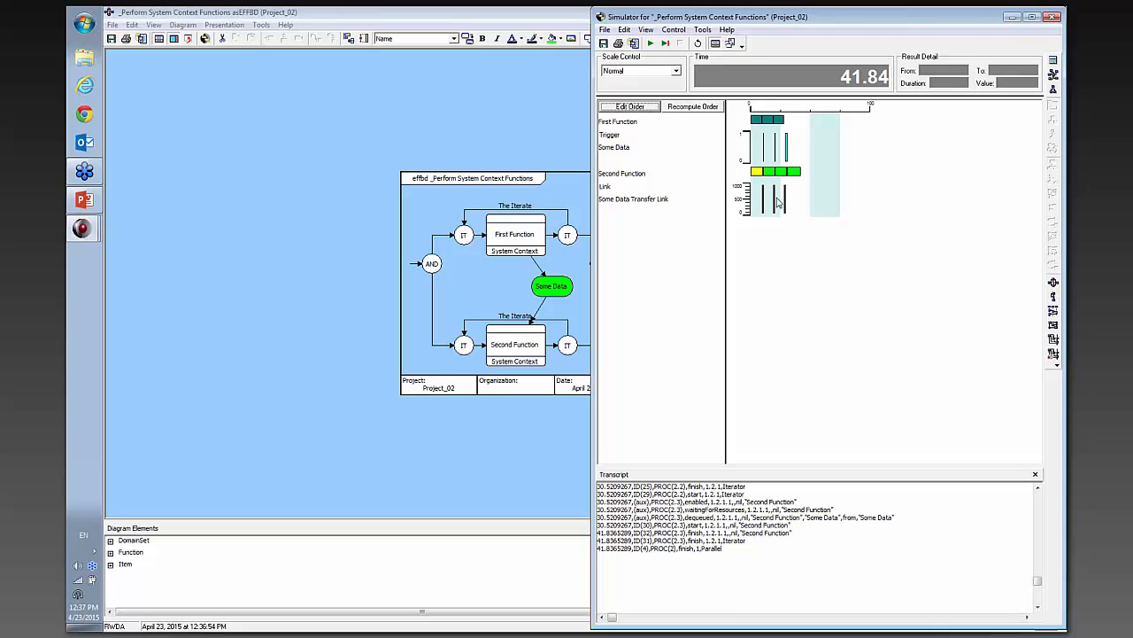
# Set the delay of the Some Data Transfer Link to a constant 0.5
pyautogui.click(359, 452)
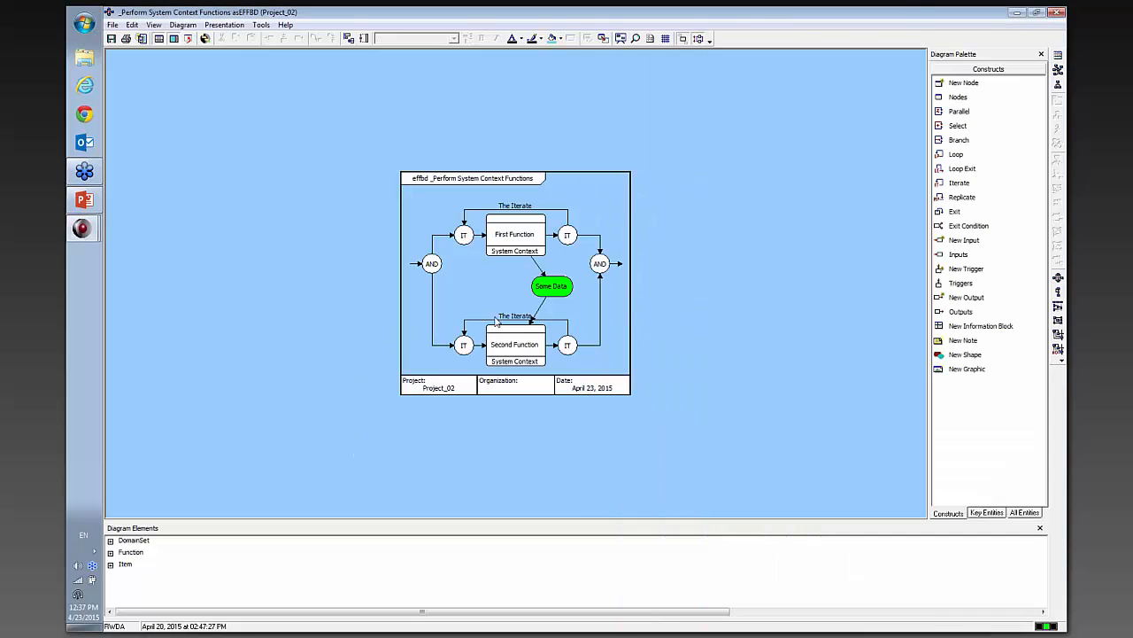
pyautogui.click(537, 294)
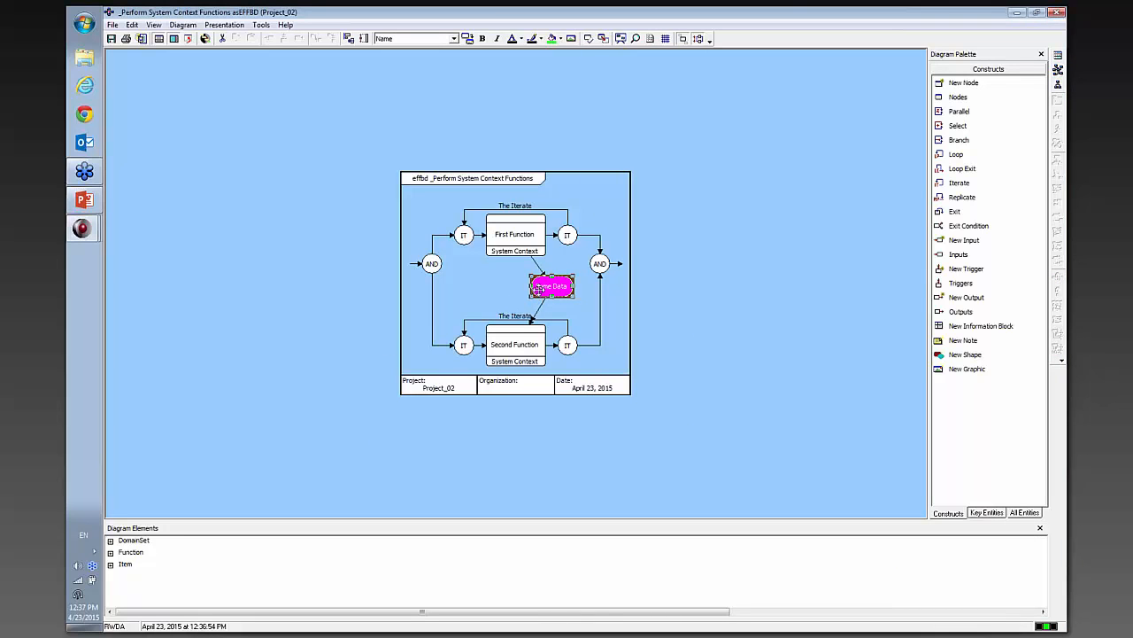
pyautogui.doubleClick(537, 288)
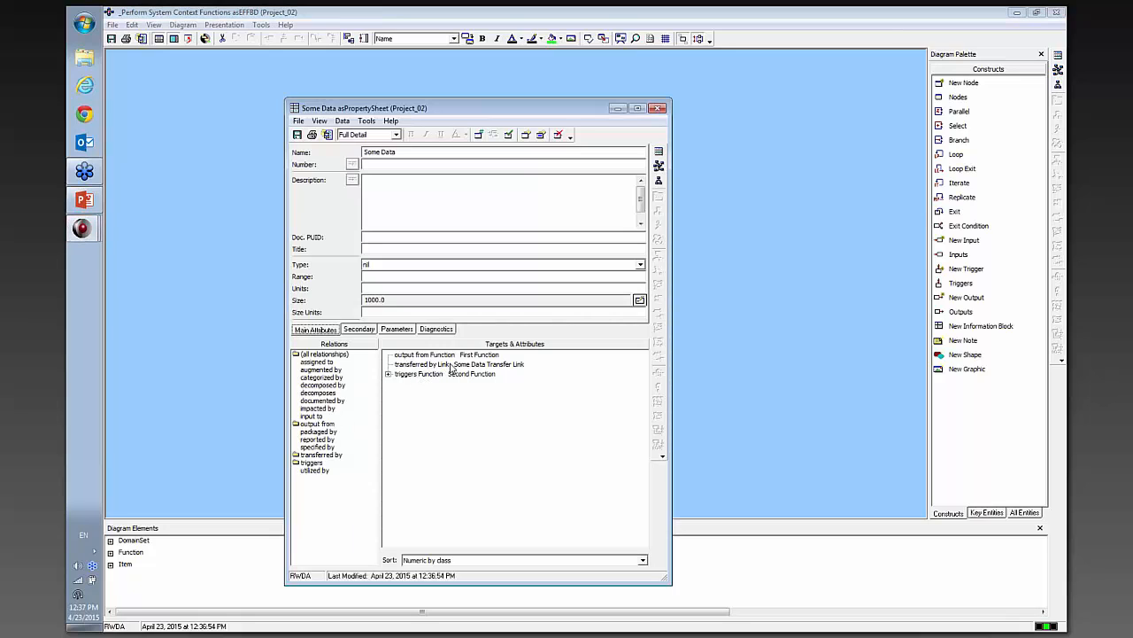
pyautogui.doubleClick(460, 365)
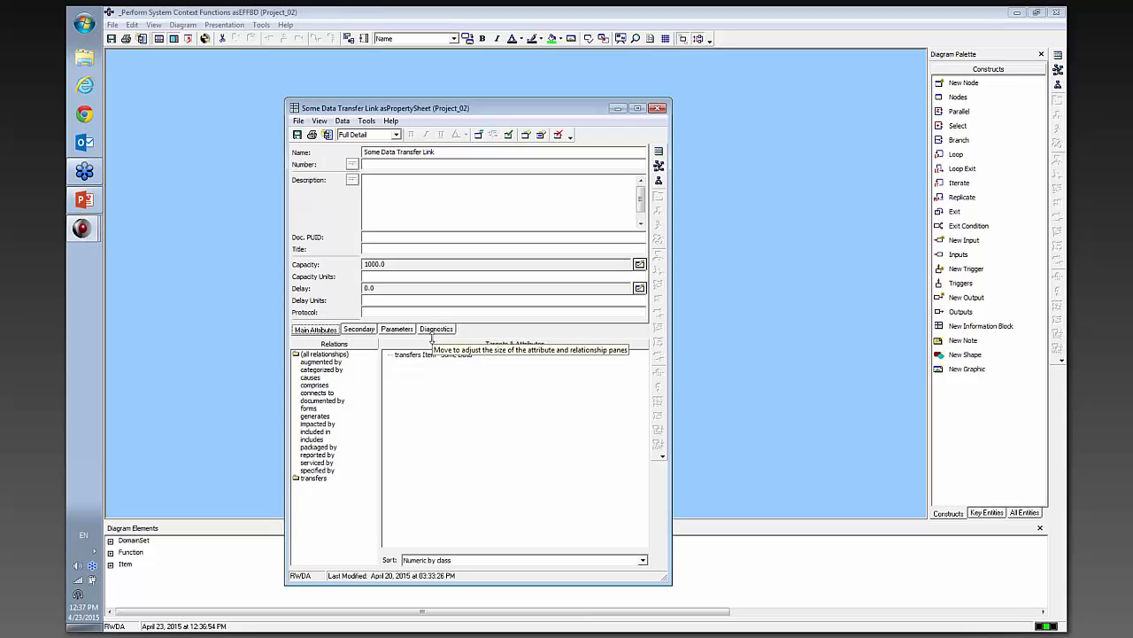
pyautogui.click(640, 288)
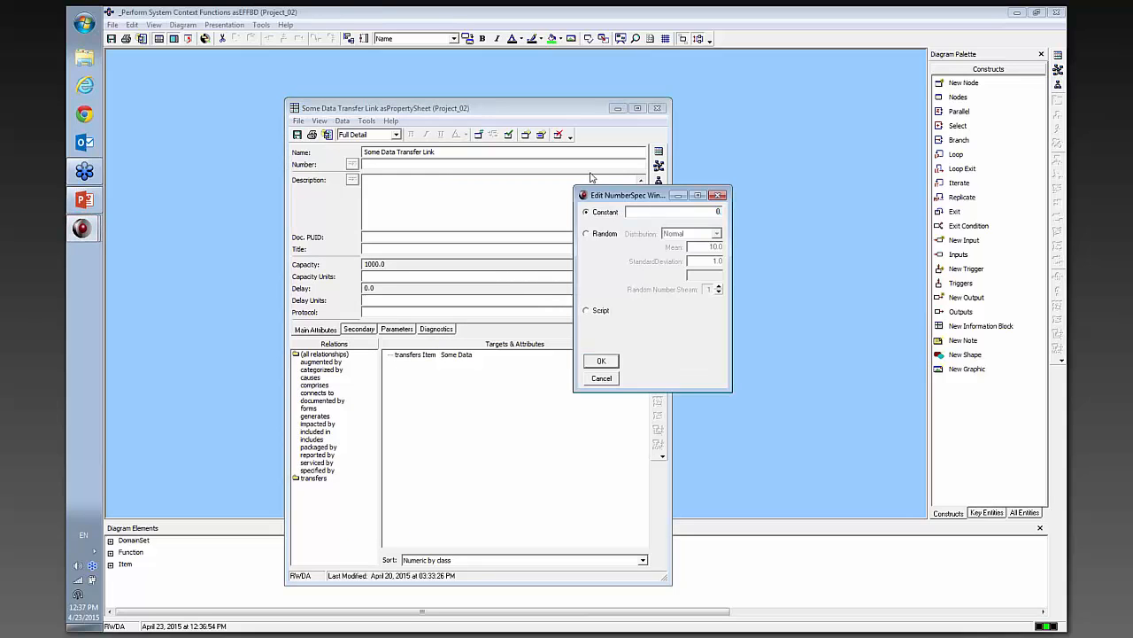
pyautogui.click(602, 361)
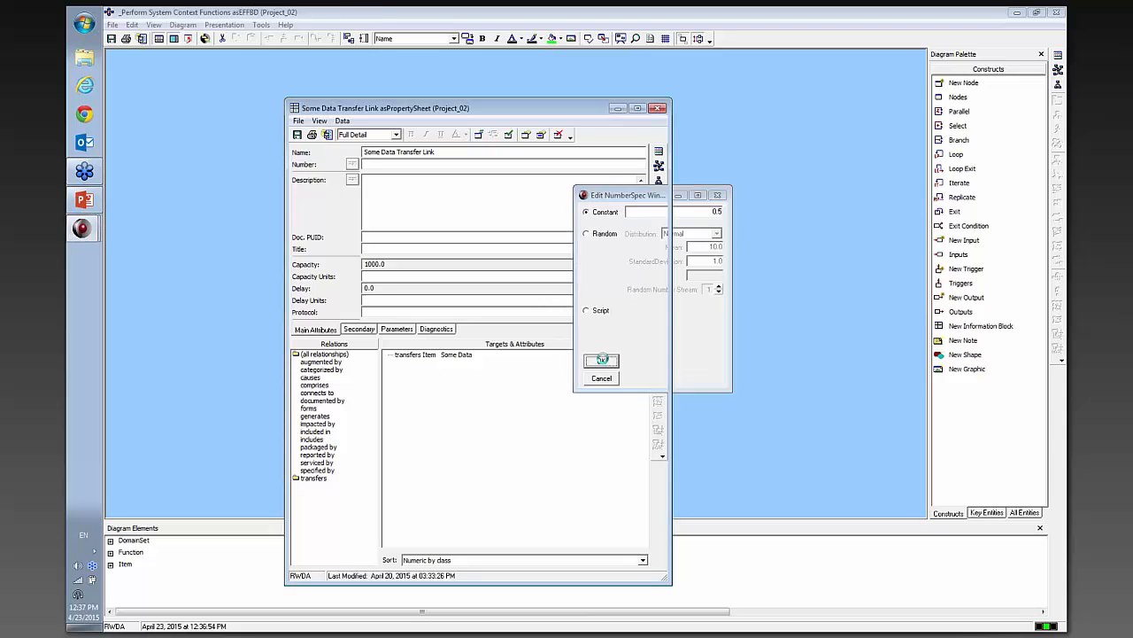
pyautogui.click(657, 108)
pyautogui.click(657, 108)
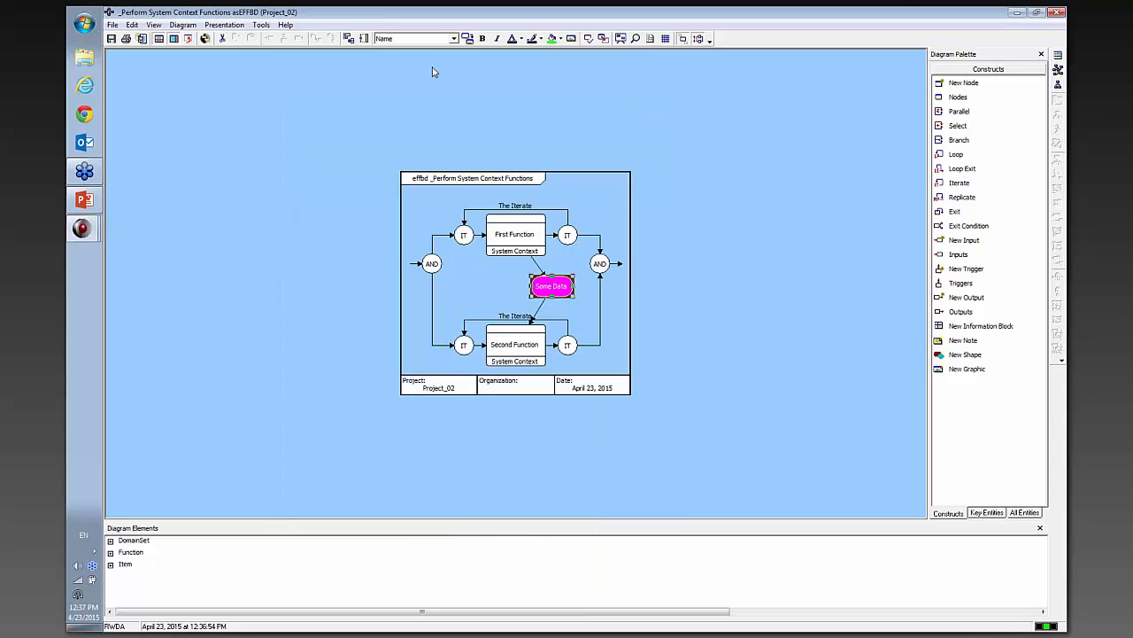
# Reset and rerun the simulation with the link delay in place, then close the simulator
pyautogui.click(205, 38)
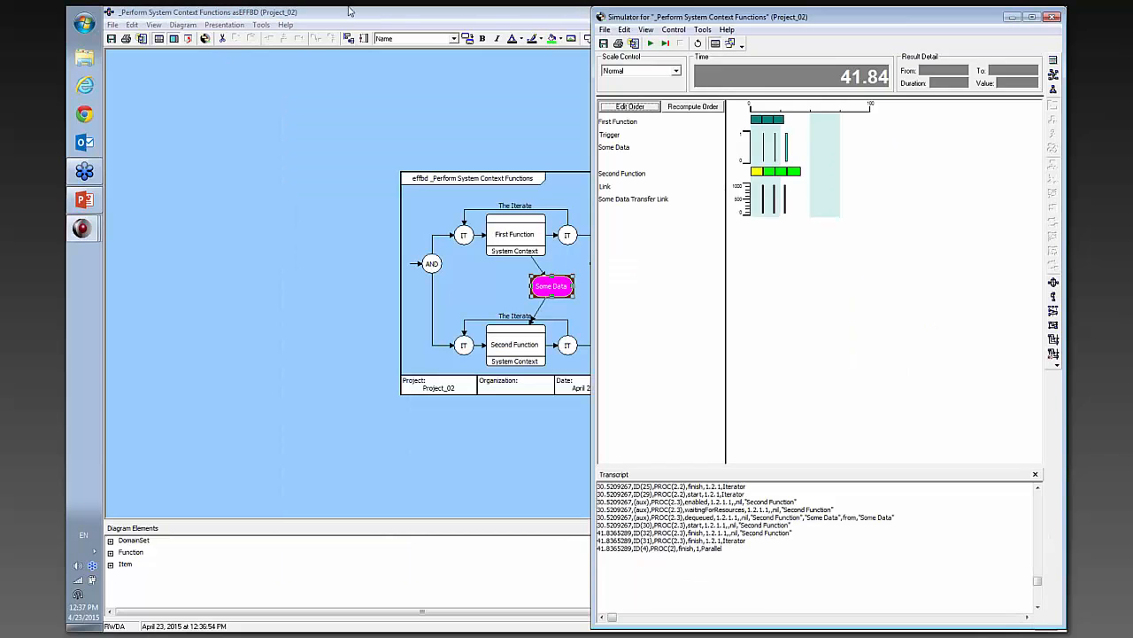
pyautogui.click(696, 43)
pyautogui.click(650, 42)
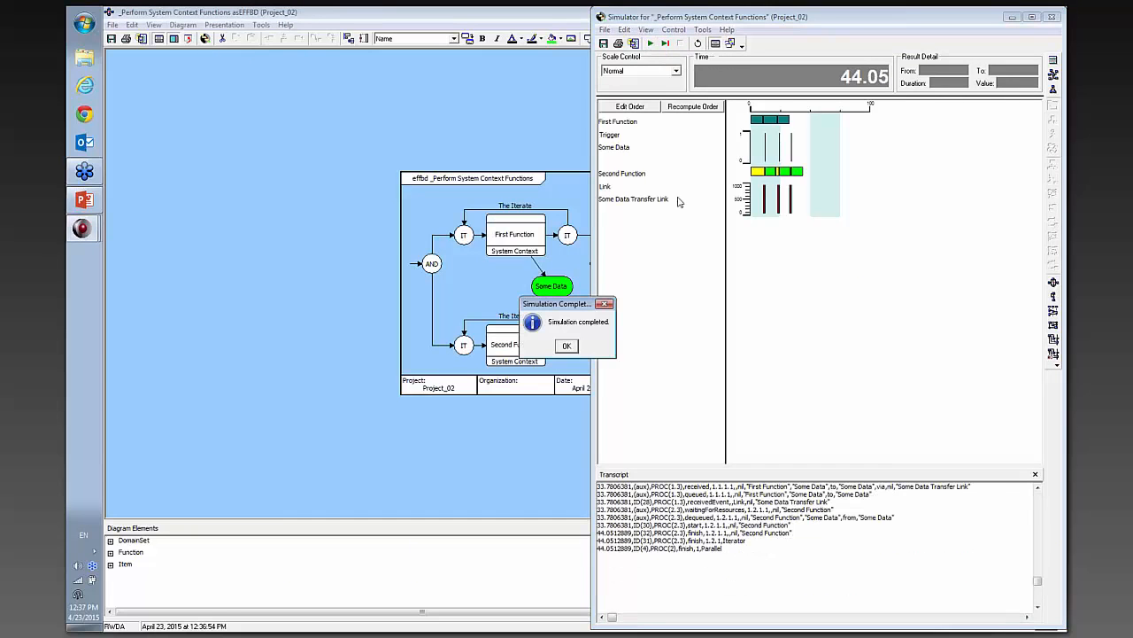
pyautogui.click(561, 348)
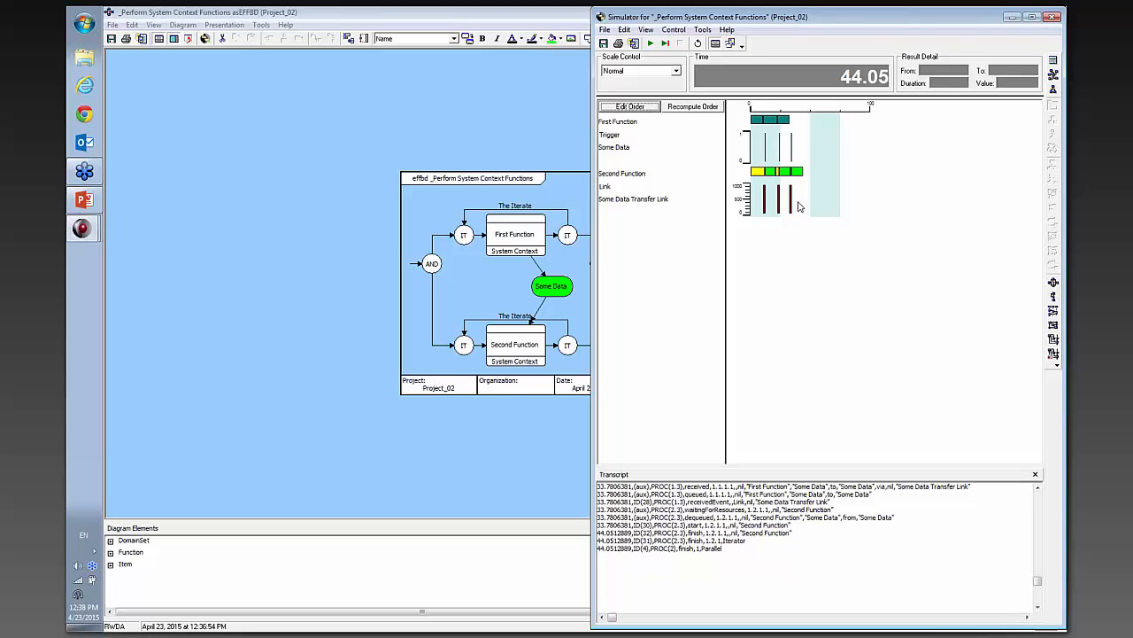
pyautogui.click(1052, 17)
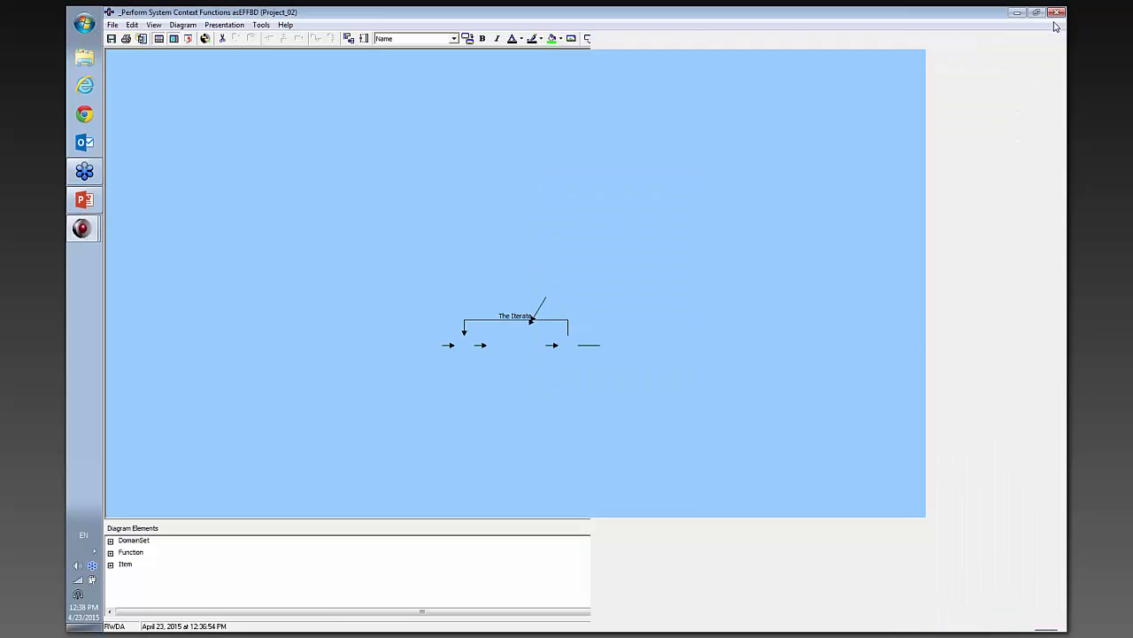
# Close the Project_02 diagram, then open Project_03 and display the EFFBD of the _Perform System Context Functions function
pyautogui.click(1056, 12)
pyautogui.click(181, 25)
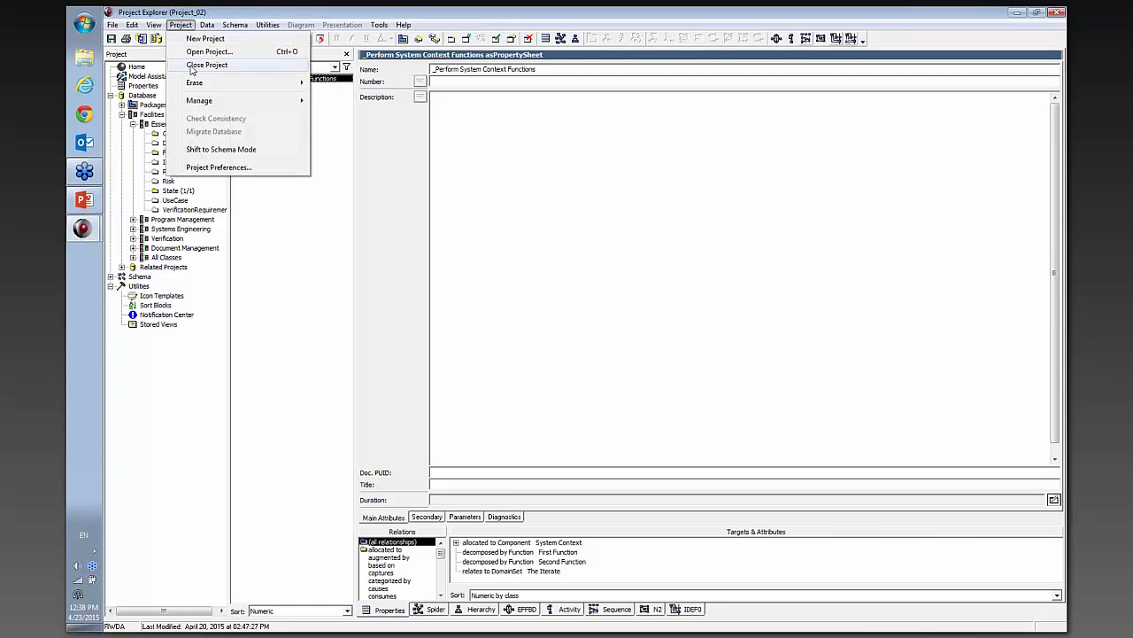
pyautogui.click(202, 53)
pyautogui.doubleClick(203, 59)
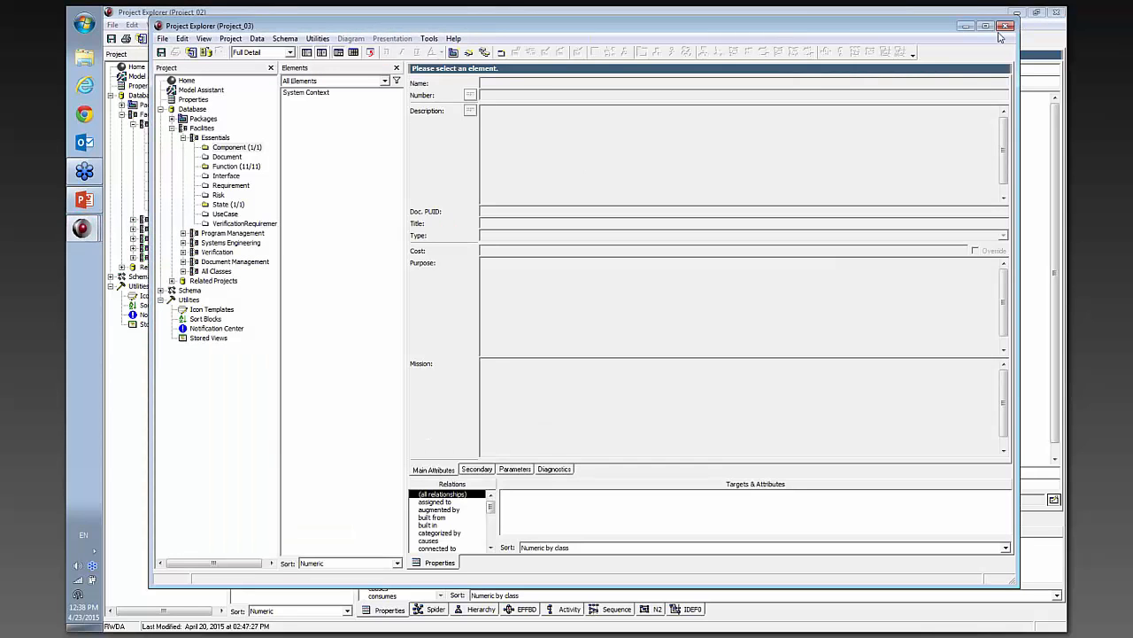
pyautogui.click(985, 27)
pyautogui.click(188, 153)
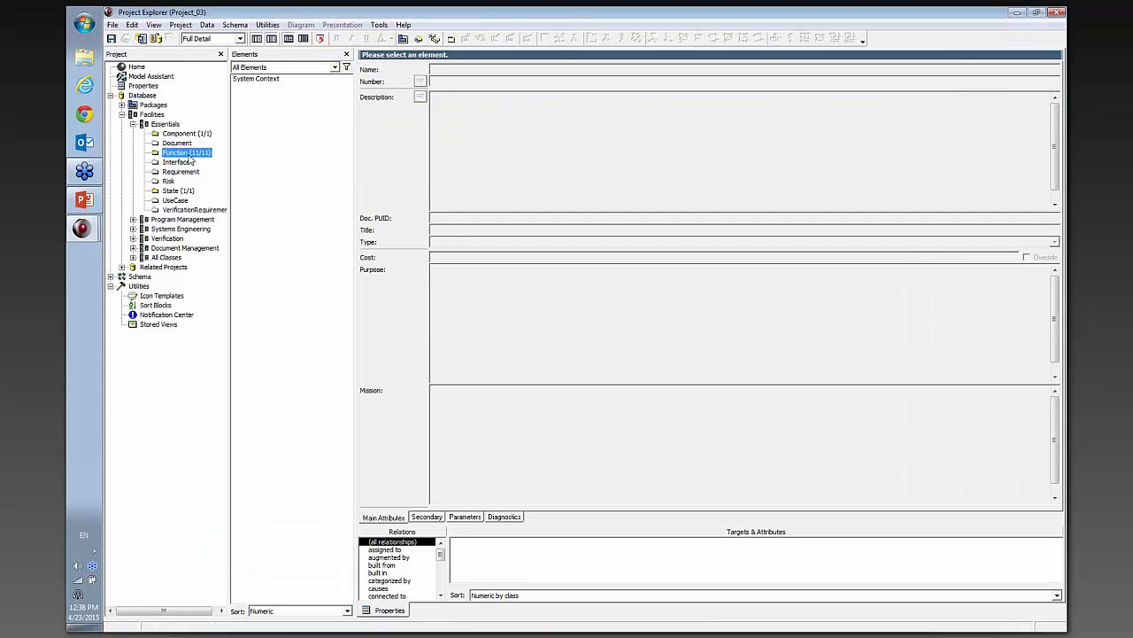
pyautogui.click(261, 79)
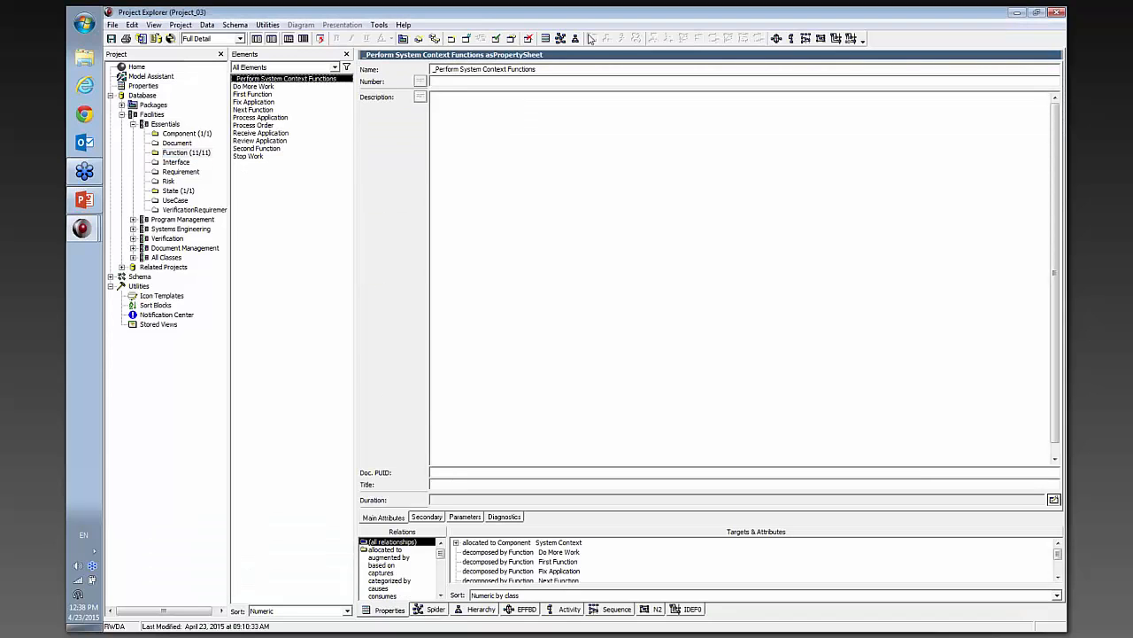
pyautogui.click(775, 39)
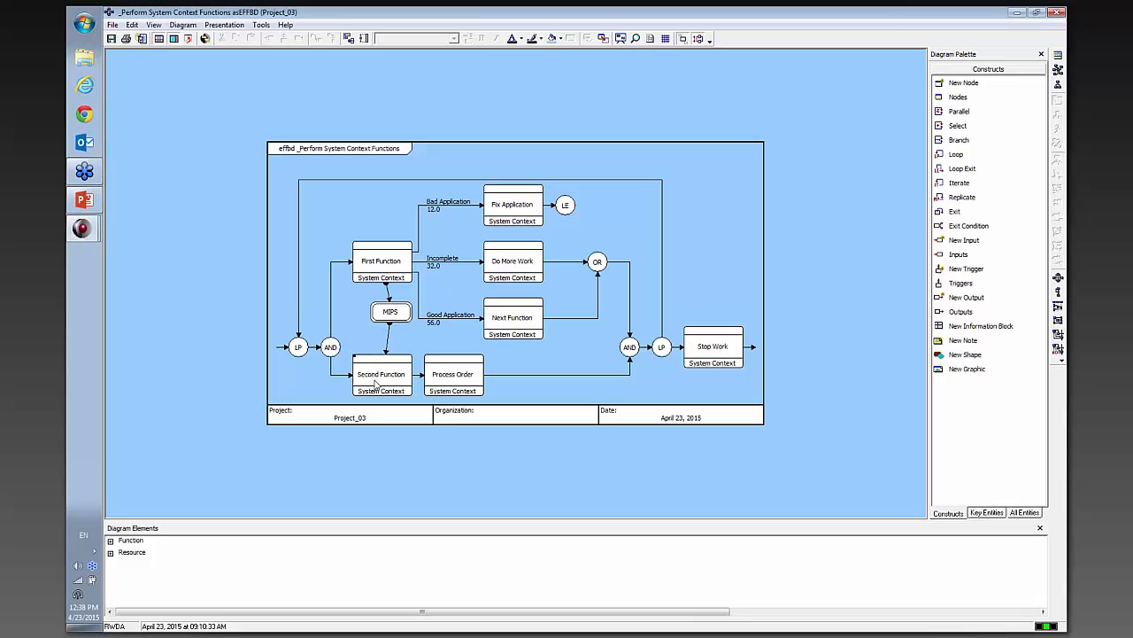
# Simulate the _Perform System Context Functions diagram, inspect the Receive Application blocking event, and return to the diagram
pyautogui.click(392, 305)
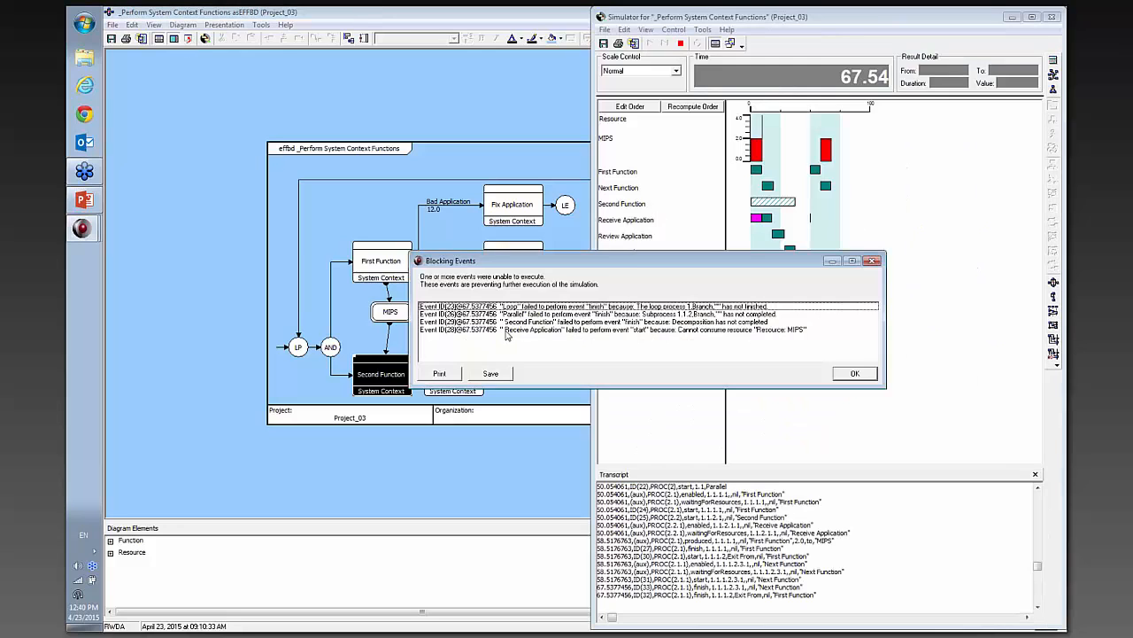
pyautogui.click(503, 330)
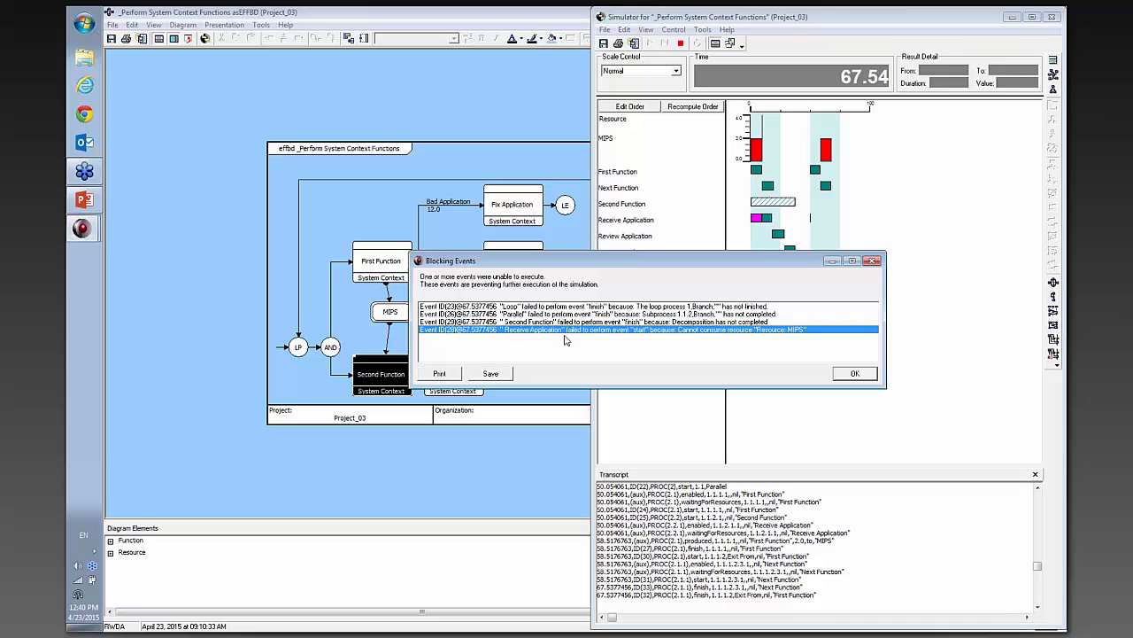
pyautogui.click(854, 374)
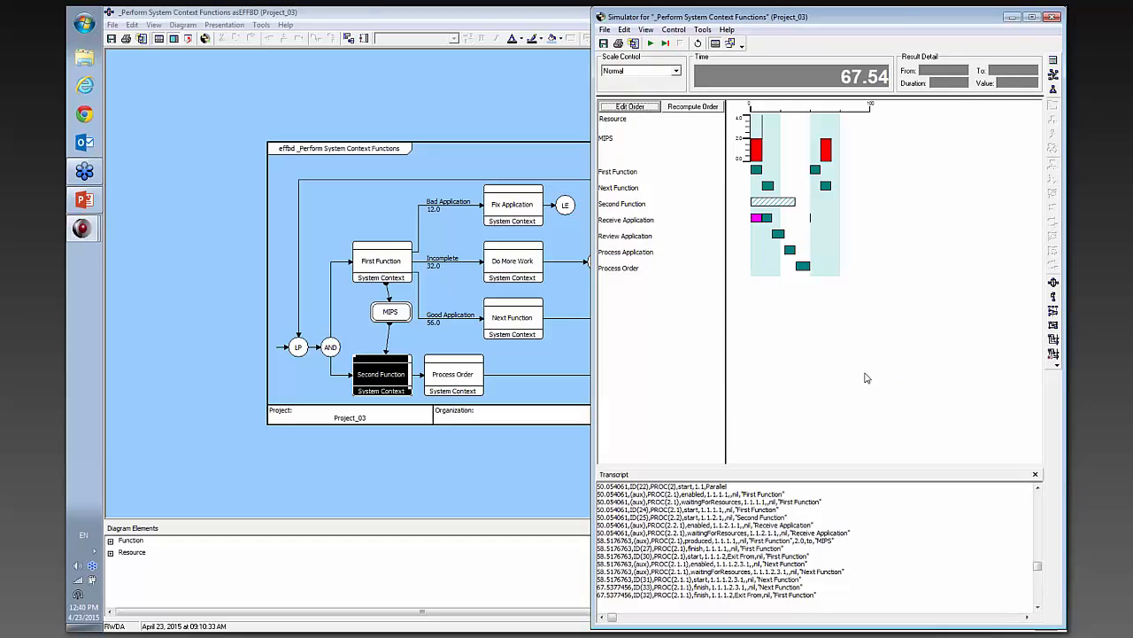
pyautogui.click(552, 473)
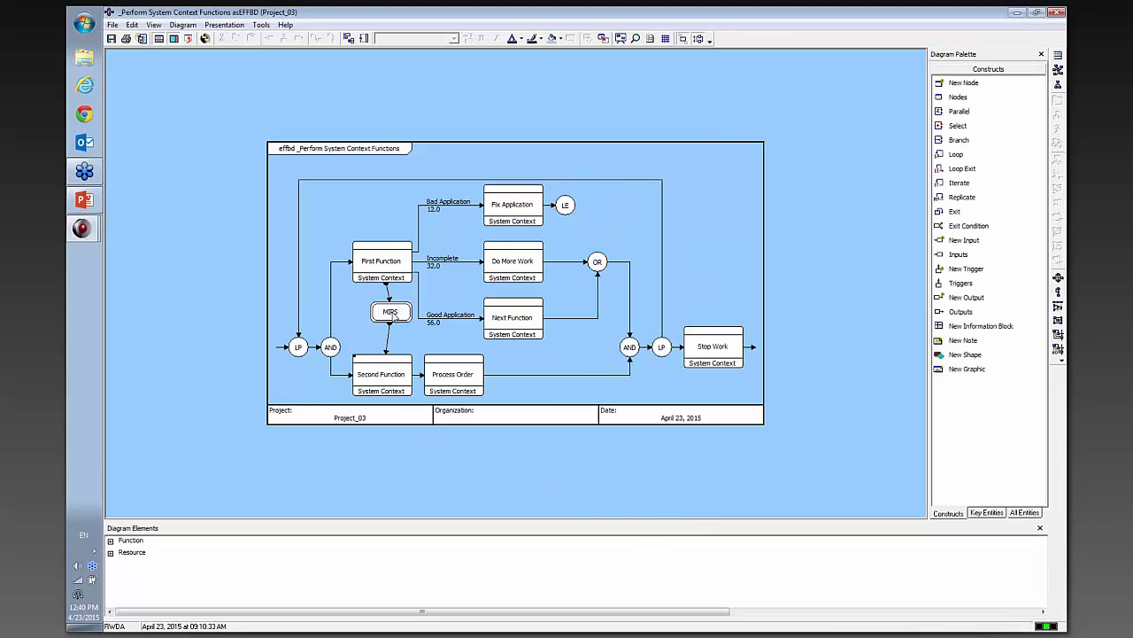
# Set the initial amount of the MIPS resource to a constant 10
pyautogui.click(394, 315)
pyautogui.doubleClick(394, 313)
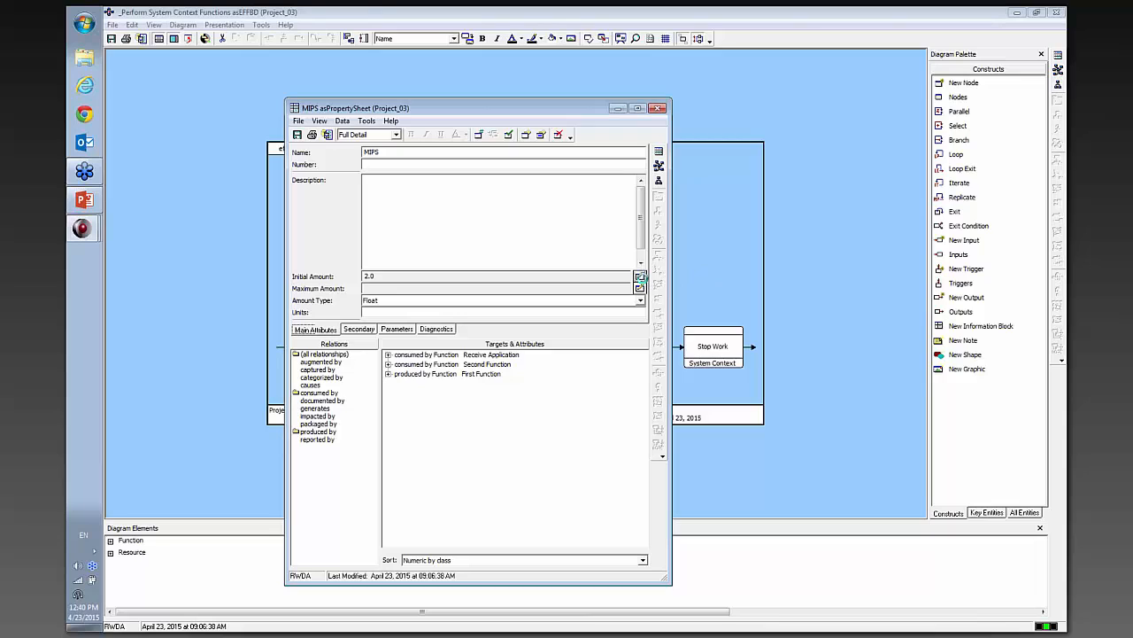
pyautogui.click(639, 277)
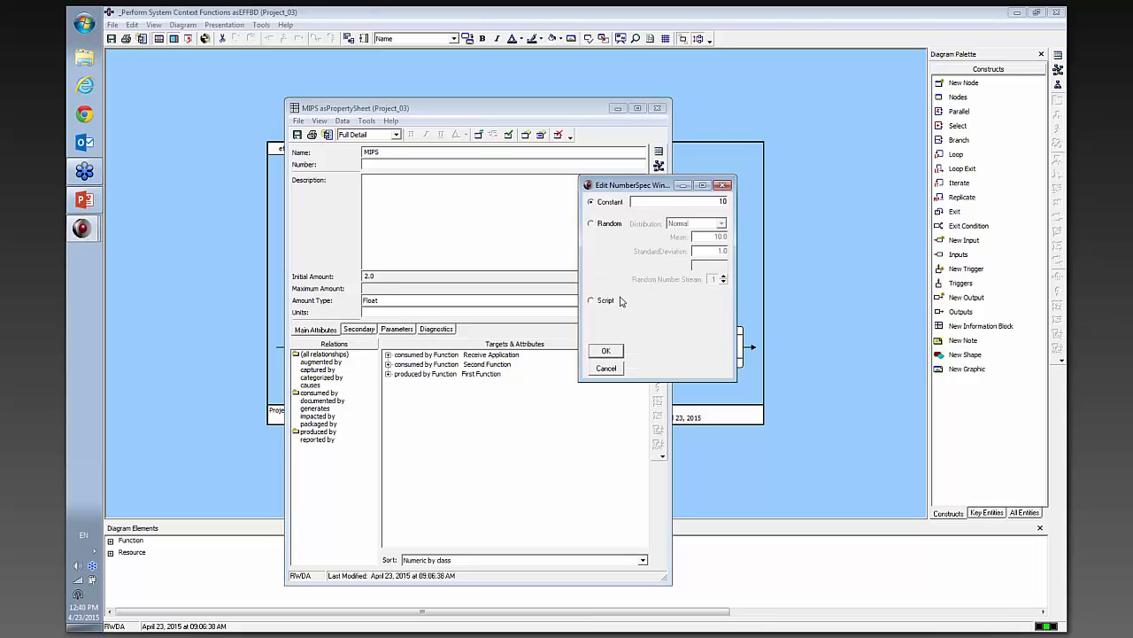
pyautogui.click(606, 351)
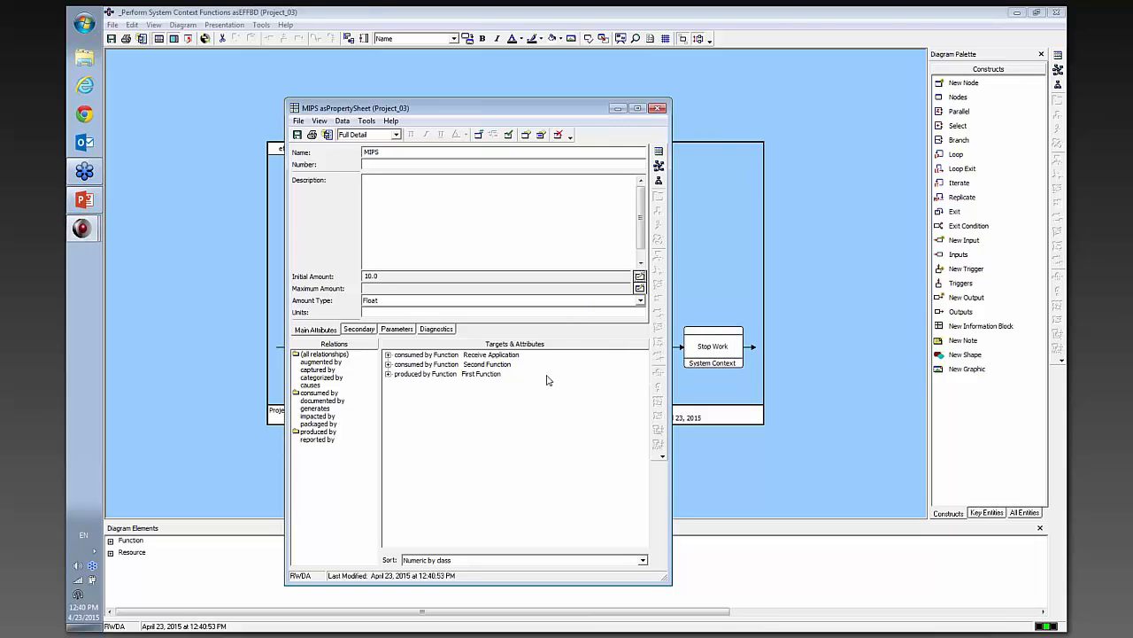
# Examine the amounts of MIPS produced by First Function and consumed by Receive Application and Second Function, keeping the diagram in view
pyautogui.click(389, 374)
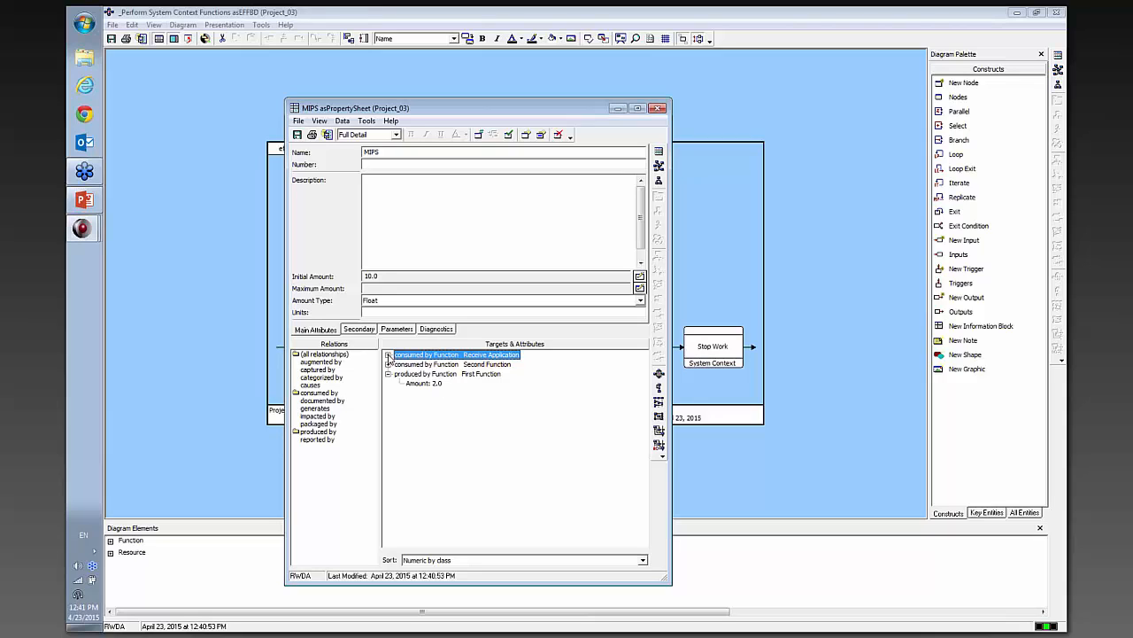
pyautogui.click(388, 354)
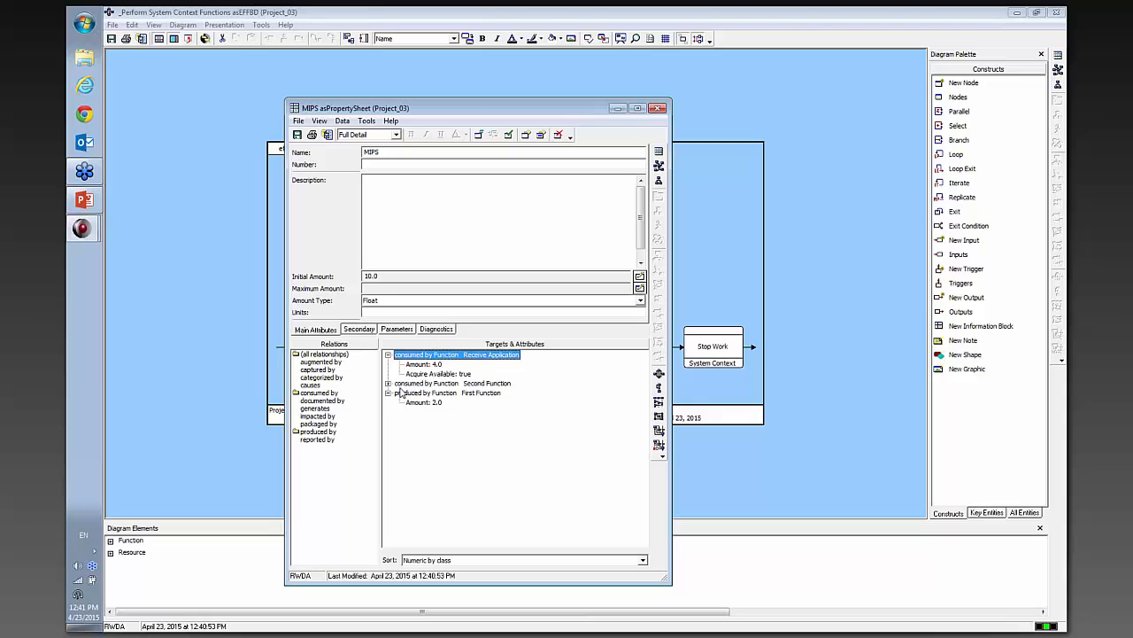
pyautogui.click(388, 385)
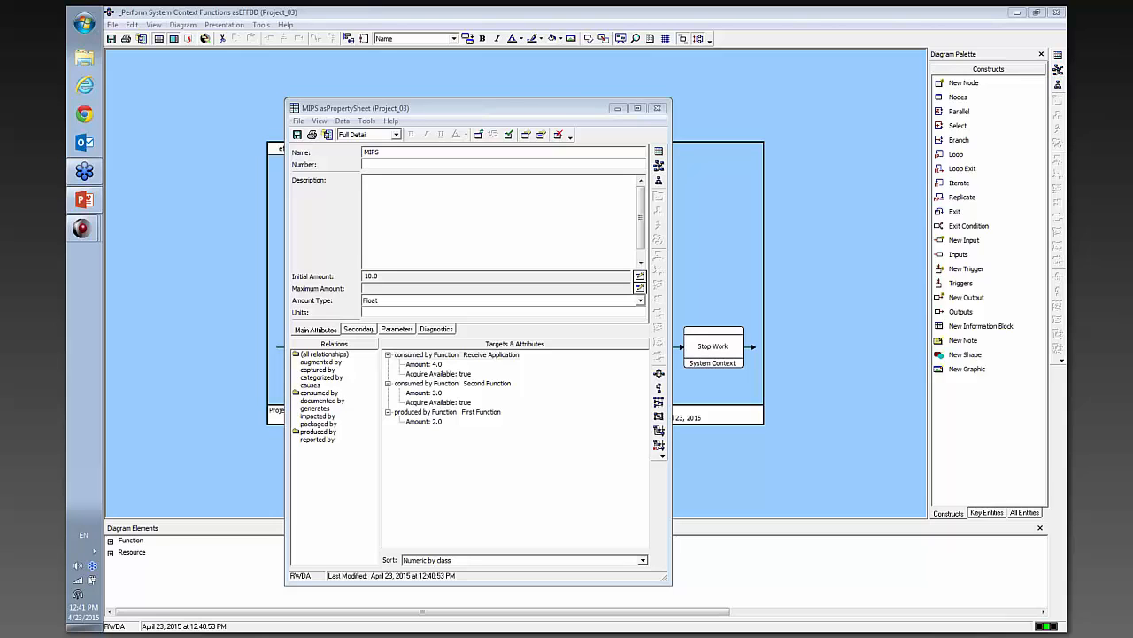
pyautogui.moveTo(472, 110); pyautogui.dragTo(840, 84)
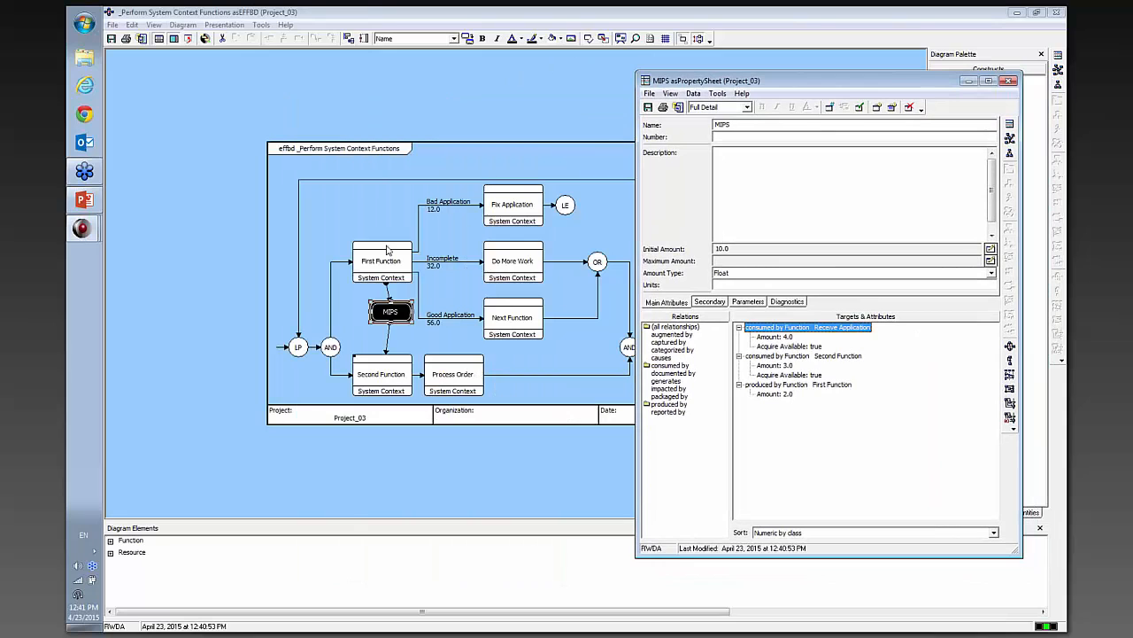
# View the EFFBD that decomposes Second Function, then close it and the function's property sheet
pyautogui.doubleClick(357, 378)
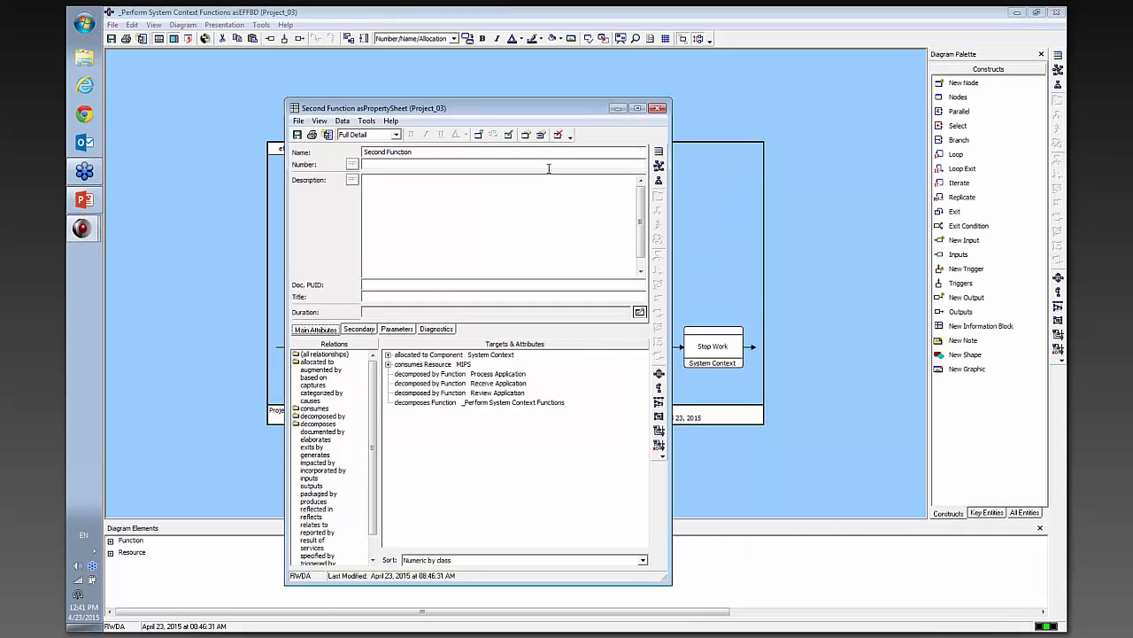
pyautogui.click(658, 373)
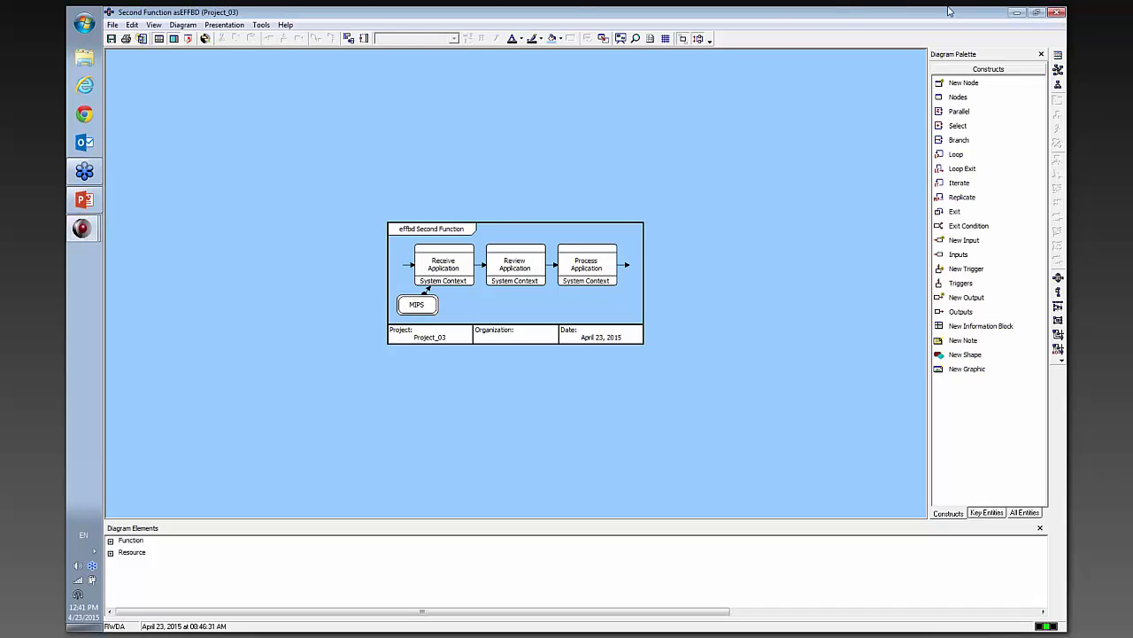
pyautogui.click(1056, 12)
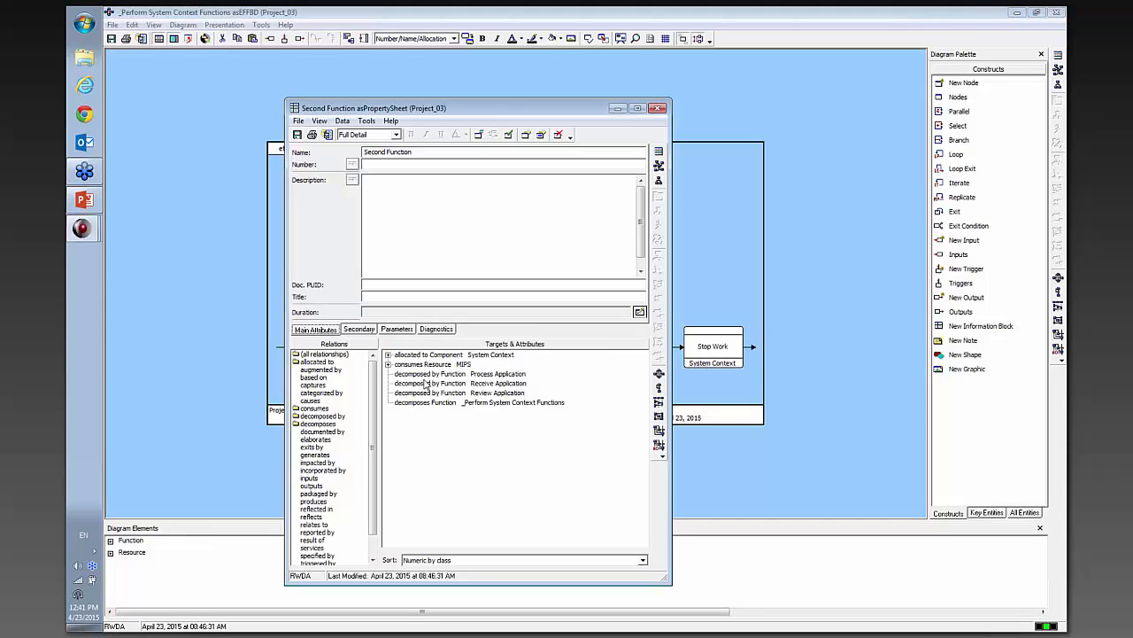
pyautogui.click(657, 108)
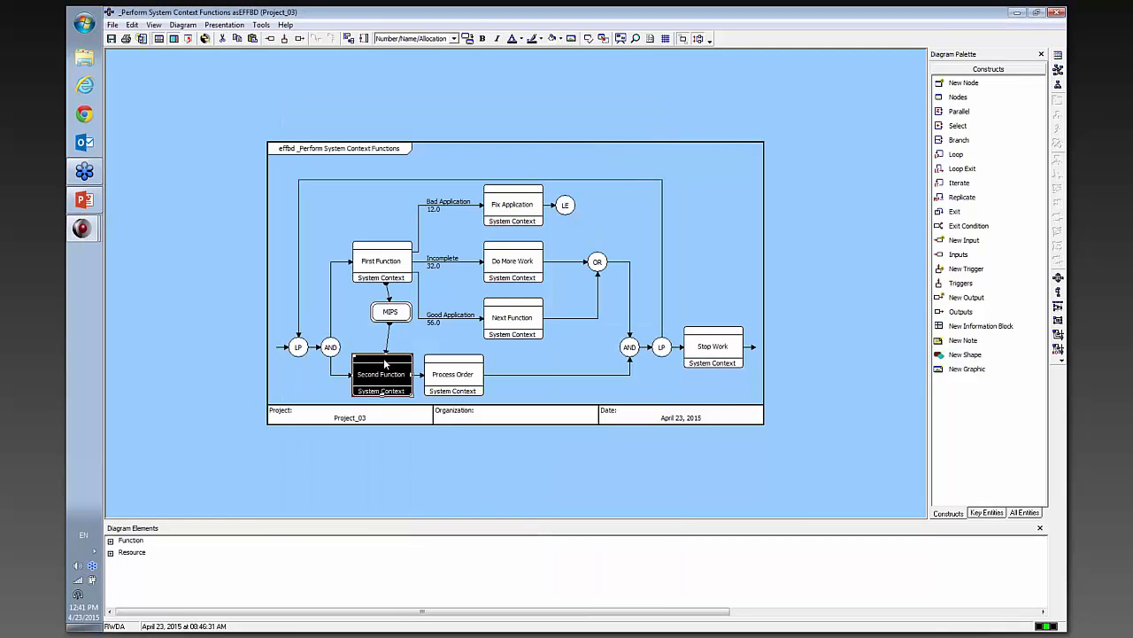
pyautogui.click(434, 340)
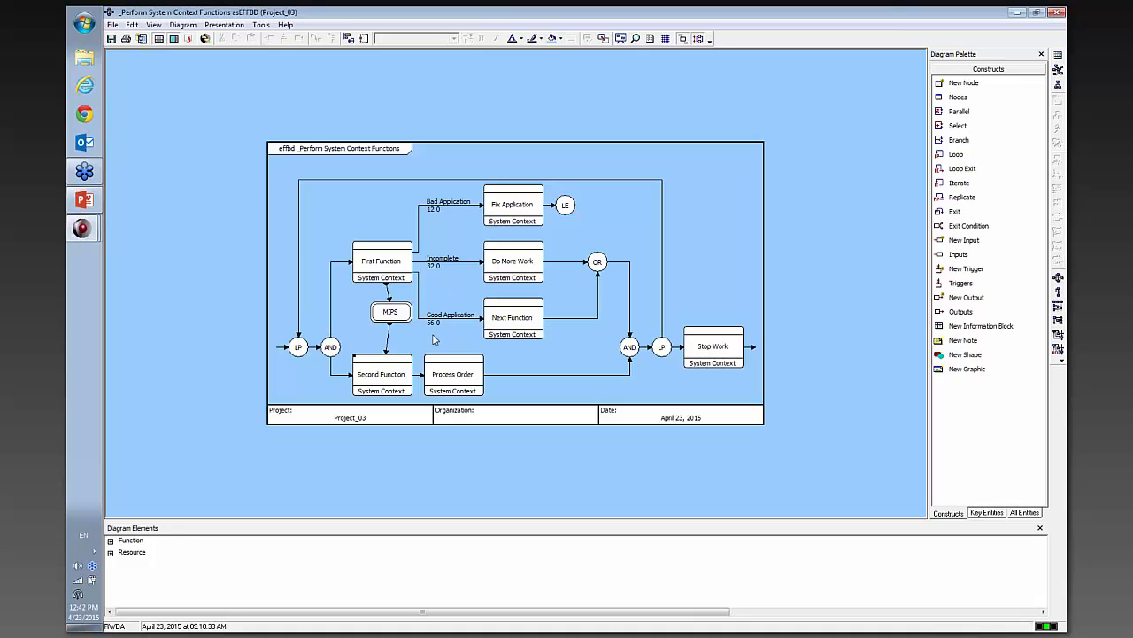
# Open the simulator for the diagram, run it with the new MIPS initial amount, and dismiss the blocking events list
pyautogui.click(206, 38)
pyautogui.click(666, 44)
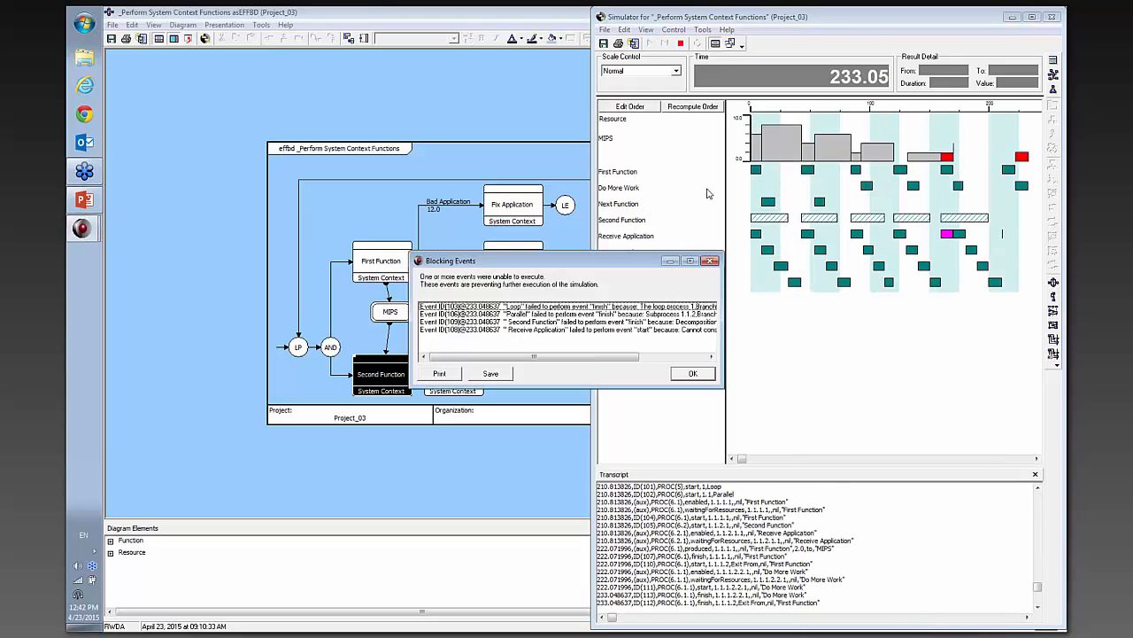
pyautogui.click(690, 372)
# Reset and rerun the MIPS simulation, then dismiss its blocking events list
pyautogui.click(699, 32)
pyautogui.click(699, 32)
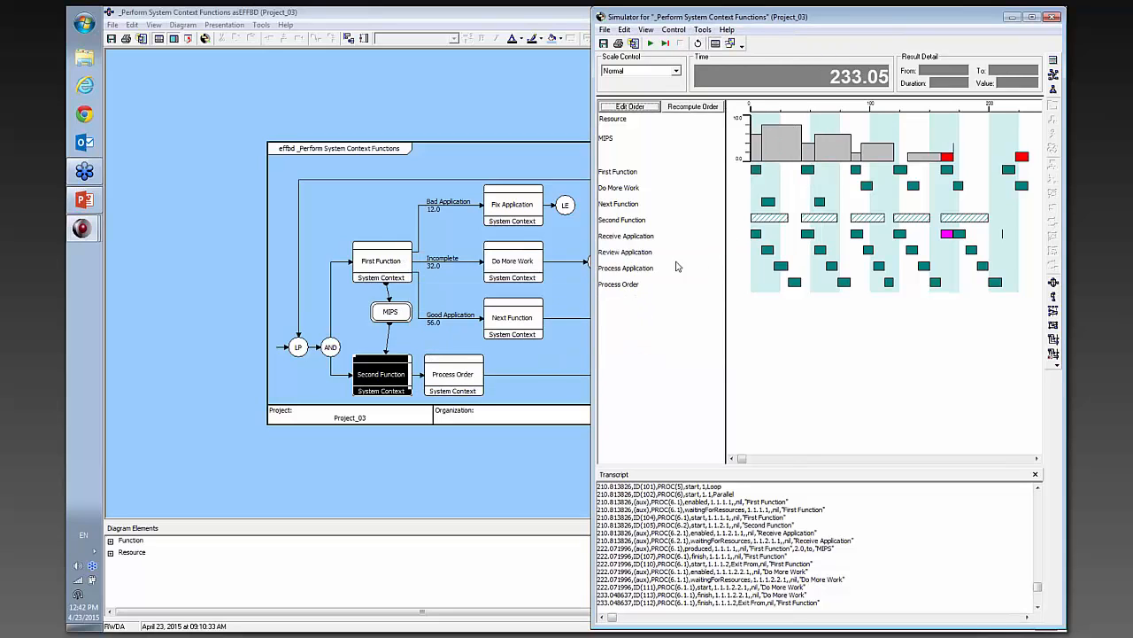
pyautogui.click(688, 44)
pyautogui.click(653, 43)
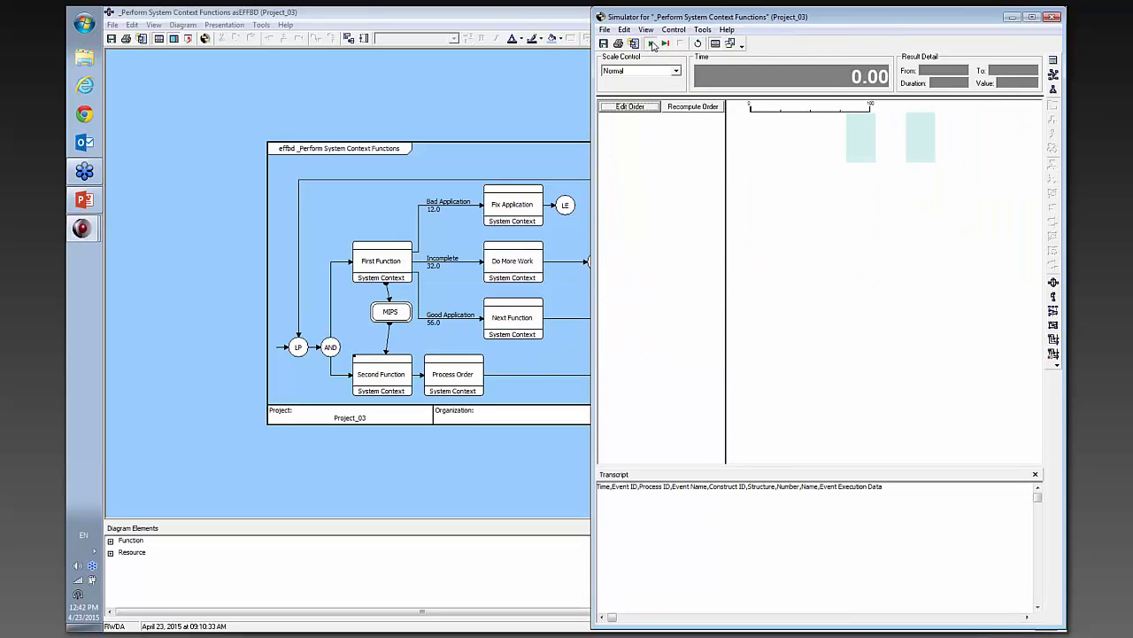
pyautogui.click(700, 375)
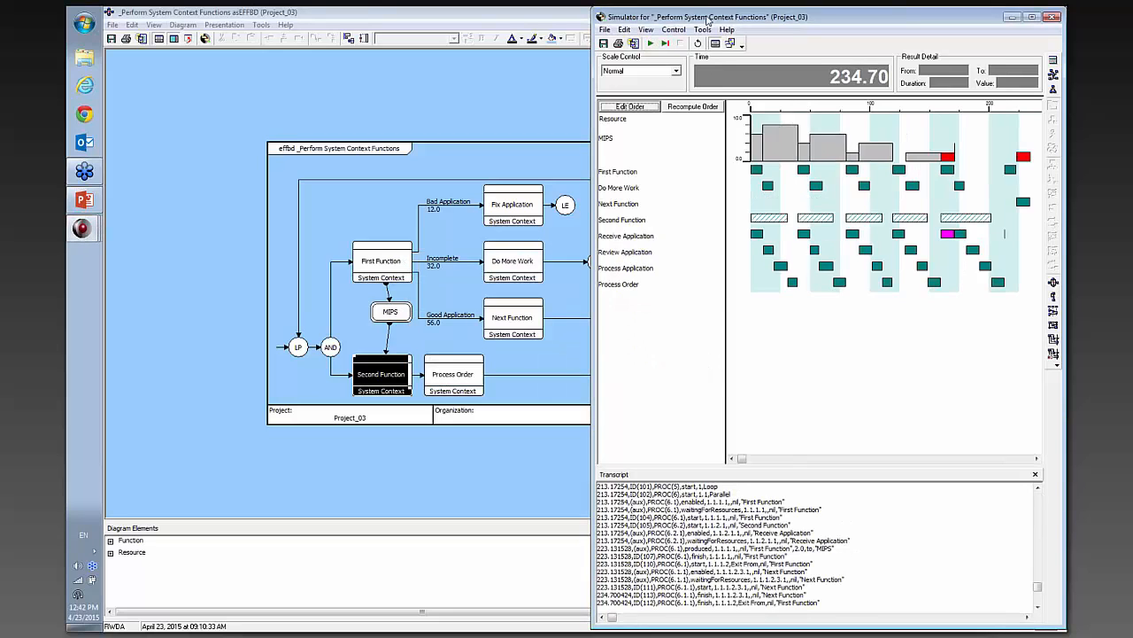
# Reset the simulation and run it once more to completion, then switch to the PowerPoint presentation
pyautogui.click(698, 44)
pyautogui.click(652, 44)
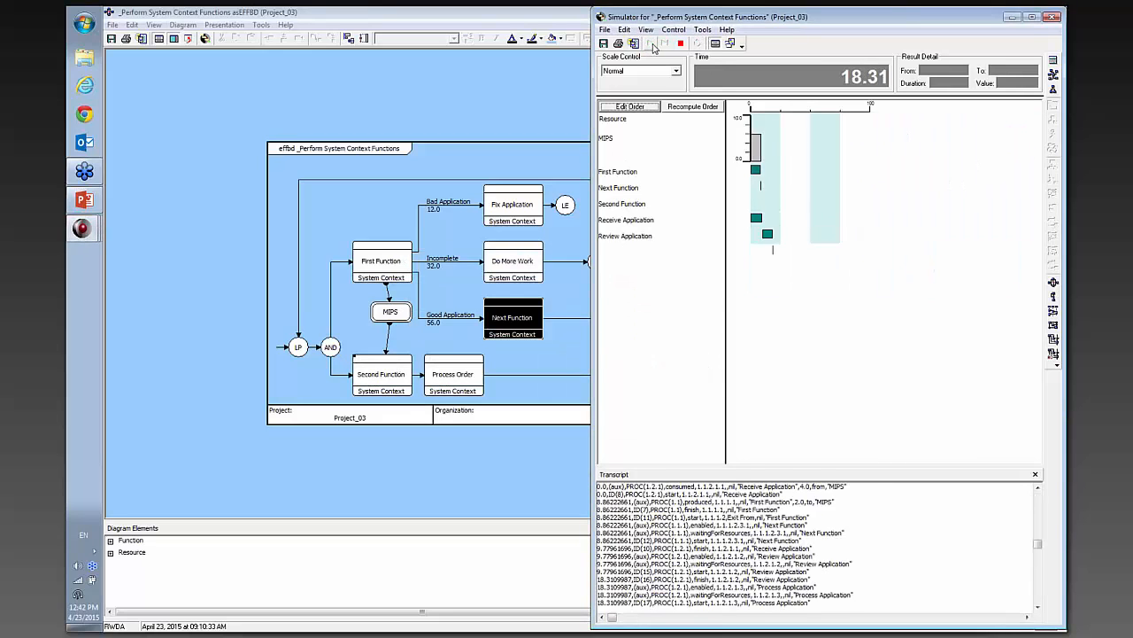
pyautogui.click(568, 348)
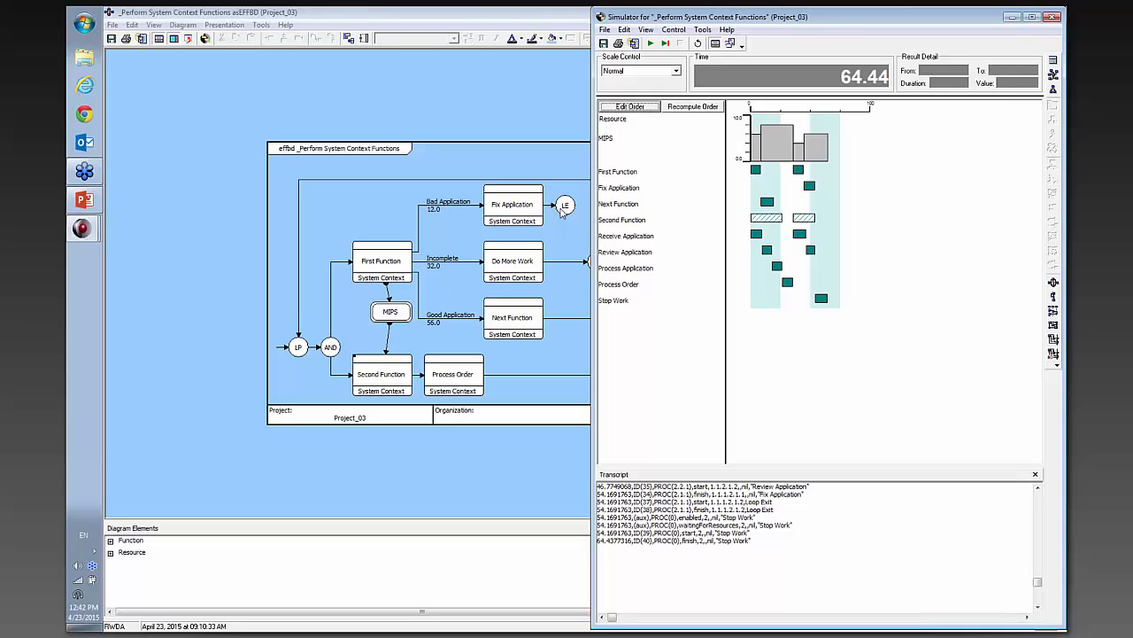
pyautogui.click(92, 210)
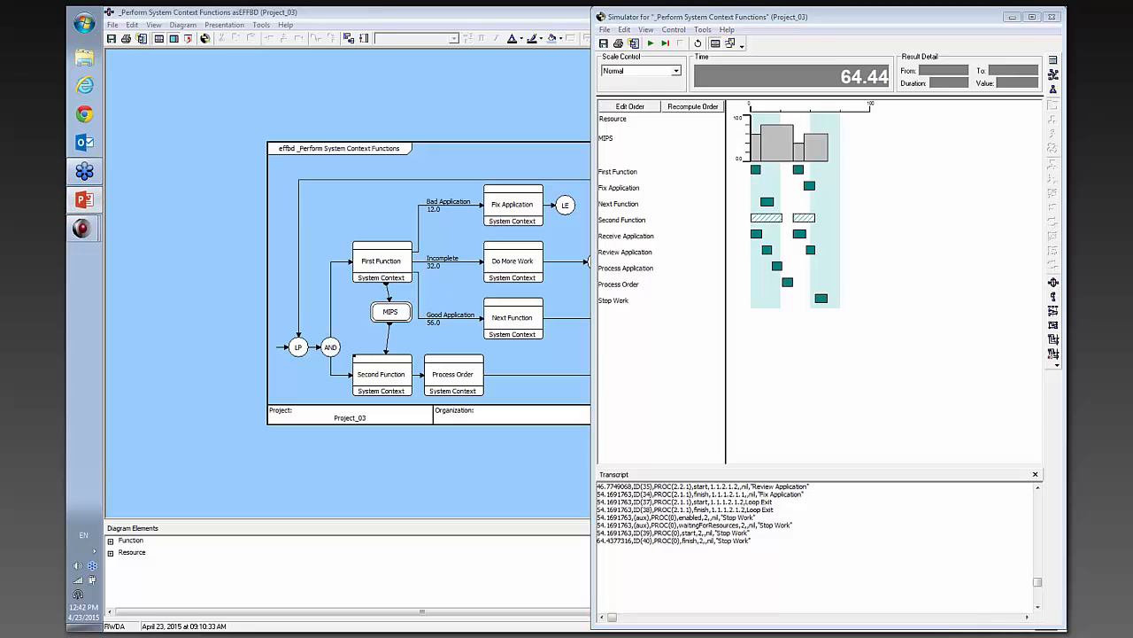